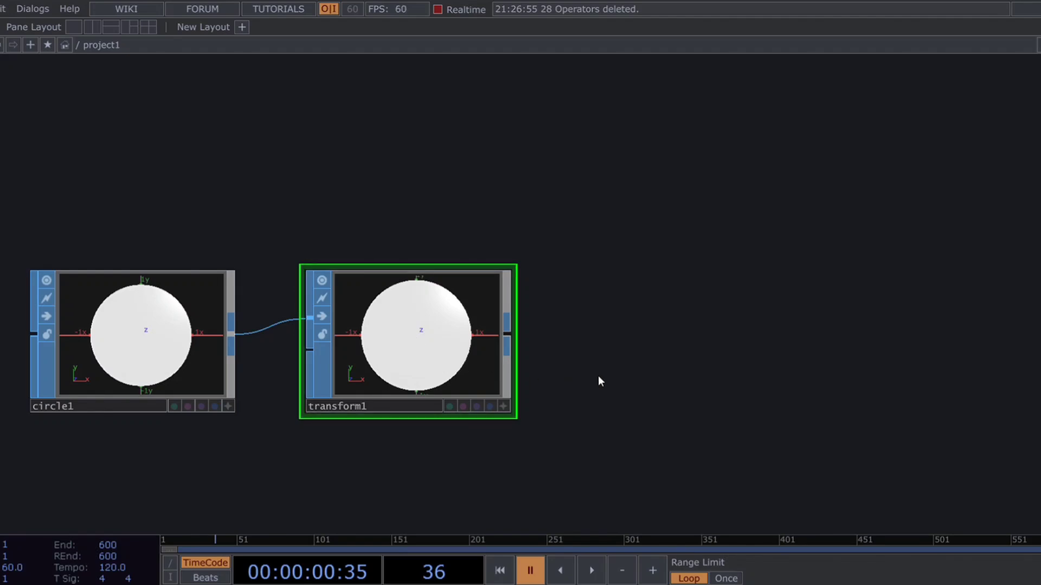
Step: Set the Uniform Scale of transform1 to 0.02
{"action": "left_click_drag", "start_coordinate": [597, 376], "coordinate": [297, 417]}
{"action": "key", "text": "p"}
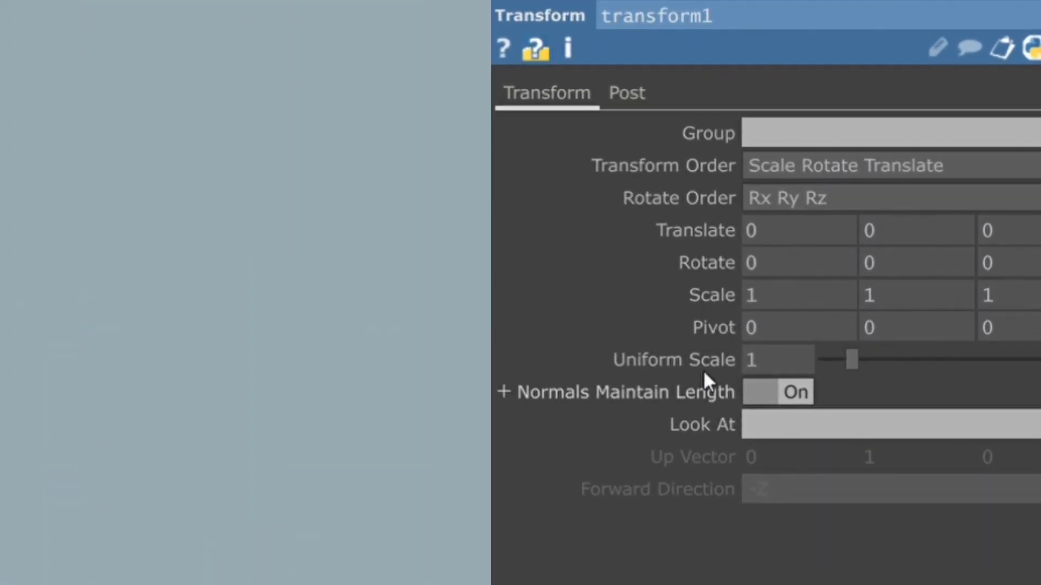
{"action": "left_click", "coordinate": [771, 362]}
{"action": "type", "text": ".0"}
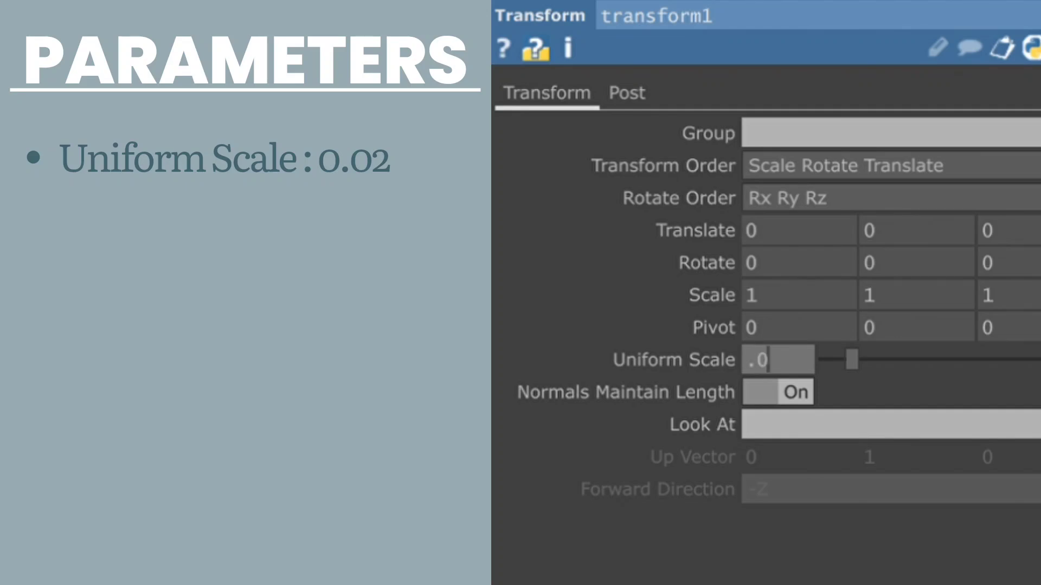
{"action": "type", "text": "2"}
{"action": "key", "text": "Return"}
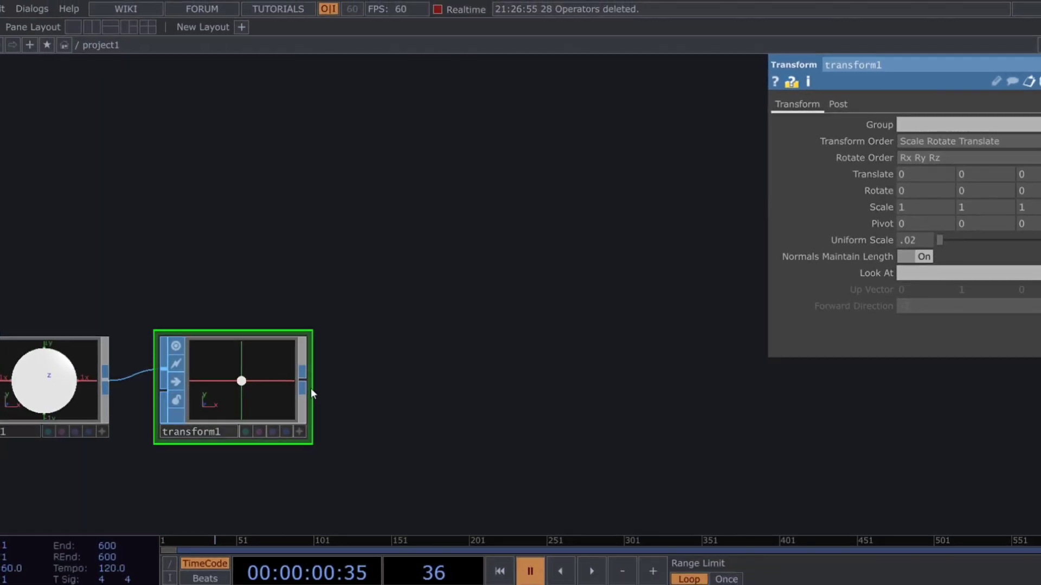
Step: Append a Null SOP to the output of transform1
{"action": "left_click", "coordinate": [306, 379]}
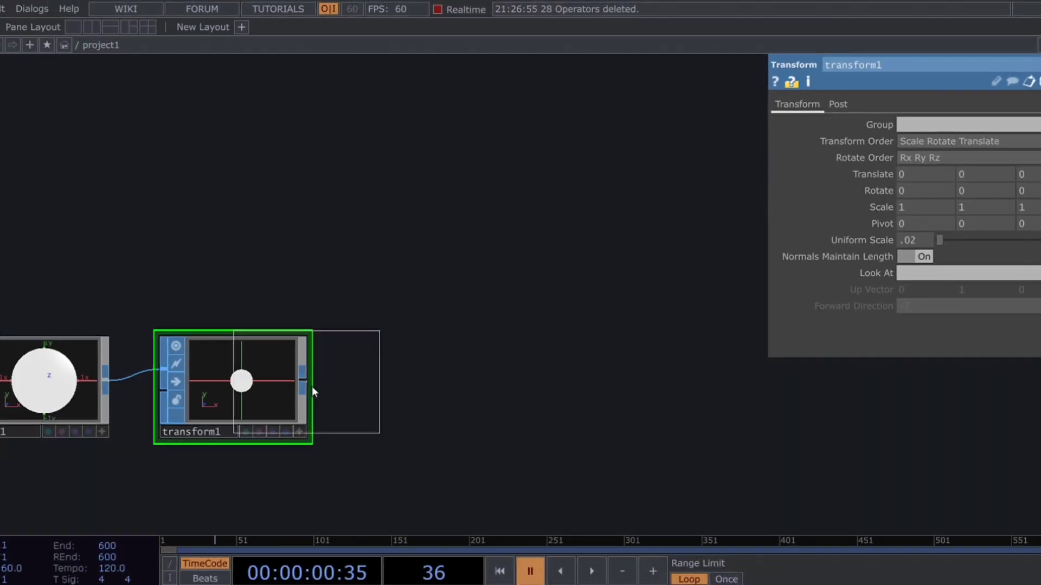
{"action": "left_click", "coordinate": [460, 402]}
{"action": "left_click_drag", "start_coordinate": [521, 415], "coordinate": [391, 458]}
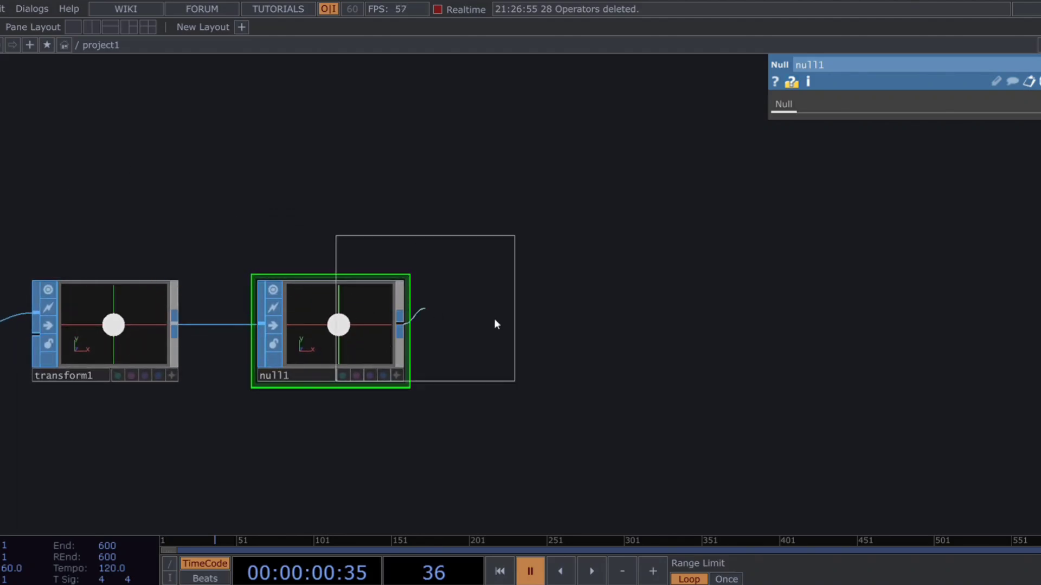
Step: Connect null1 to a new Geometry COMP and add a Camera COMP, a Constant MAT and a Render TOP
{"action": "left_click", "coordinate": [593, 338]}
{"action": "left_click_drag", "start_coordinate": [551, 190], "coordinate": [349, 297]}
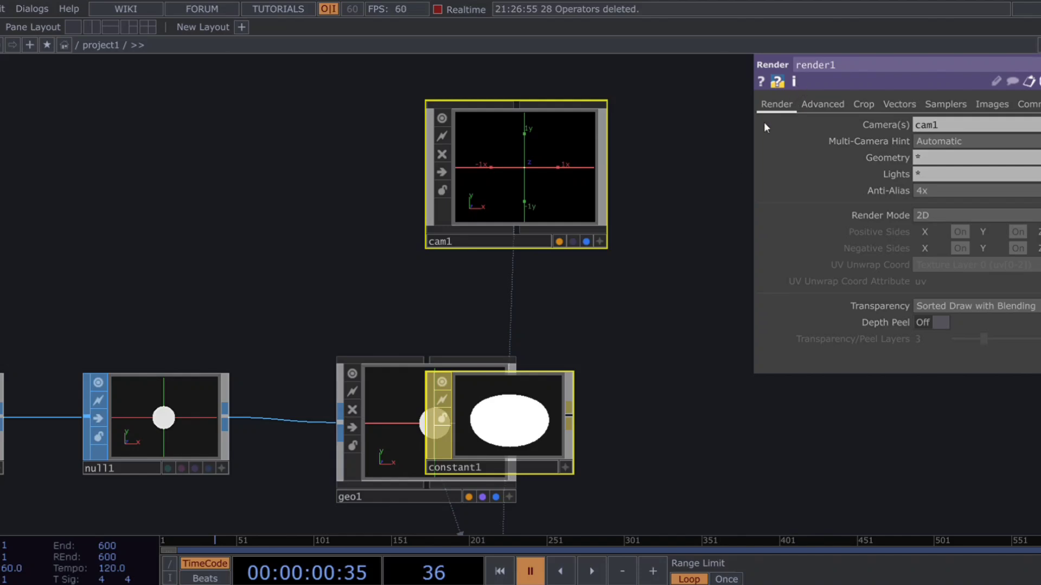
{"action": "left_click_drag", "start_coordinate": [631, 371], "coordinate": [484, 264]}
{"action": "left_click", "coordinate": [485, 264]}
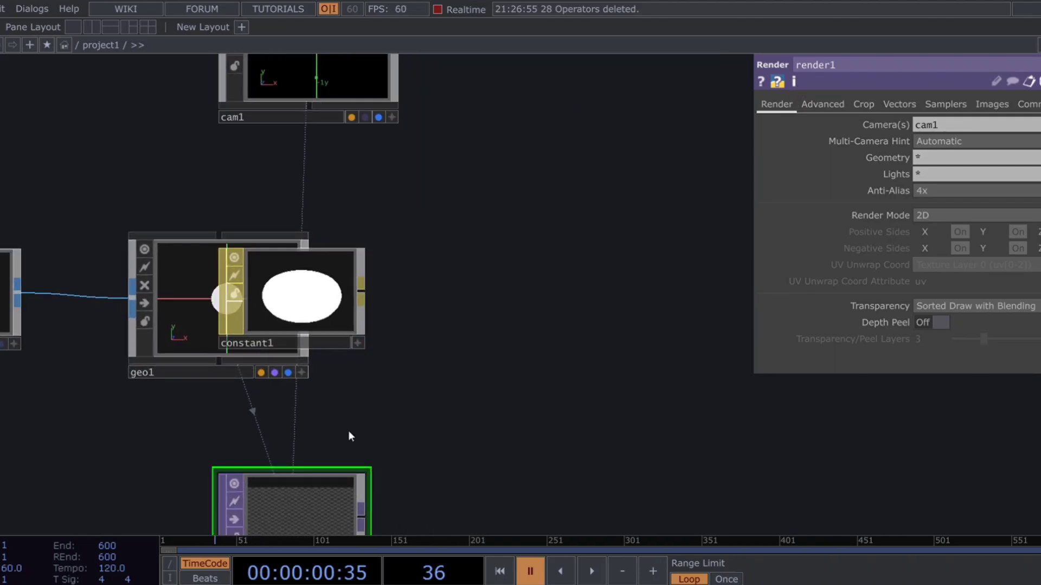
Step: Arrange the network with render1 to the right of geo1 and constant1 below geo1
{"action": "left_click_drag", "start_coordinate": [332, 490], "coordinate": [525, 289]}
{"action": "left_click_drag", "start_coordinate": [323, 344], "coordinate": [261, 512]}
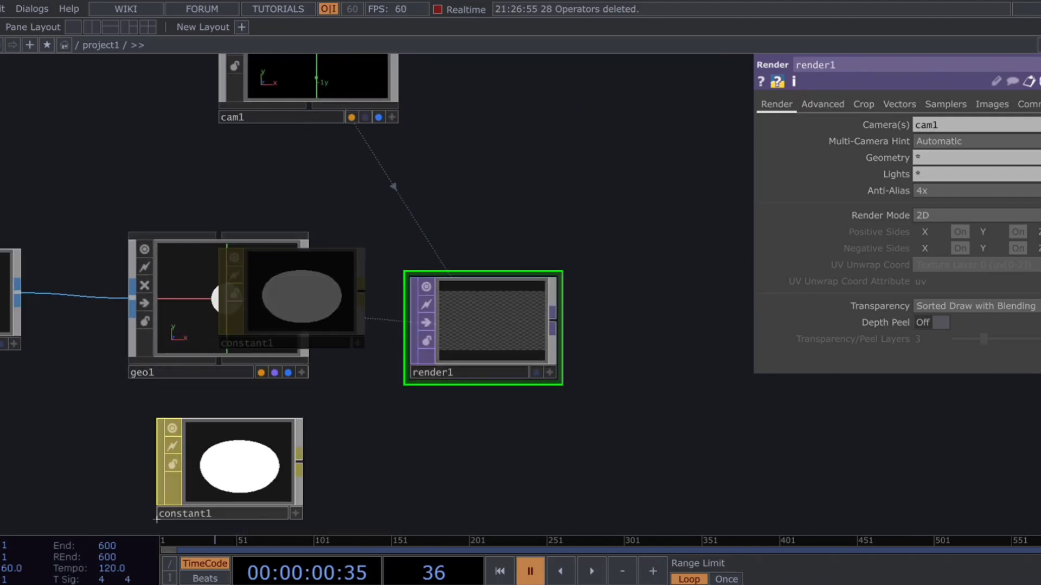
{"action": "left_click_drag", "start_coordinate": [420, 411], "coordinate": [486, 372]}
Step: Assign constant1 as the material of geo1 and move cam1 slightly closer to geo1
{"action": "left_click_drag", "start_coordinate": [329, 427], "coordinate": [310, 257]}
{"action": "left_click_drag", "start_coordinate": [403, 354], "coordinate": [393, 429]}
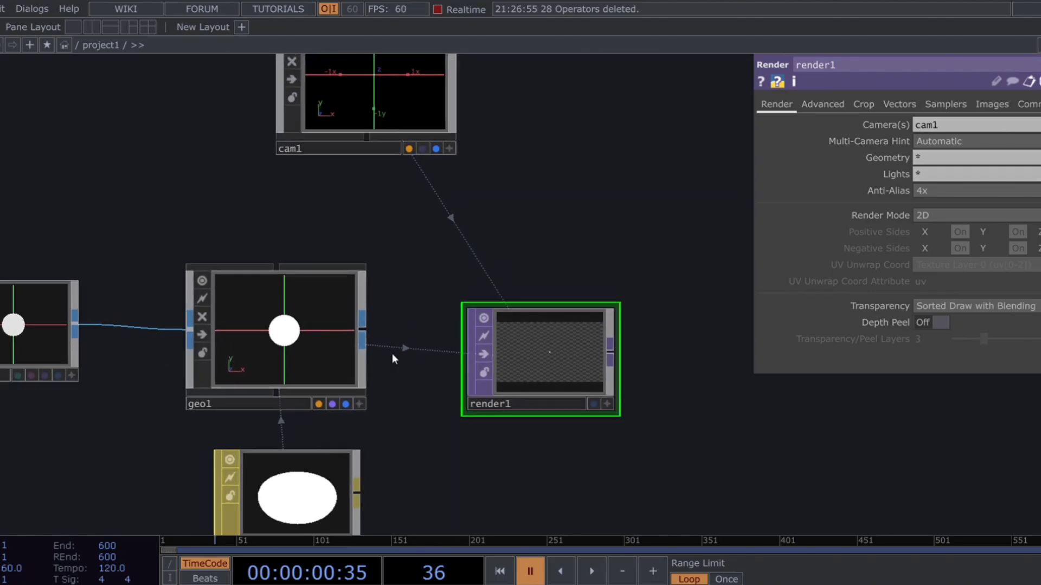
{"action": "left_click_drag", "start_coordinate": [380, 115], "coordinate": [374, 145]}
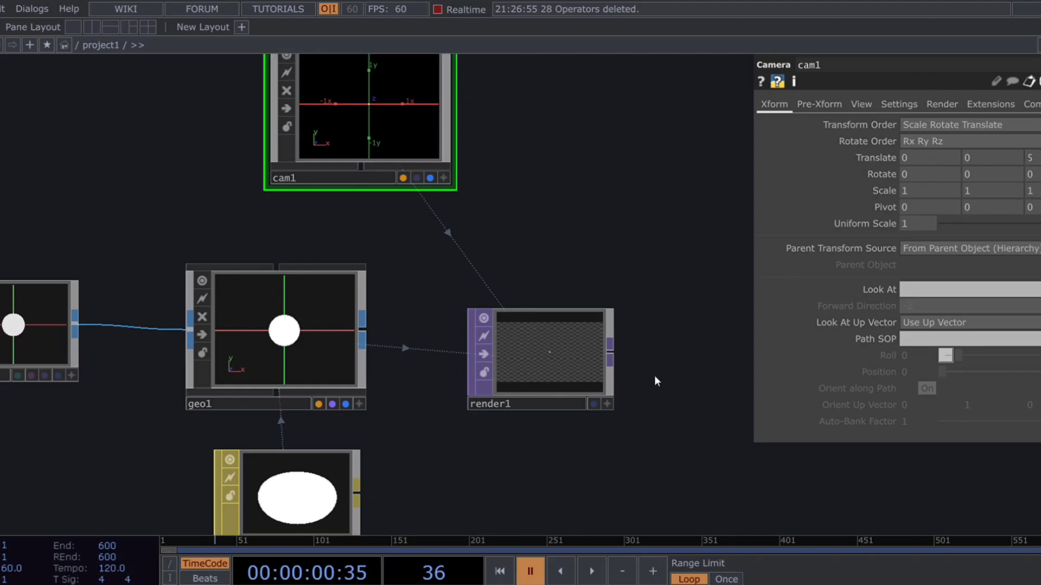
Step: Add a Grid SOP below the circle chain and append a Null SOP to it
{"action": "left_click_drag", "start_coordinate": [622, 369], "coordinate": [464, 285]}
{"action": "left_click_drag", "start_coordinate": [350, 415], "coordinate": [519, 392]}
{"action": "scroll", "coordinate": [518, 392], "scroll_direction": "down", "scroll_amount": 5}
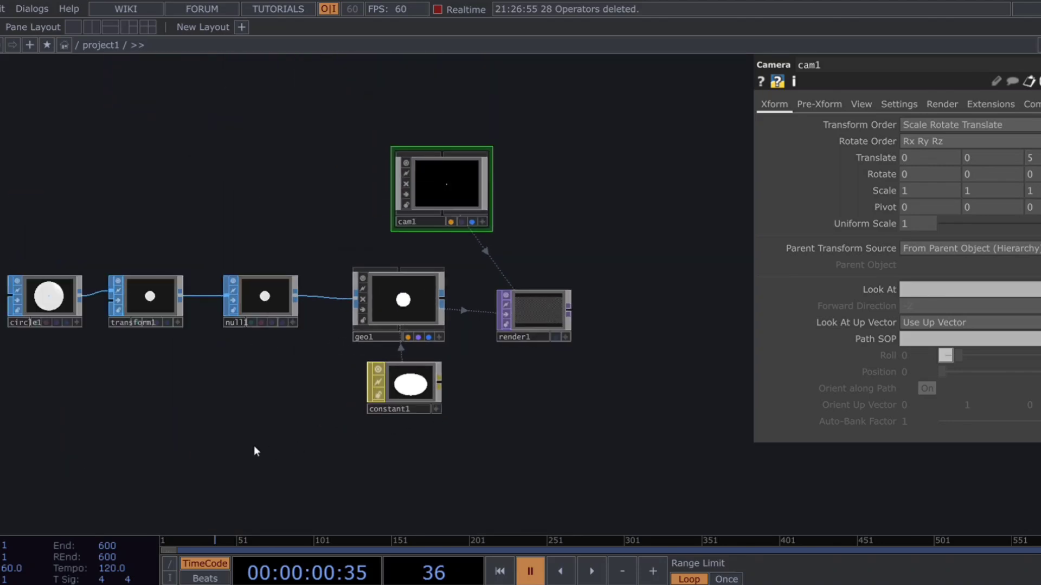
{"action": "left_click_drag", "start_coordinate": [285, 446], "coordinate": [368, 381]}
{"action": "left_click_drag", "start_coordinate": [177, 388], "coordinate": [191, 432]}
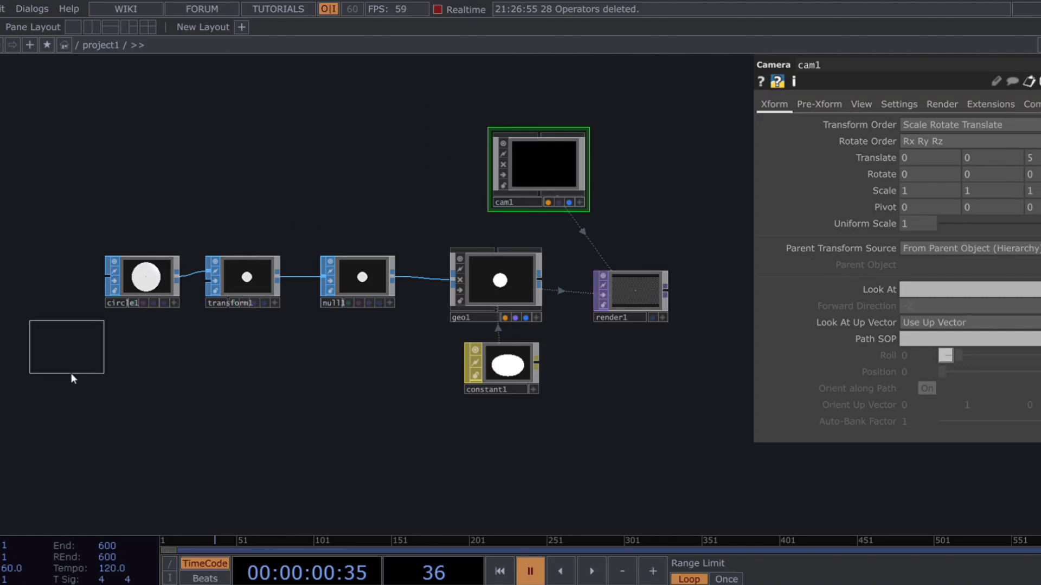
{"action": "left_click", "coordinate": [73, 450]}
{"action": "scroll", "coordinate": [118, 444], "scroll_direction": "up", "scroll_amount": 3}
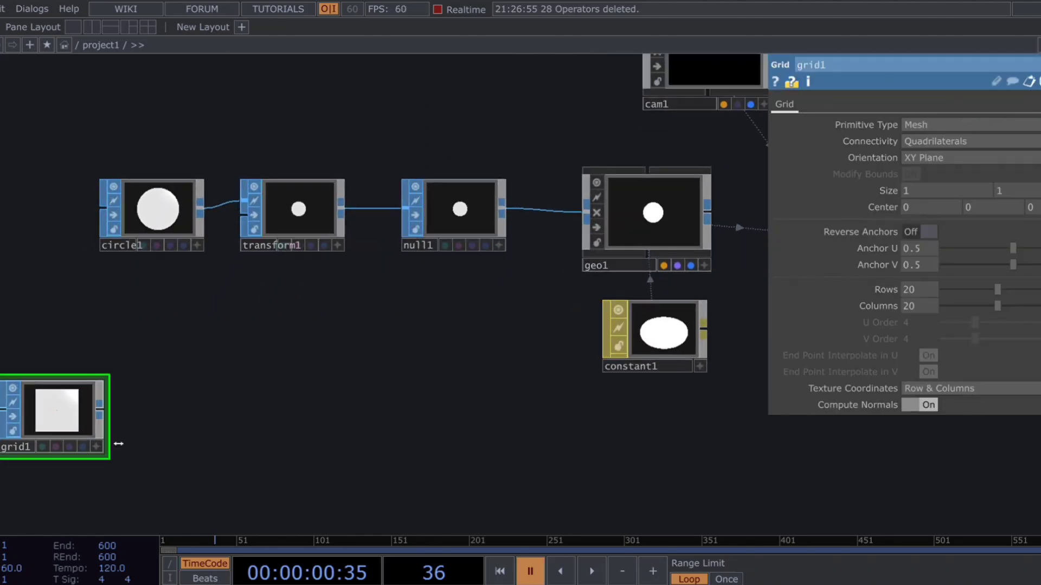
{"action": "key", "text": "alt+n"}
{"action": "left_click", "coordinate": [232, 416]}
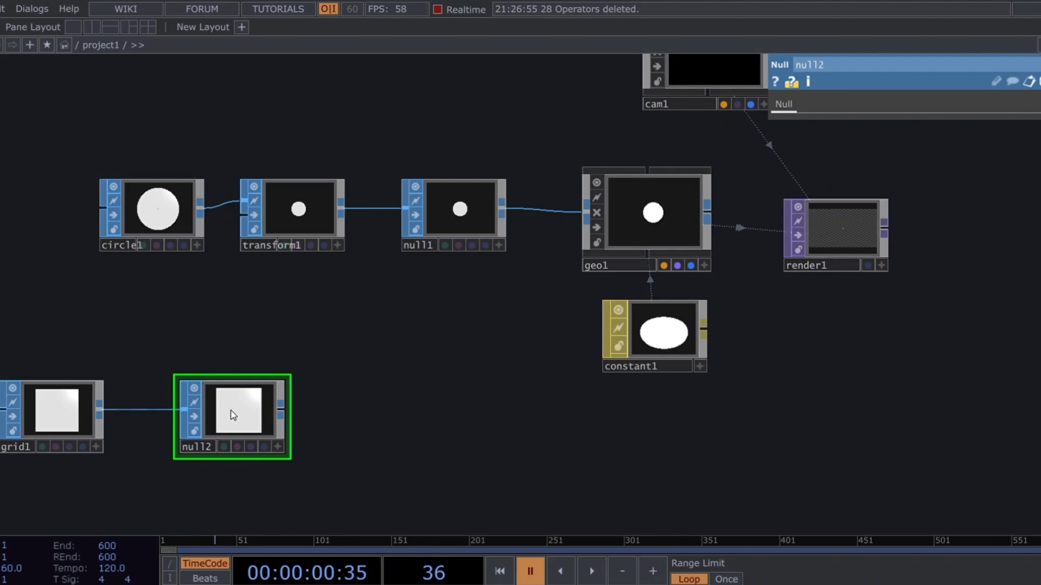
Step: Set the X size of grid1 to 1.7
{"action": "left_click", "coordinate": [53, 420]}
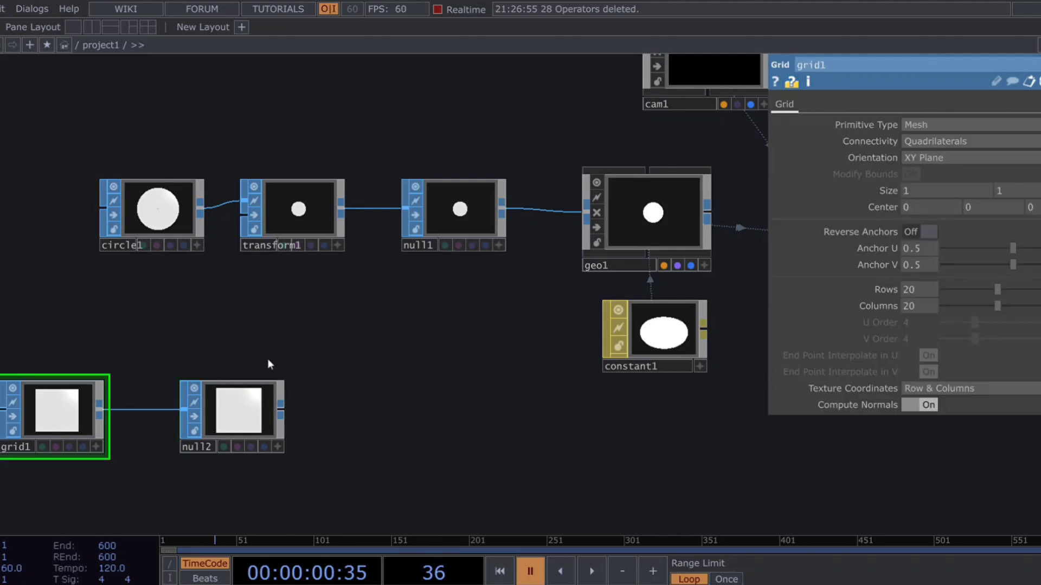
{"action": "middle_click_drag", "start_coordinate": [270, 362], "coordinate": [266, 389]}
{"action": "left_click_drag", "start_coordinate": [266, 388], "coordinate": [205, 363]}
{"action": "left_click_drag", "start_coordinate": [230, 312], "coordinate": [246, 326]}
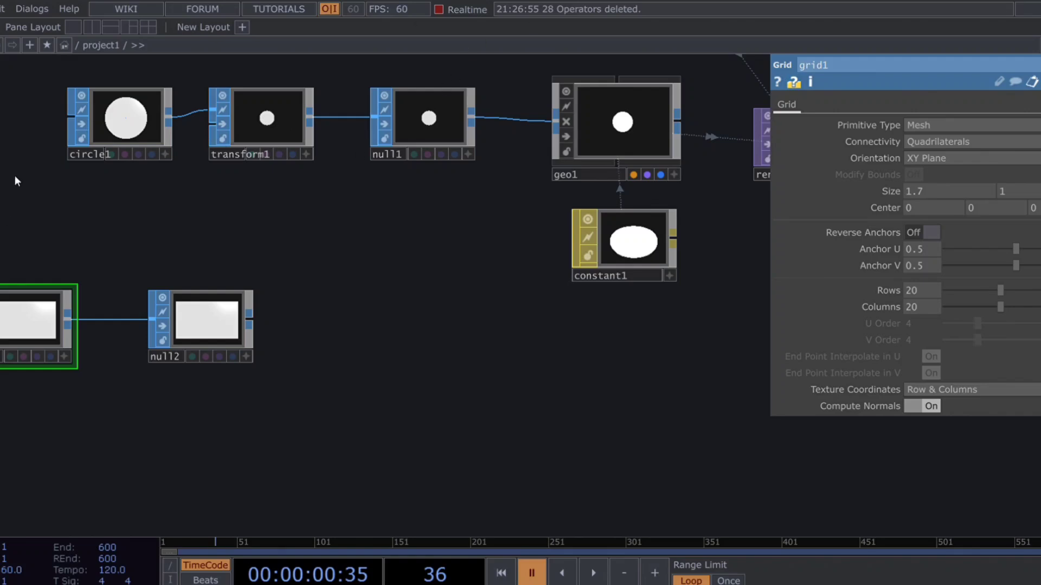
Step: Add a SOP to CHOP below null2 that reads its point positions
{"action": "left_click", "coordinate": [185, 490]}
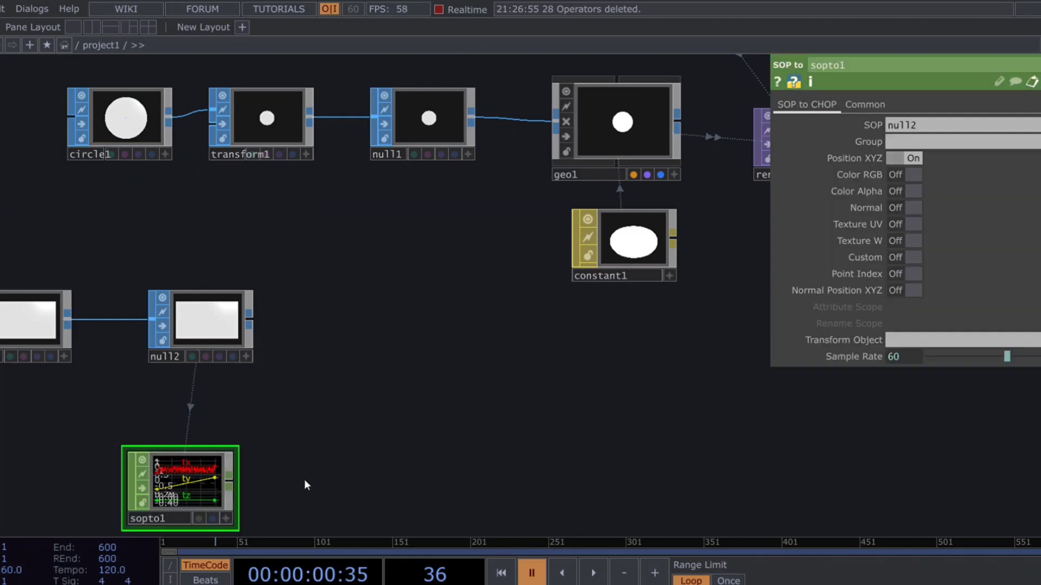
{"action": "left_click_drag", "start_coordinate": [340, 458], "coordinate": [438, 433]}
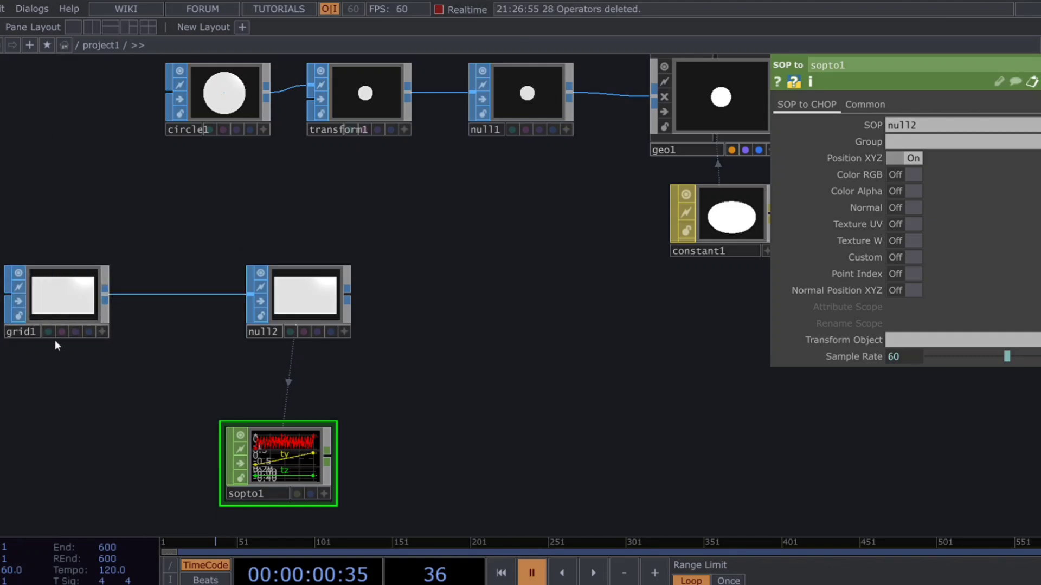
Step: Insert a Noise SOP between grid1 and null2, bypass it and align it with the chain
{"action": "left_click", "coordinate": [135, 169]}
{"action": "left_click", "coordinate": [177, 342]}
{"action": "left_click_drag", "start_coordinate": [89, 304], "coordinate": [145, 353]}
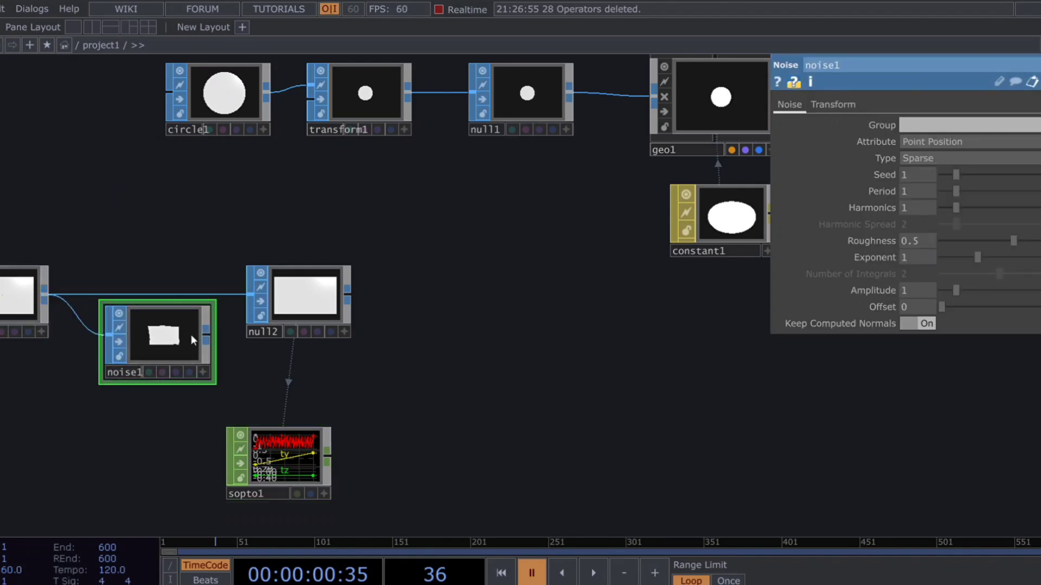
{"action": "left_click_drag", "start_coordinate": [207, 330], "coordinate": [248, 295]}
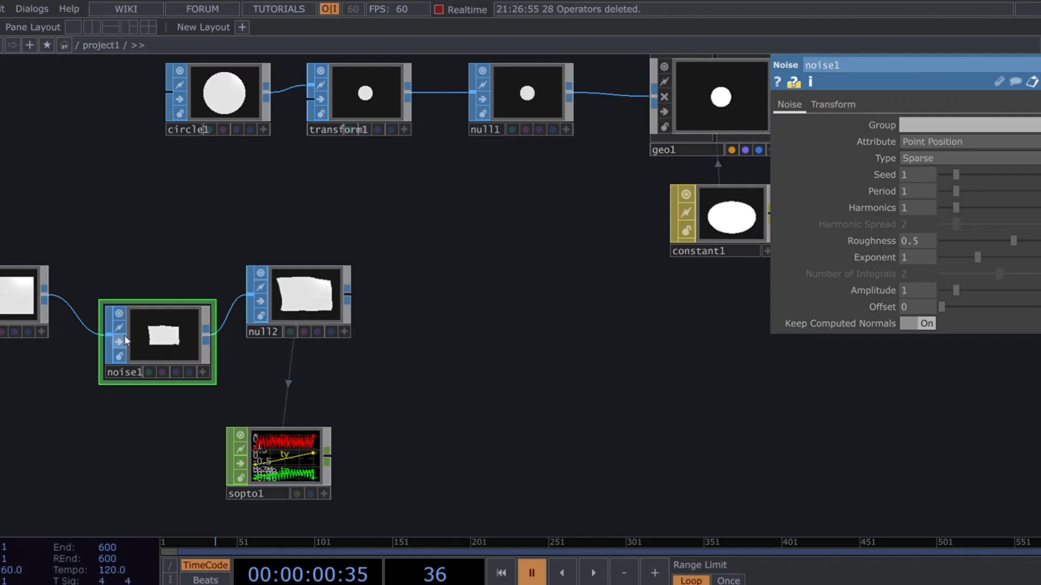
{"action": "left_click", "coordinate": [119, 341]}
{"action": "left_click_drag", "start_coordinate": [157, 344], "coordinate": [136, 303]}
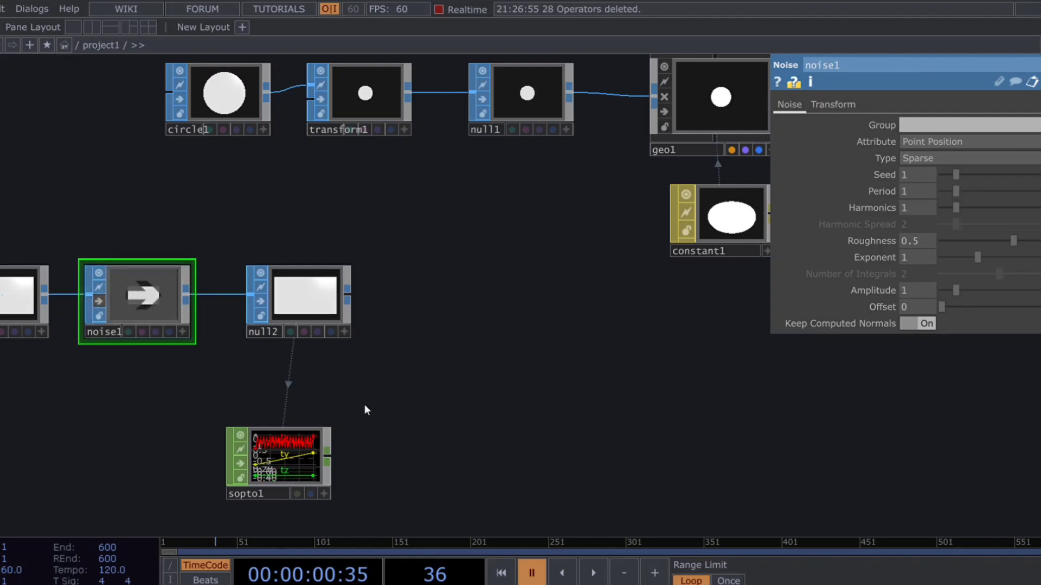
Step: Append a Null CHOP to the output of sopto1
{"action": "left_click_drag", "start_coordinate": [344, 393], "coordinate": [255, 328]}
{"action": "left_click", "coordinate": [205, 405]}
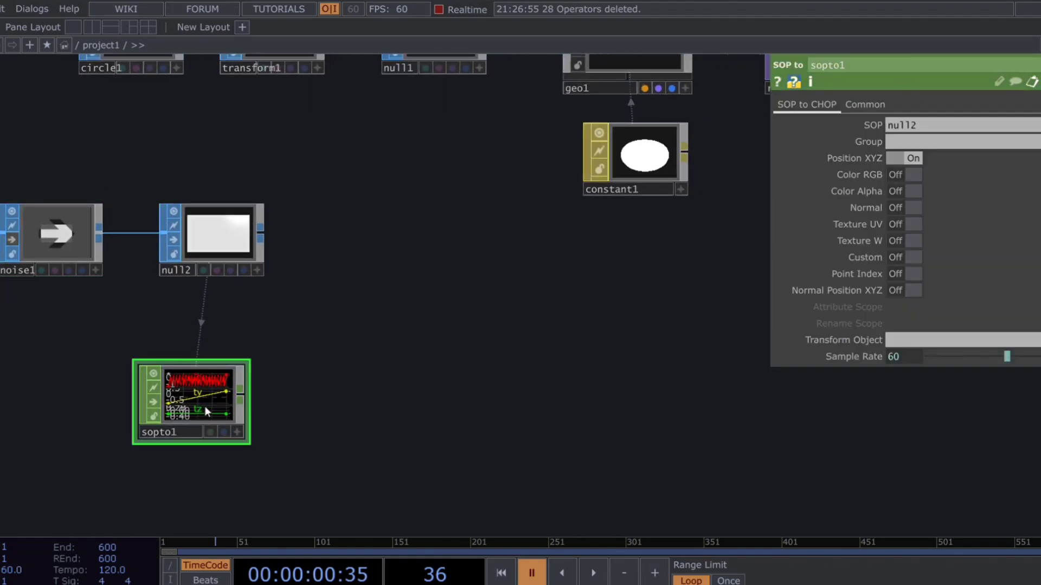
{"action": "key", "text": "alt+n"}
{"action": "left_click", "coordinate": [355, 406]}
{"action": "left_click_drag", "start_coordinate": [486, 408], "coordinate": [459, 510]}
{"action": "left_click_drag", "start_coordinate": [447, 413], "coordinate": [413, 318]}
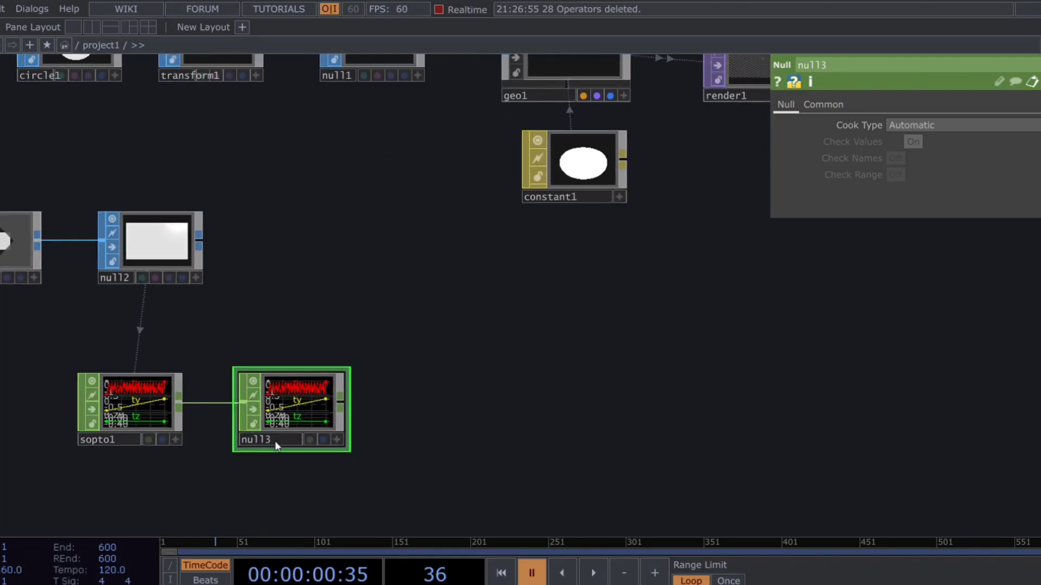
Step: Rename the Null CHOP after sopto1 as translate
{"action": "left_click_drag", "start_coordinate": [274, 441], "coordinate": [203, 438]}
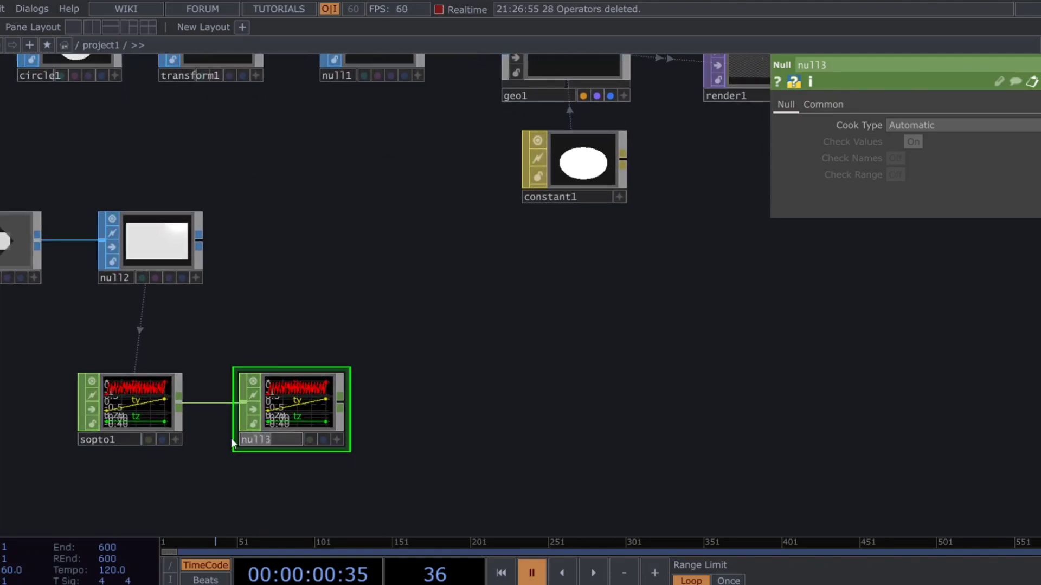
{"action": "type", "text": "translate"}
{"action": "key", "text": "Return"}
{"action": "key", "text": "h"}
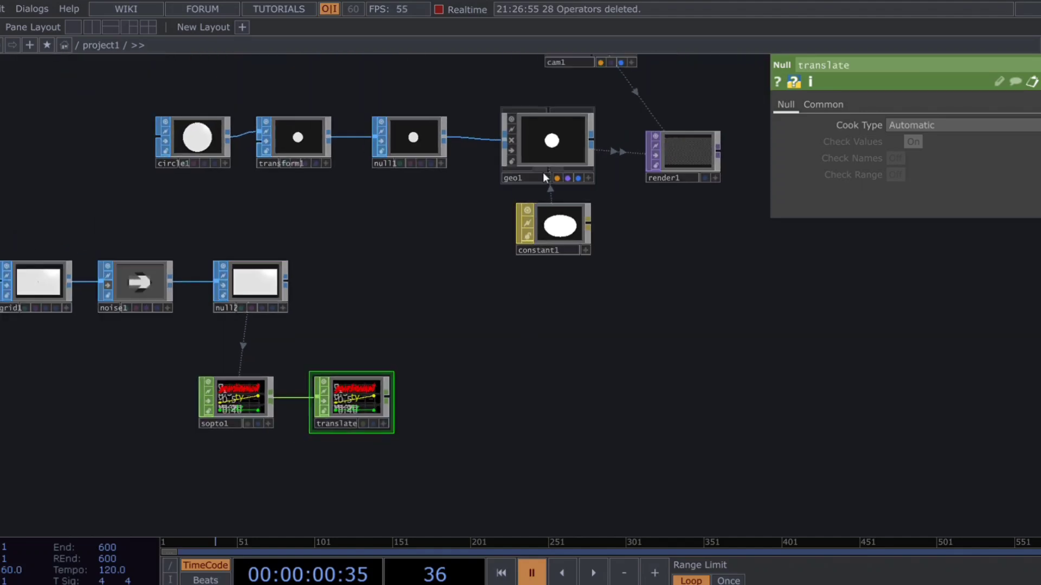
Step: Turn on instancing for geo1 and assign the translate CHOP as its Translate OP
{"action": "left_click", "coordinate": [544, 176]}
{"action": "left_click", "coordinate": [837, 104]}
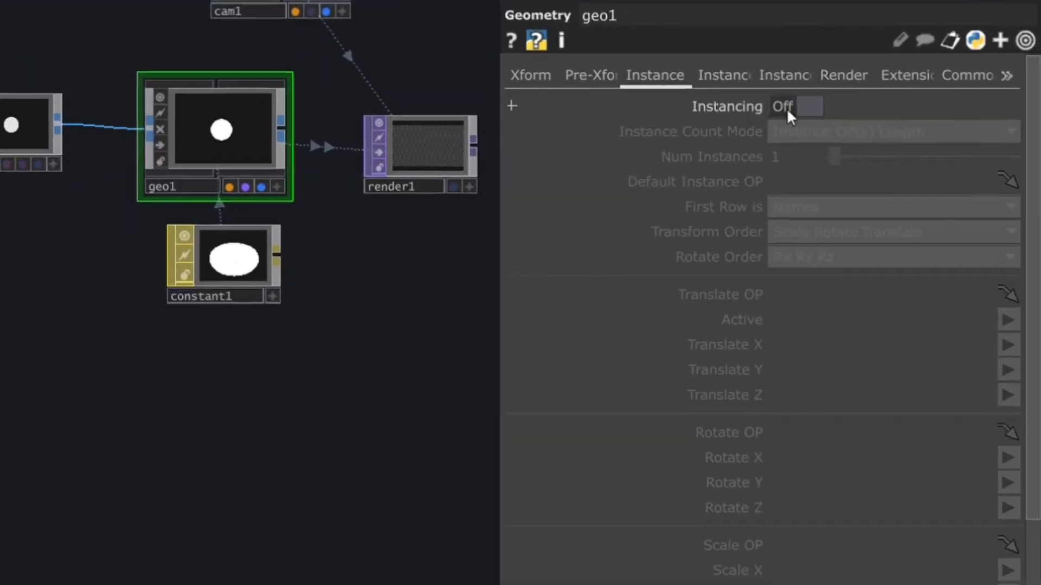
{"action": "left_click", "coordinate": [786, 108]}
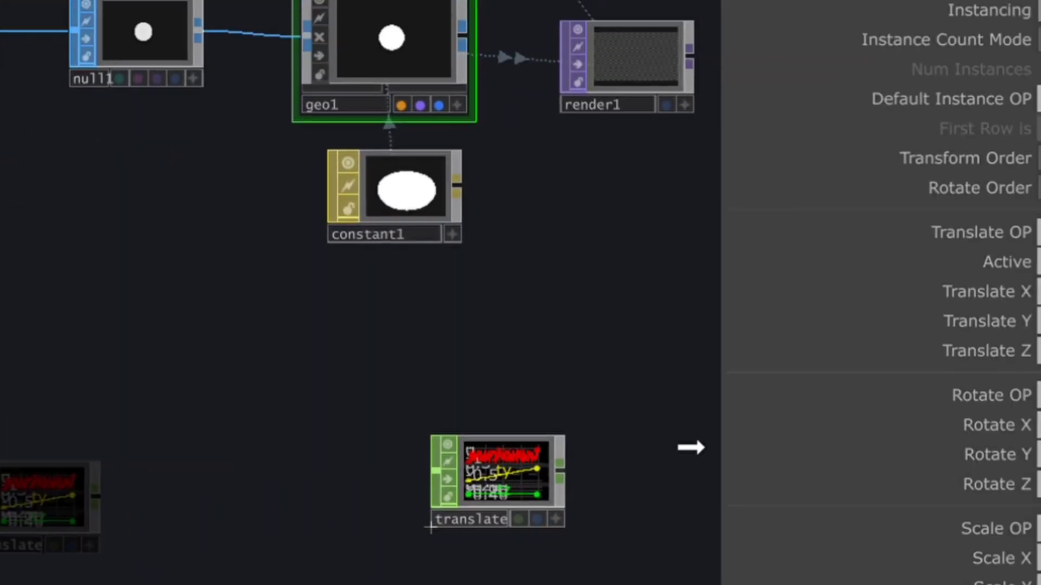
{"action": "left_click_drag", "start_coordinate": [690, 447], "coordinate": [1040, 229]}
Step: Map the instance Translate X, Y and Z of geo1 to the channels tx, ty and tz
{"action": "left_click", "coordinate": [1040, 278]}
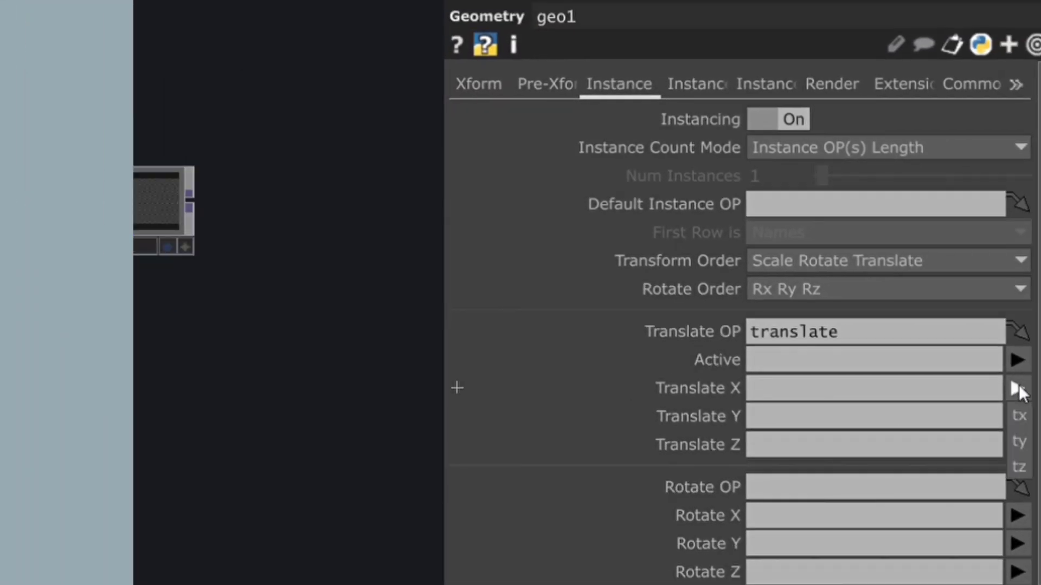
{"action": "left_click", "coordinate": [1021, 418]}
{"action": "left_click", "coordinate": [1018, 416]}
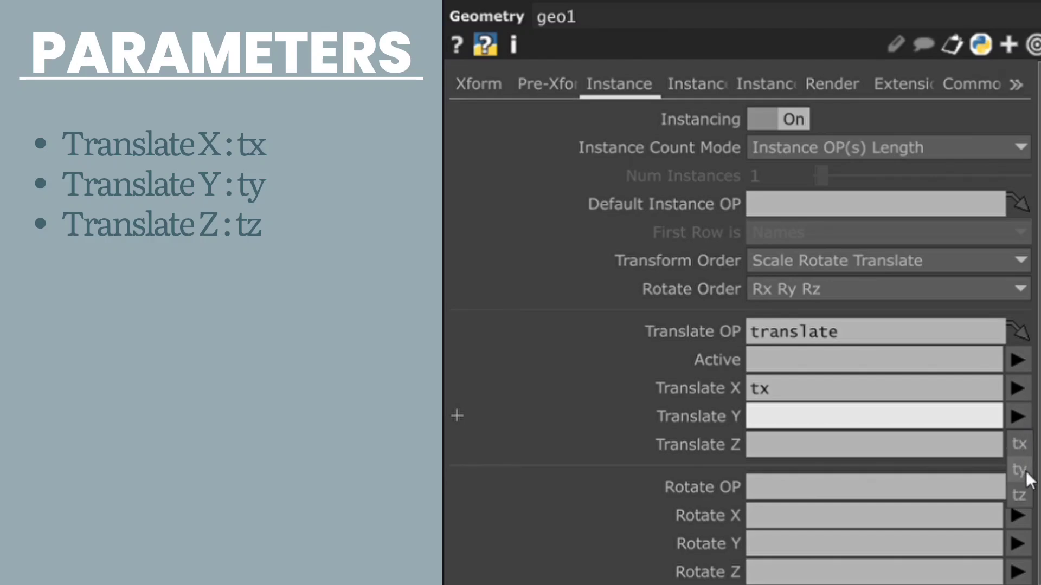
{"action": "left_click", "coordinate": [1019, 470]}
{"action": "left_click", "coordinate": [1017, 444]}
{"action": "left_click", "coordinate": [1019, 522]}
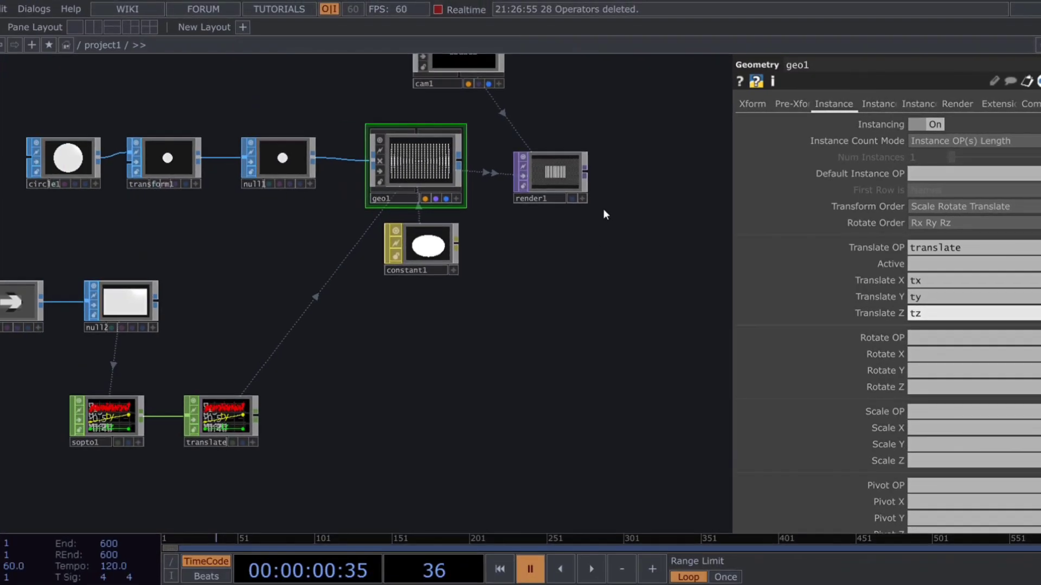
Step: Display the render1 output as the network backdrop and play the timeline briefly to check the instanced circles
{"action": "left_click_drag", "start_coordinate": [603, 211], "coordinate": [576, 283]}
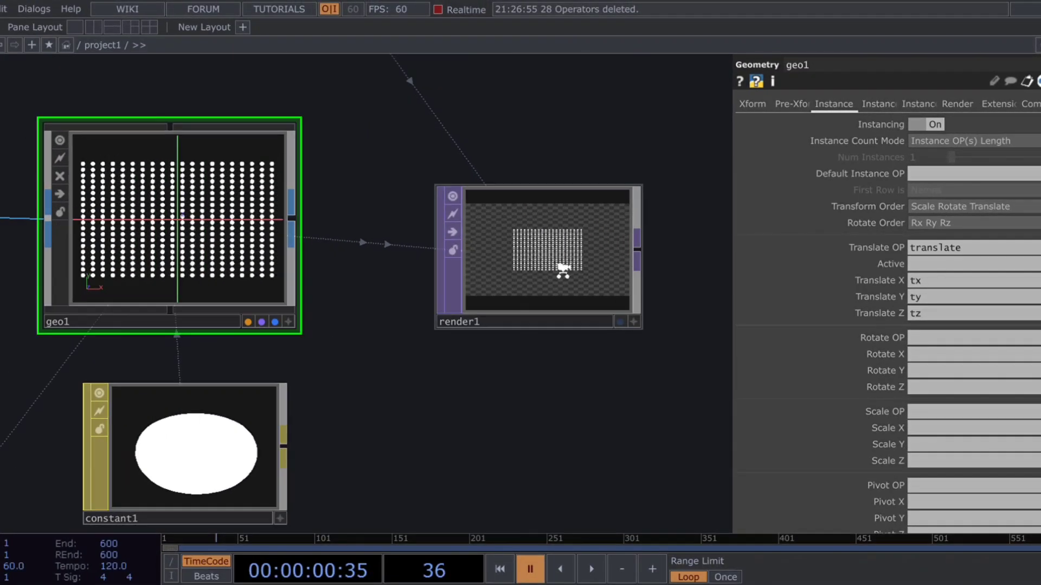
{"action": "left_click", "coordinate": [620, 321]}
{"action": "key", "text": "space"}
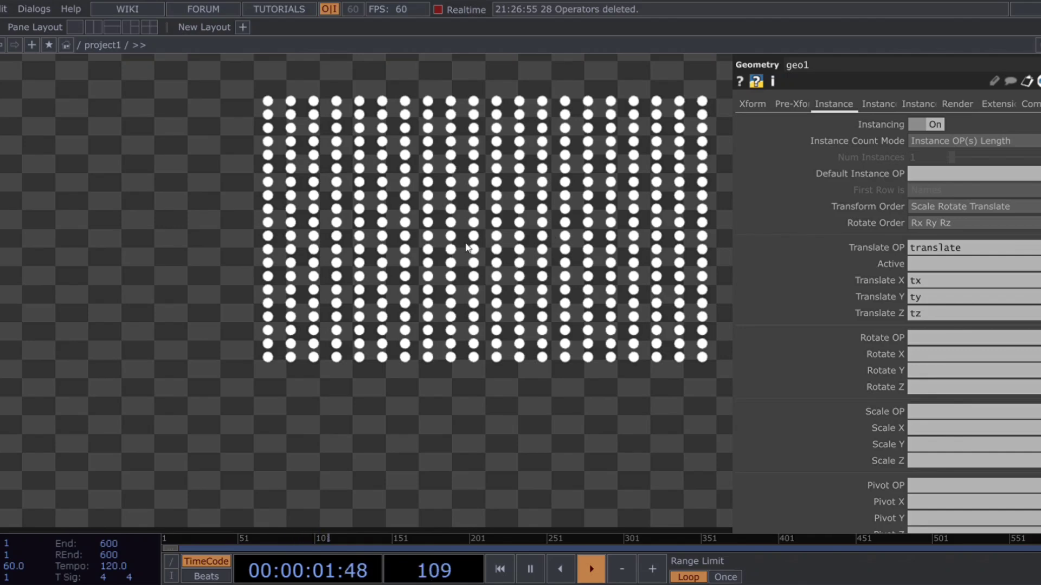
{"action": "key", "text": "space"}
{"action": "scroll", "coordinate": [467, 248], "scroll_direction": "down", "scroll_amount": 5}
Step: Add a Noise CHOP near the translate node with Type Random and set its Amplitude to 5.48
{"action": "left_click_drag", "start_coordinate": [414, 340], "coordinate": [190, 286]}
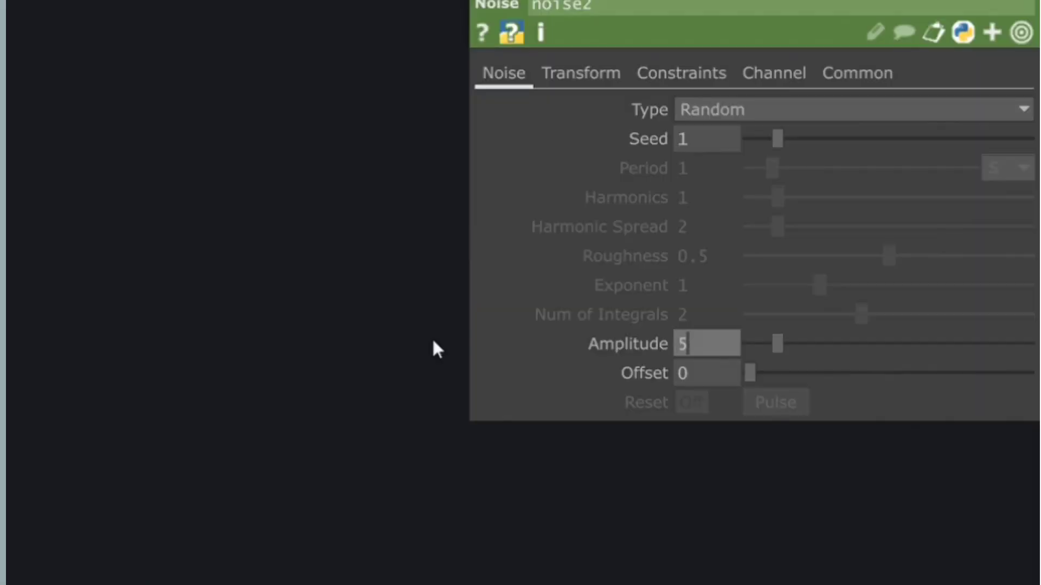
{"action": "type", "text": "5."}
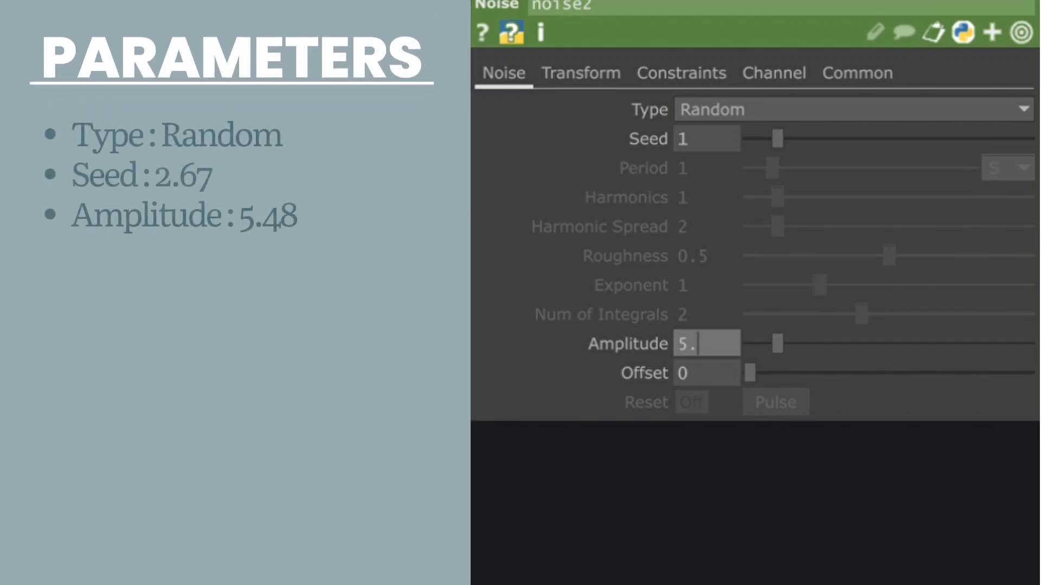
{"action": "type", "text": "48"}
{"action": "key", "text": "Return"}
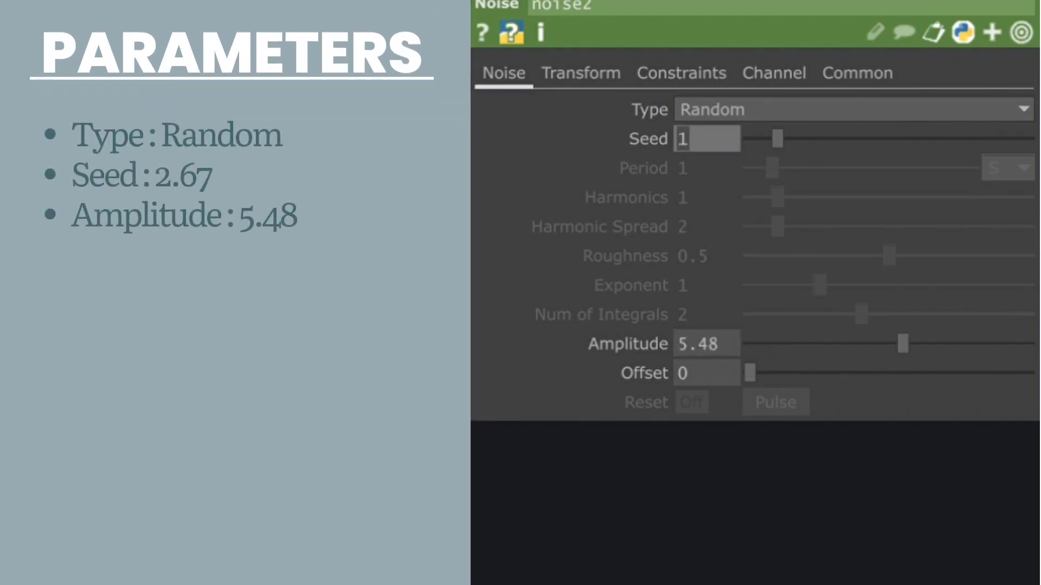
Step: Set the Seed of noise2 to 2.67
{"action": "type", "text": "2.67"}
{"action": "key", "text": "Return"}
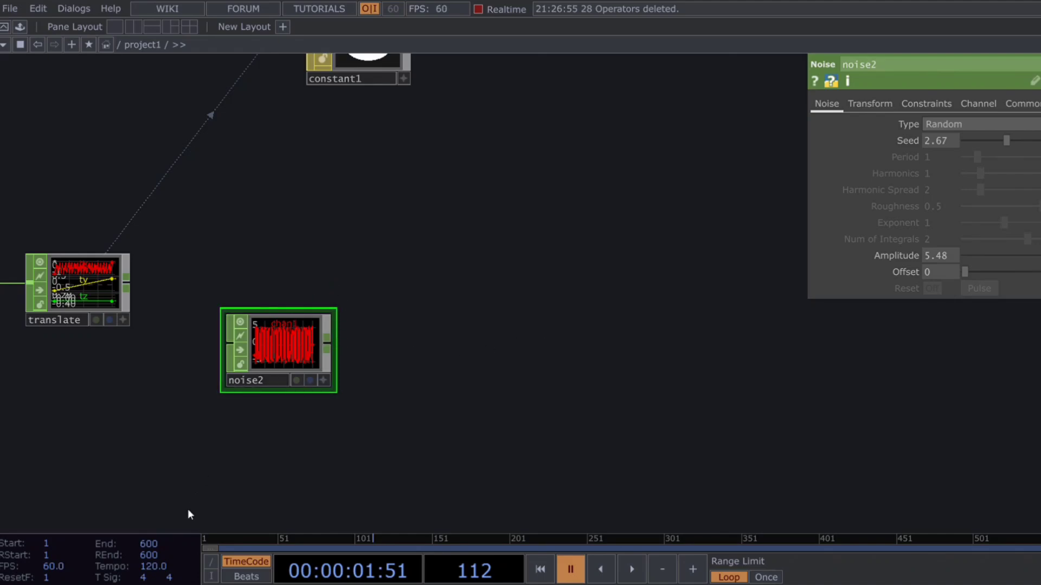
Step: Add a Filter CHOP fed by noise2, keeping its default Gaussian type
{"action": "left_click", "coordinate": [406, 307]}
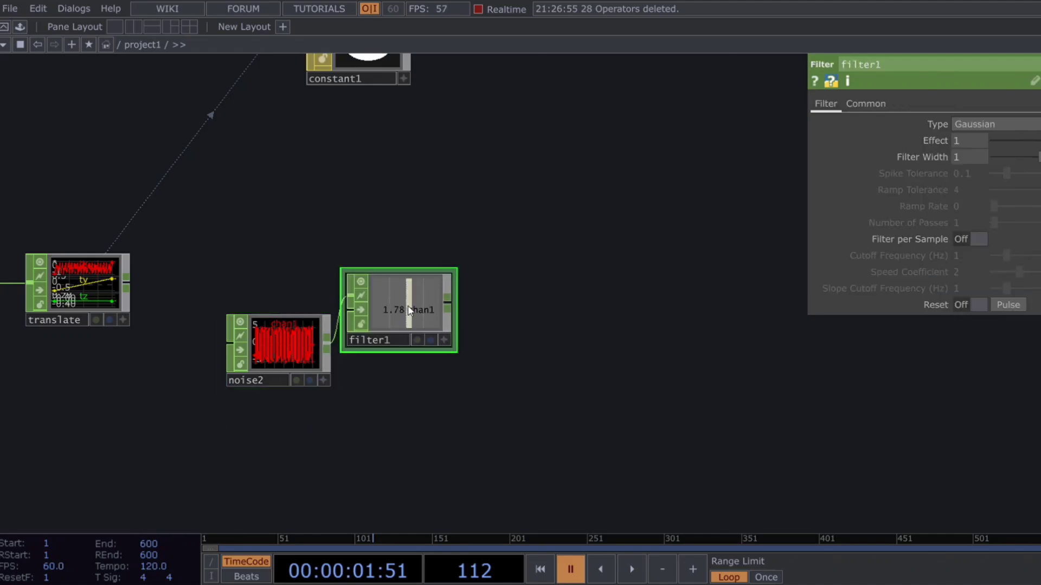
{"action": "left_click", "coordinate": [866, 105]}
{"action": "left_click", "coordinate": [826, 104]}
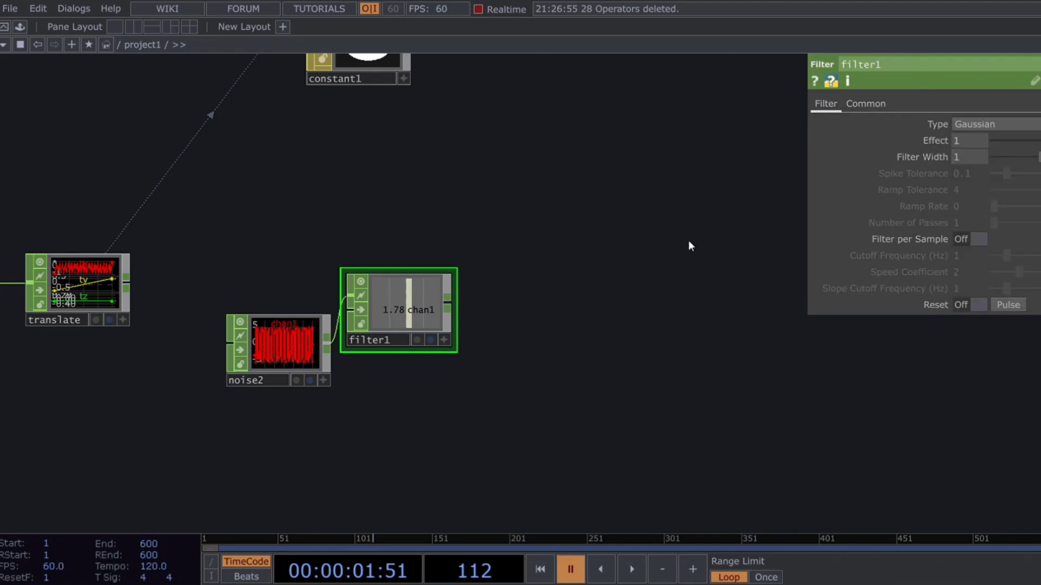
Step: Add a Math CHOP after filter1 and set its To Range to -.1 to 1
{"action": "scroll", "coordinate": [546, 351], "scroll_direction": "right", "scroll_amount": 3}
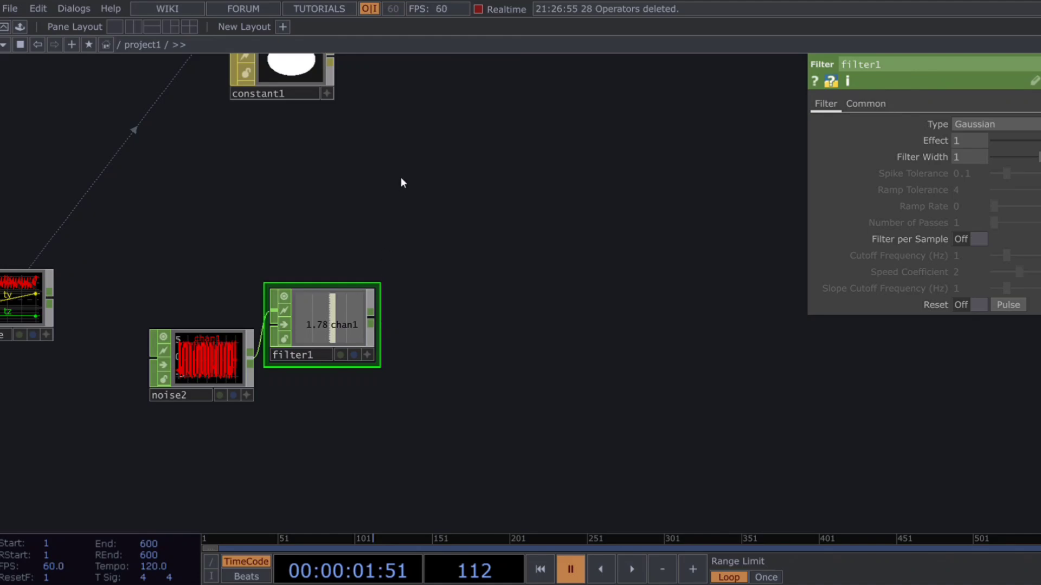
{"action": "left_click", "coordinate": [482, 313]}
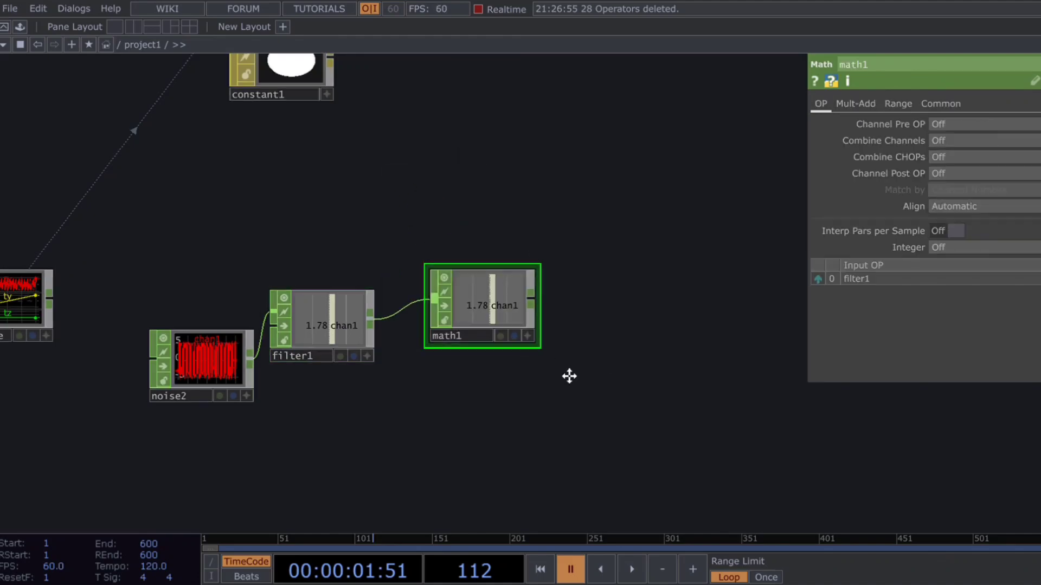
{"action": "scroll", "coordinate": [532, 350], "scroll_direction": "right", "scroll_amount": 3}
{"action": "left_click", "coordinate": [897, 105]}
{"action": "left_click", "coordinate": [949, 142]}
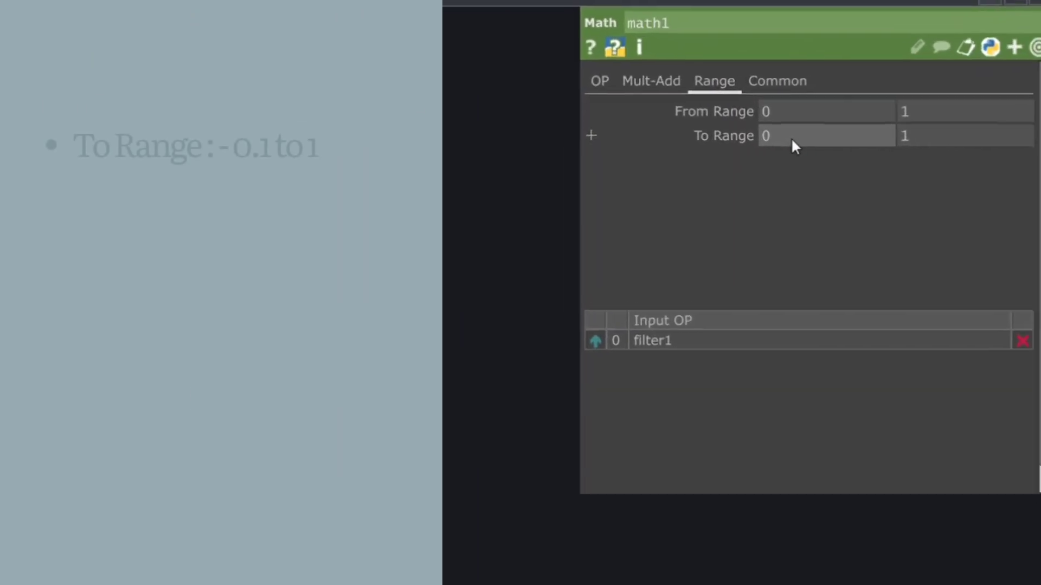
{"action": "type", "text": "-"}
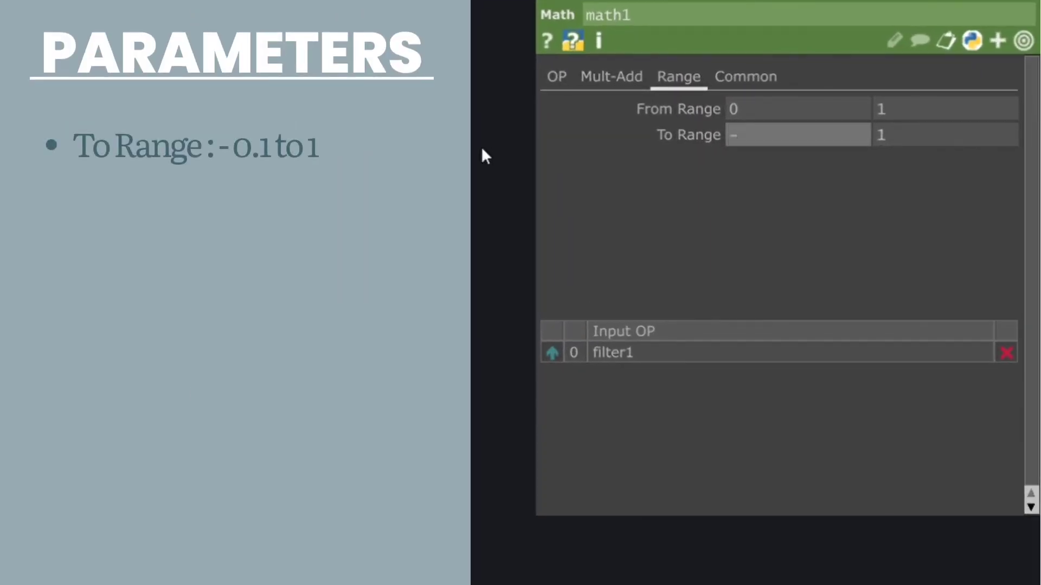
{"action": "type", "text": ".1"}
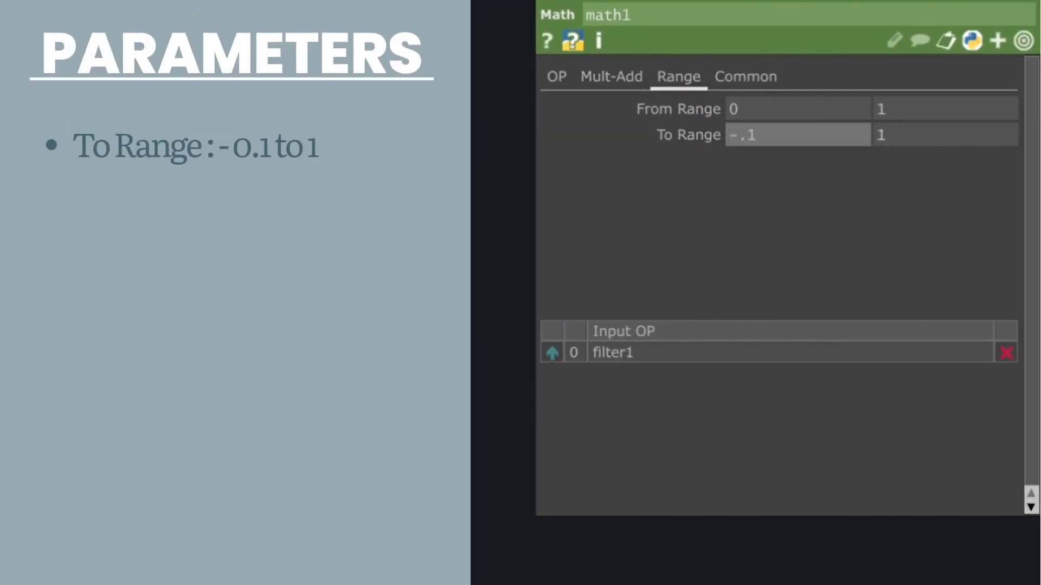
{"action": "key", "text": "Return"}
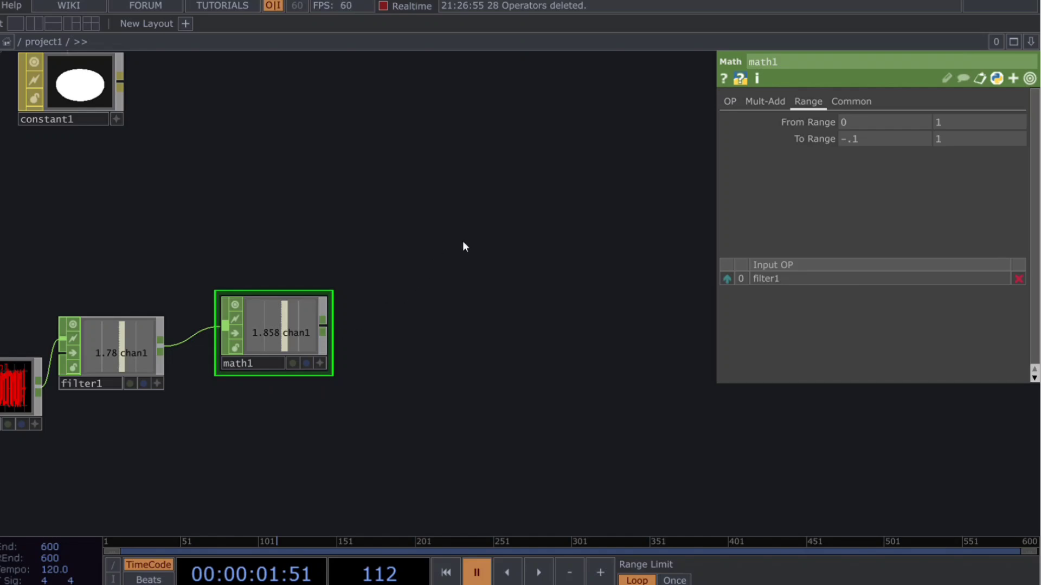
Step: Add a Resample CHOP after math1 with Time Slice off, Method New Rate, New Interval and Unit Values Absolute
{"action": "left_click", "coordinate": [430, 325]}
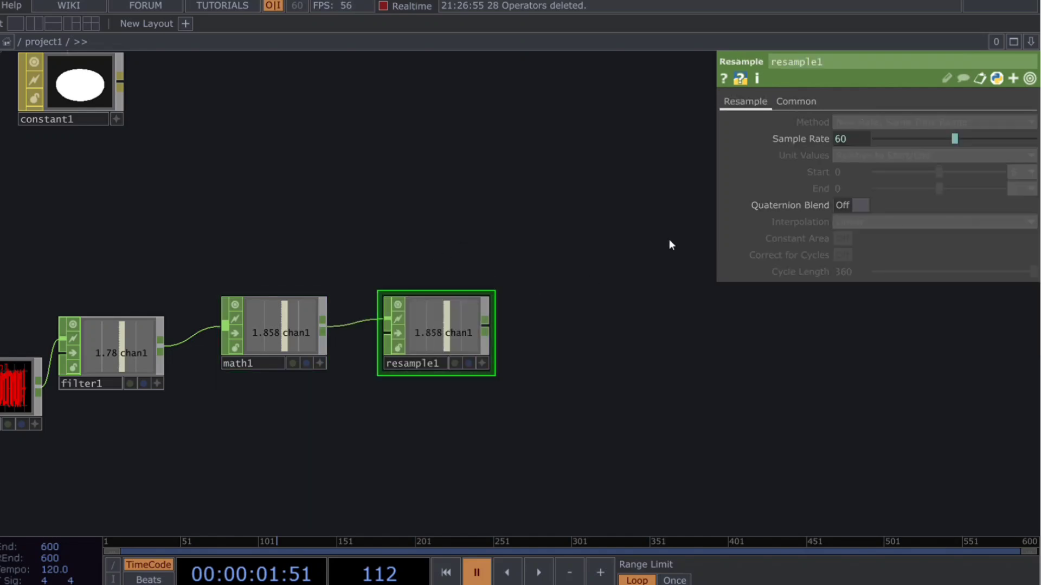
{"action": "left_click", "coordinate": [794, 102]}
{"action": "left_click", "coordinate": [861, 122]}
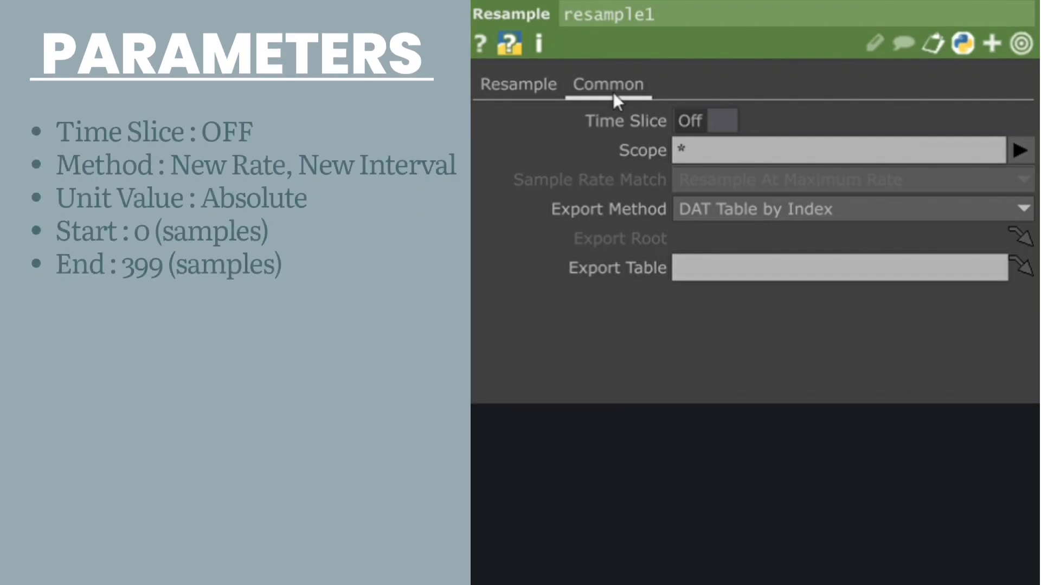
{"action": "left_click", "coordinate": [519, 85]}
{"action": "left_click", "coordinate": [722, 122]}
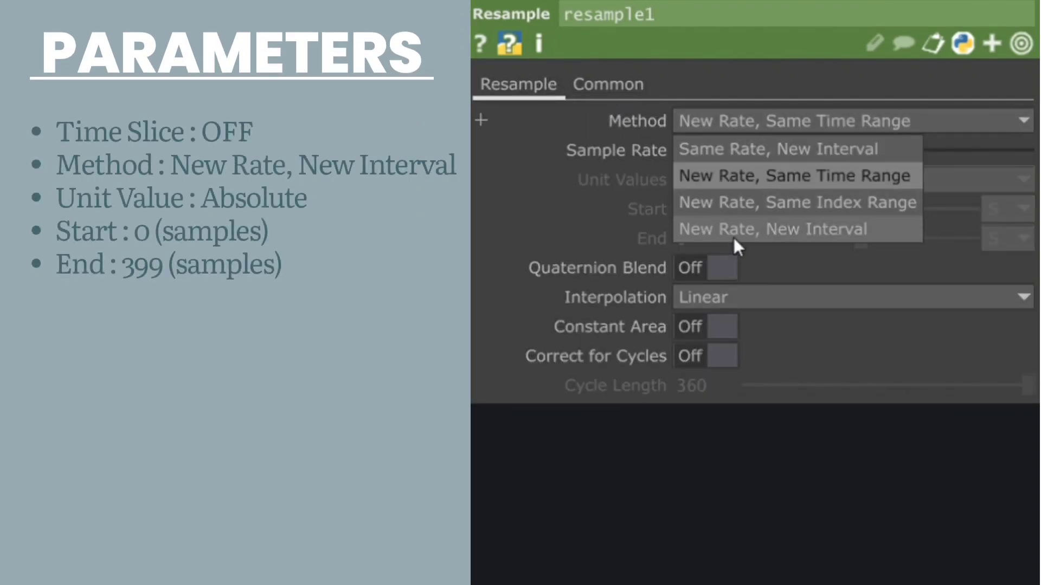
{"action": "left_click", "coordinate": [733, 228]}
{"action": "left_click", "coordinate": [736, 187]}
{"action": "left_click", "coordinate": [723, 207]}
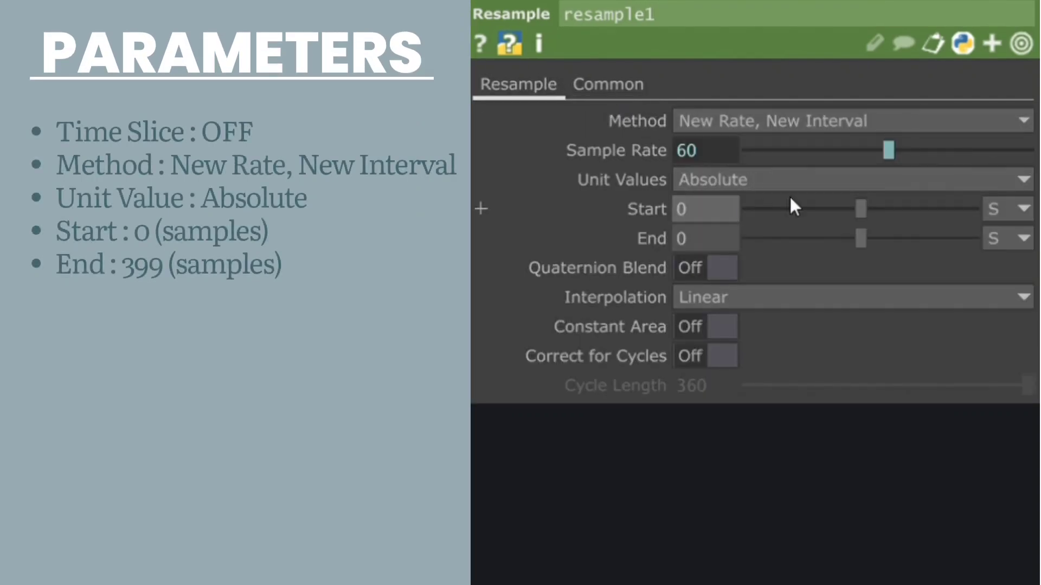
Step: Switch the Start and End units of resample1 to Samples and set End to 399
{"action": "left_click", "coordinate": [988, 213]}
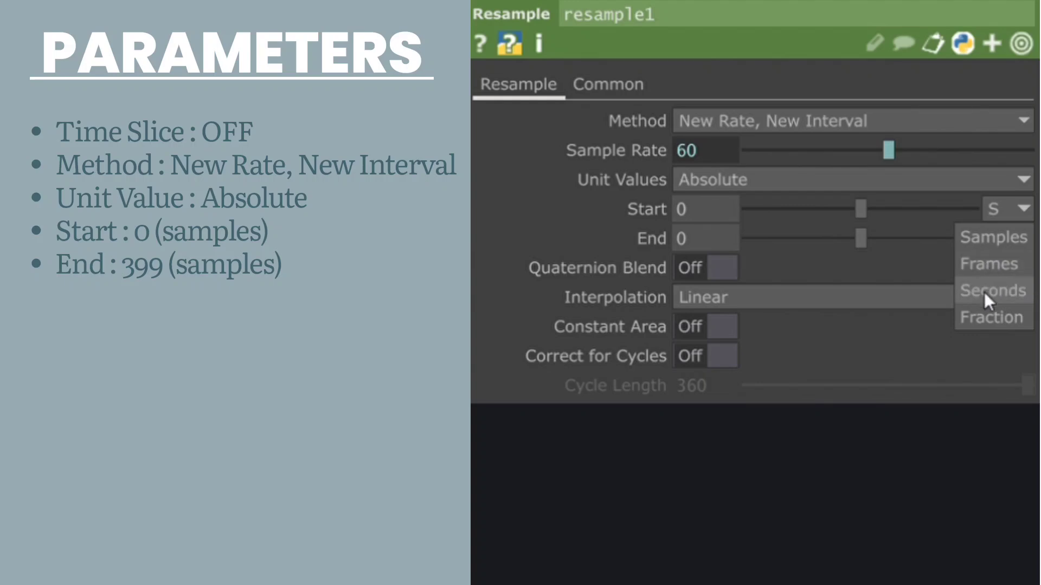
{"action": "left_click", "coordinate": [995, 237]}
{"action": "left_click", "coordinate": [1006, 239]}
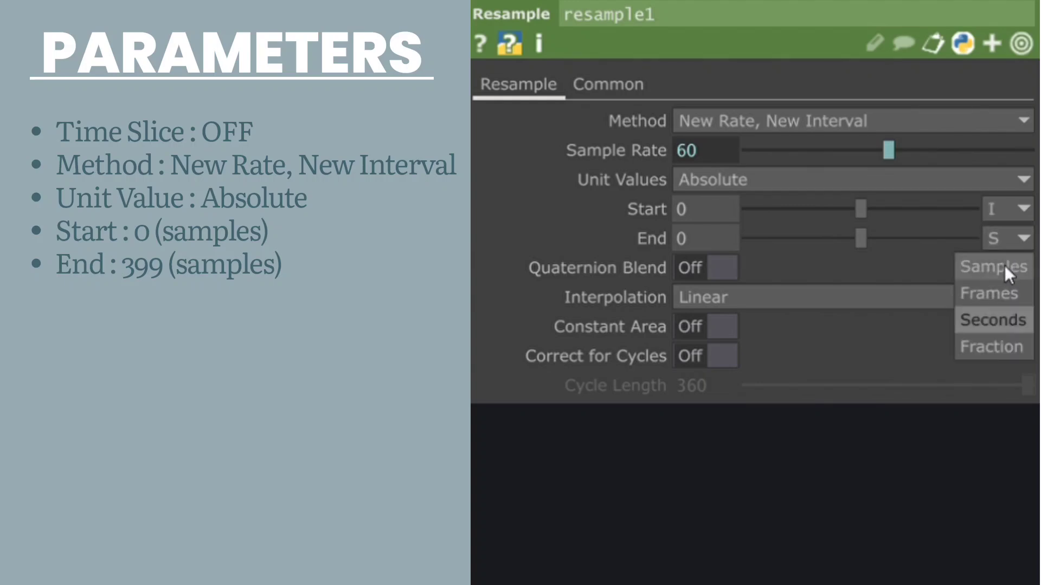
{"action": "left_click", "coordinate": [997, 267]}
{"action": "left_click", "coordinate": [717, 242]}
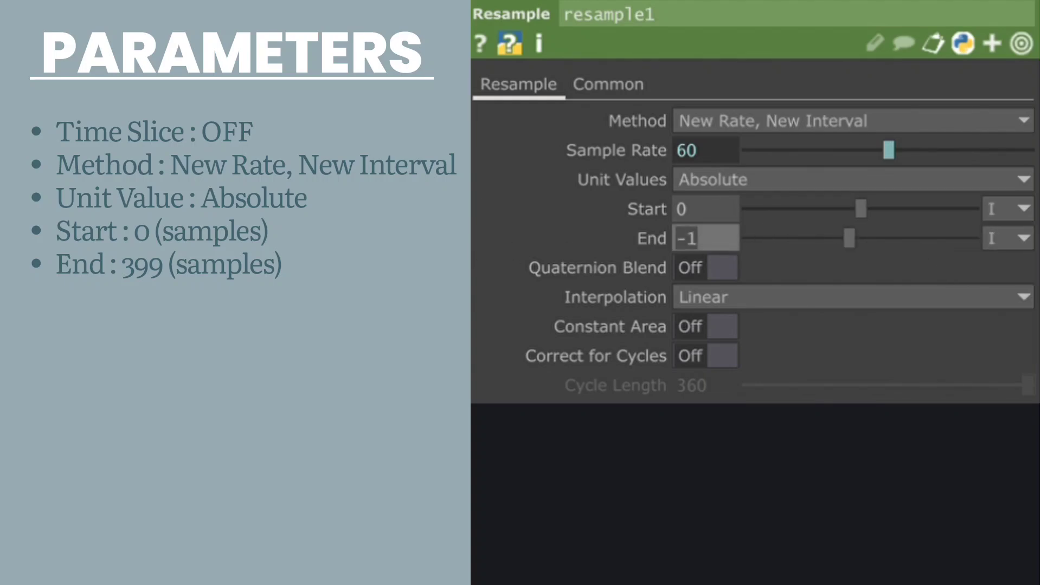
{"action": "type", "text": "399"}
{"action": "key", "text": "Return"}
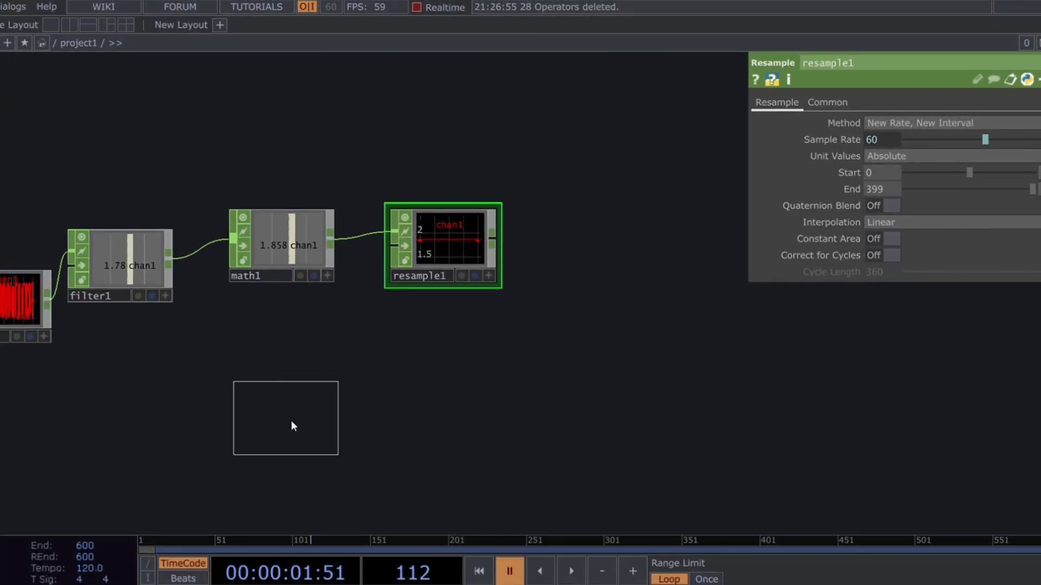
Step: Add another Noise CHOP below the math1 node and set its Type to Random
{"action": "left_click", "coordinate": [291, 422]}
{"action": "left_click_drag", "start_coordinate": [292, 421], "coordinate": [272, 440]}
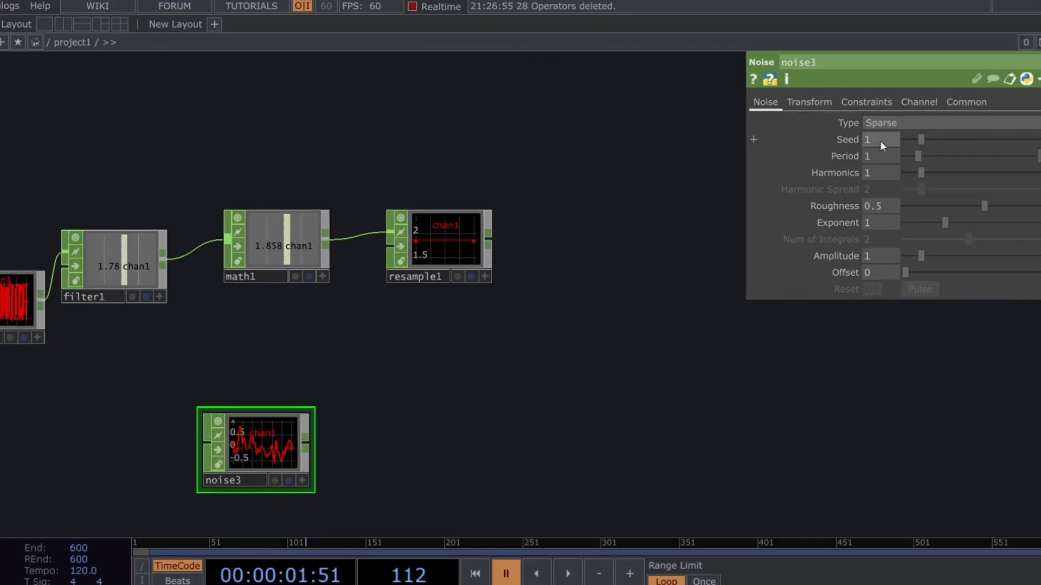
{"action": "left_click", "coordinate": [885, 123]}
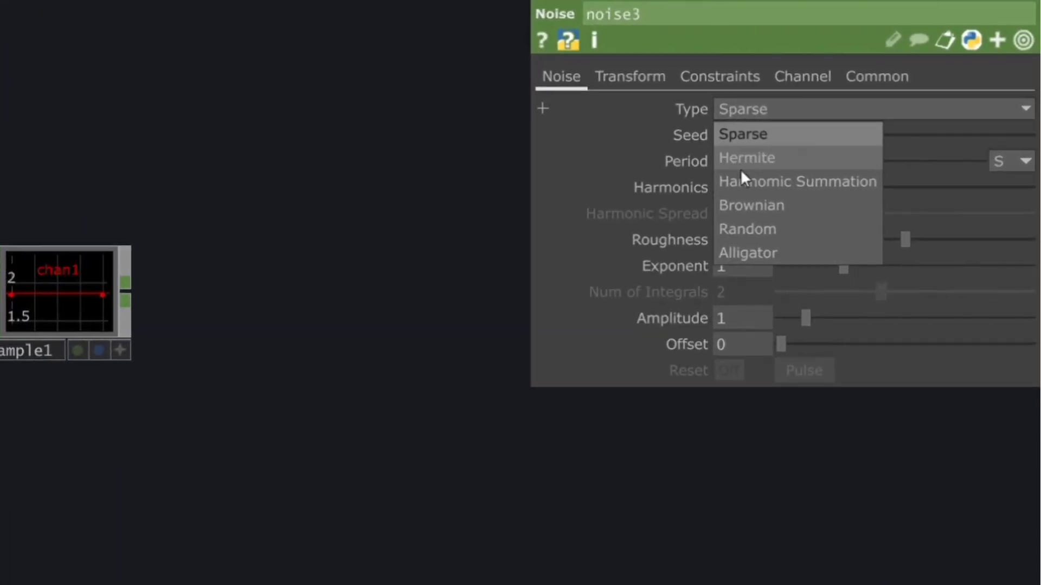
{"action": "left_click", "coordinate": [883, 200]}
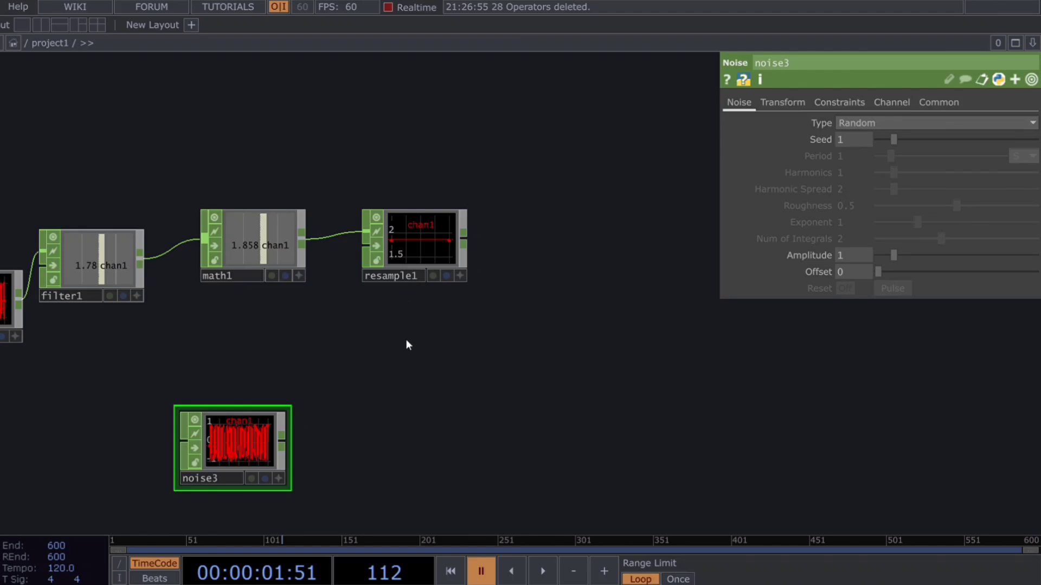
Step: Connect a Resample CHOP after noise3 with Time Slice off, Method New Rate, New Interval and Unit Values Absolute
{"action": "left_click", "coordinate": [436, 443]}
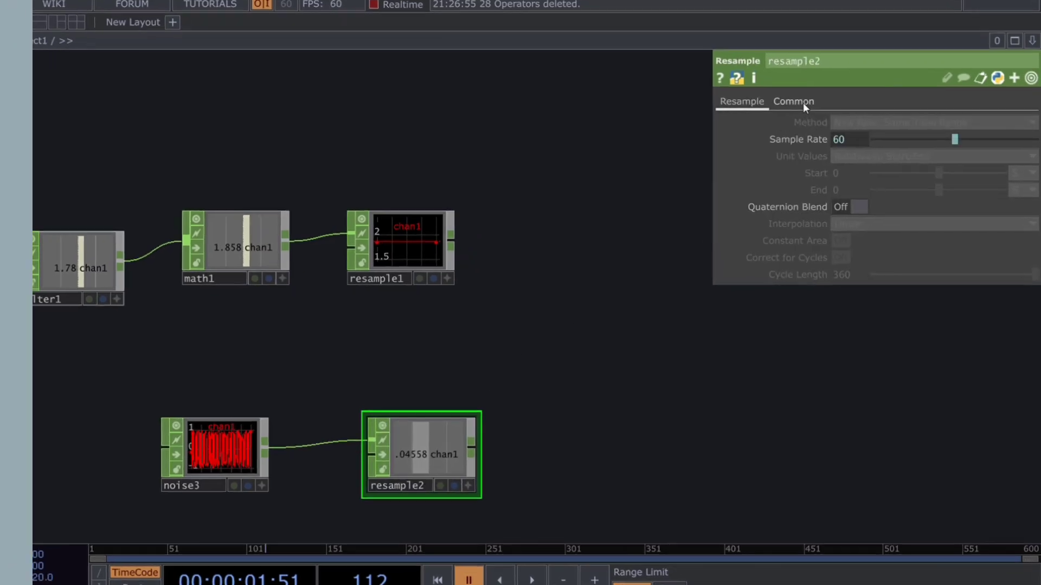
{"action": "left_click", "coordinate": [804, 103]}
{"action": "left_click", "coordinate": [759, 103]}
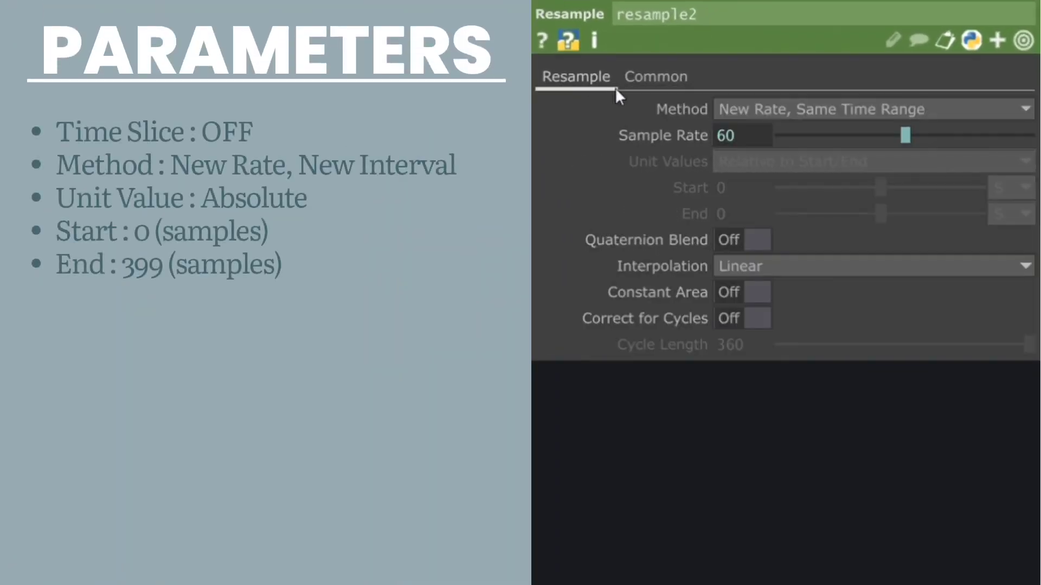
{"action": "left_click", "coordinate": [766, 112]}
{"action": "left_click", "coordinate": [750, 202]}
{"action": "left_click", "coordinate": [823, 159]}
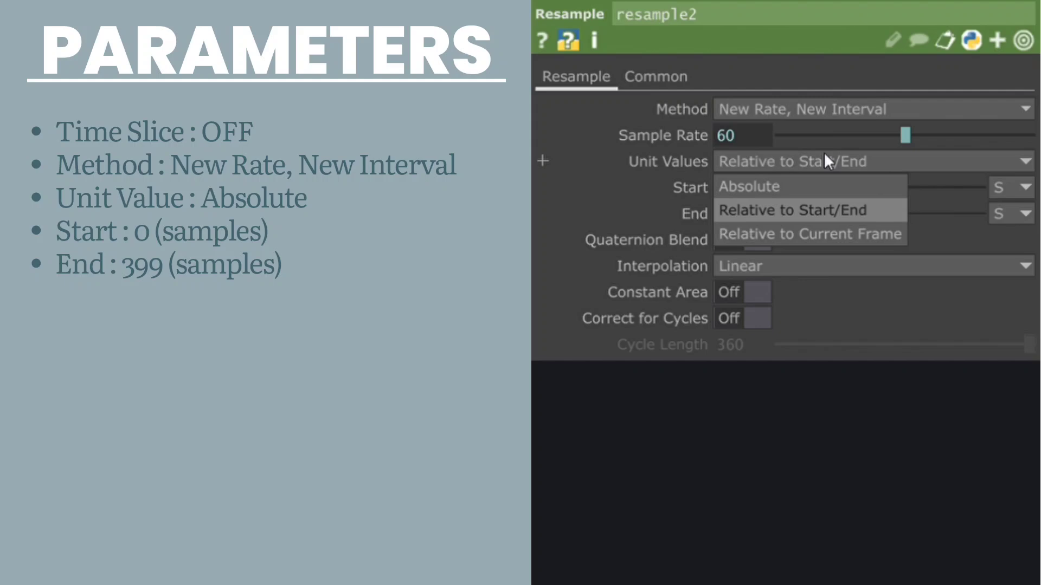
{"action": "left_click", "coordinate": [799, 184]}
Step: Switch the Start and End units of resample2 to Samples and set End to 399
{"action": "left_click", "coordinate": [1003, 188]}
{"action": "left_click", "coordinate": [1001, 216]}
{"action": "left_click", "coordinate": [1011, 215]}
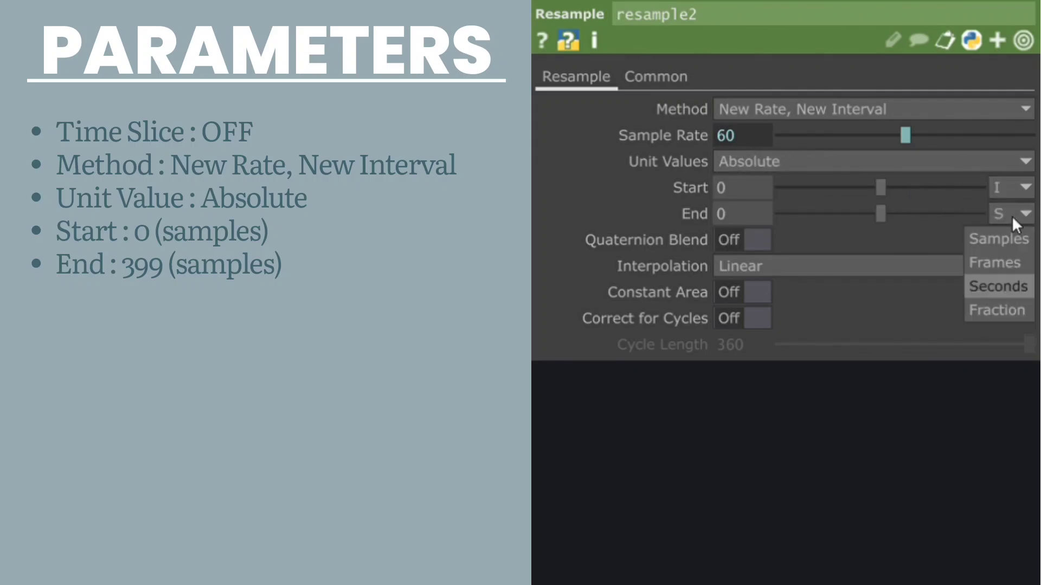
{"action": "left_click", "coordinate": [1012, 226]}
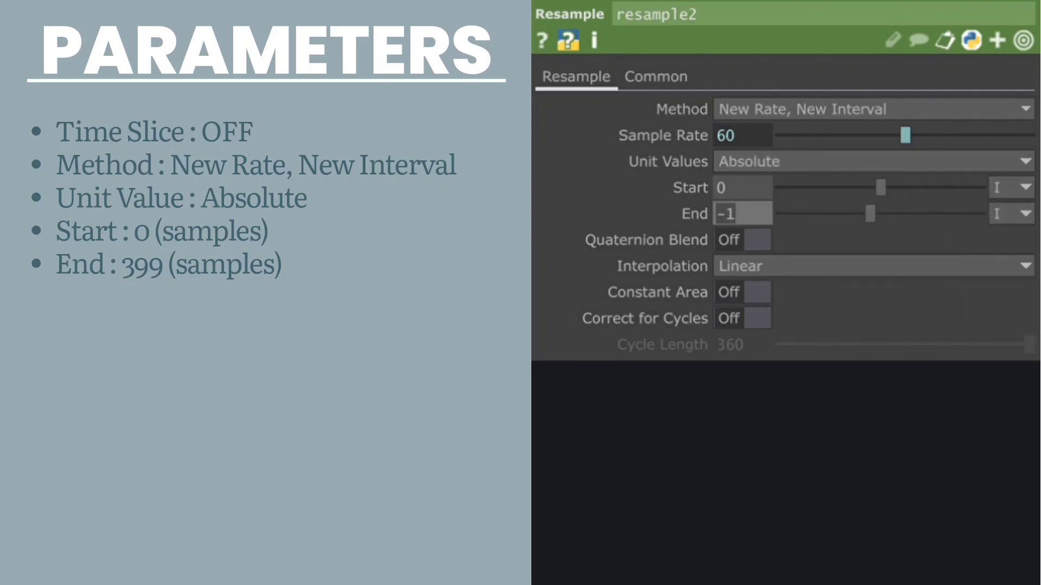
{"action": "type", "text": "399"}
{"action": "key", "text": "Return"}
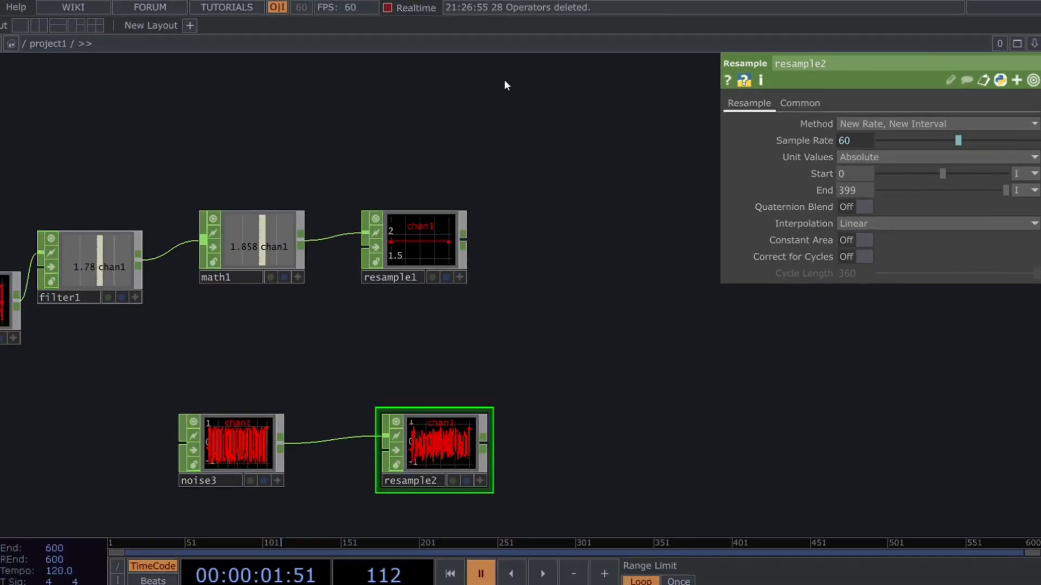
Step: Feed resample1 and resample2 into a new Math CHOP with Combine CHOPs set to Add
{"action": "left_click", "coordinate": [609, 324]}
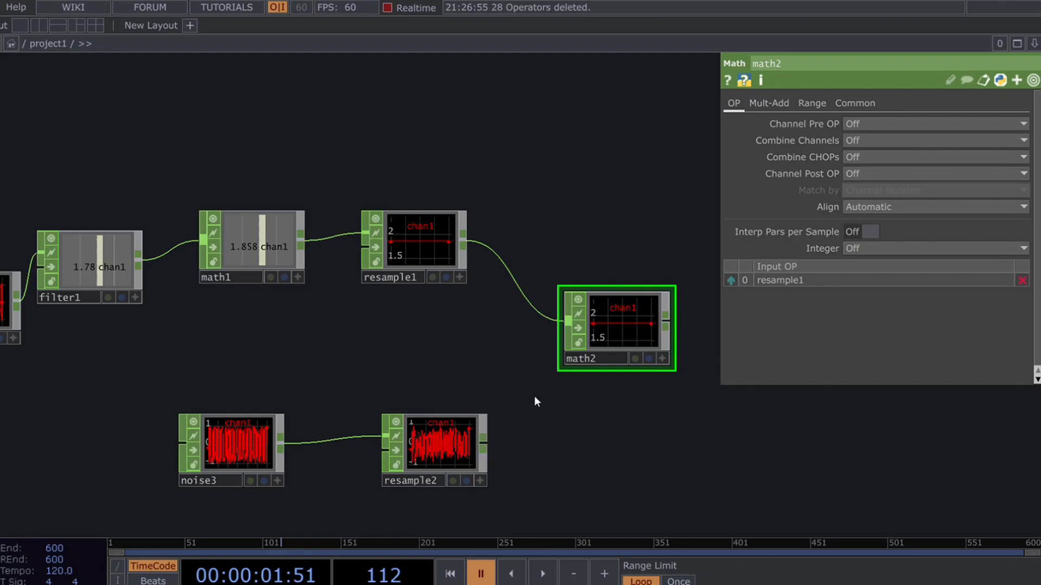
{"action": "left_click_drag", "start_coordinate": [483, 443], "coordinate": [568, 323]}
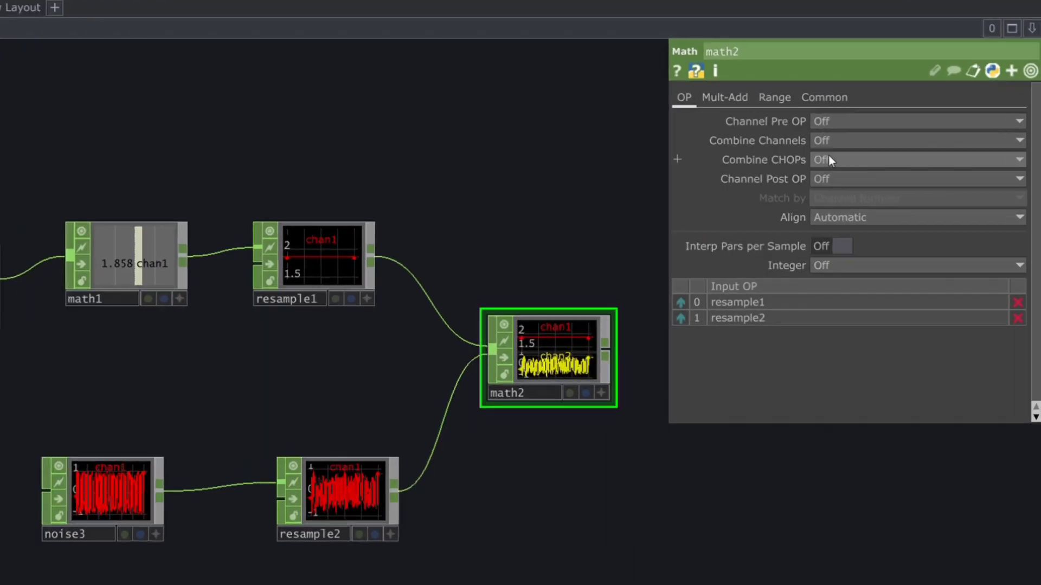
{"action": "left_click", "coordinate": [853, 157]}
{"action": "left_click", "coordinate": [860, 184]}
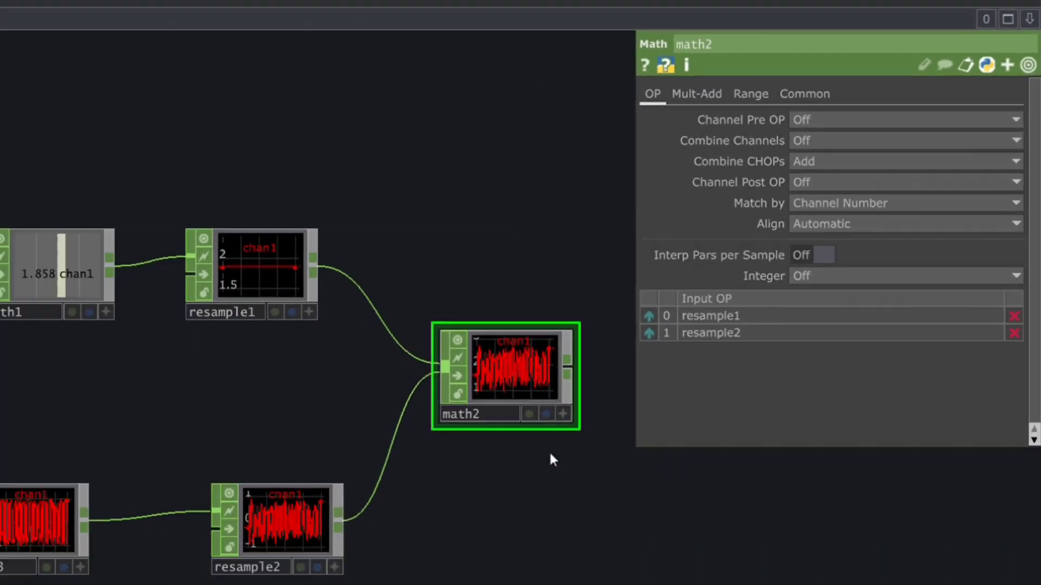
Step: Add a Trim CHOP connected to the output of math2
{"action": "left_click_drag", "start_coordinate": [495, 458], "coordinate": [199, 447]}
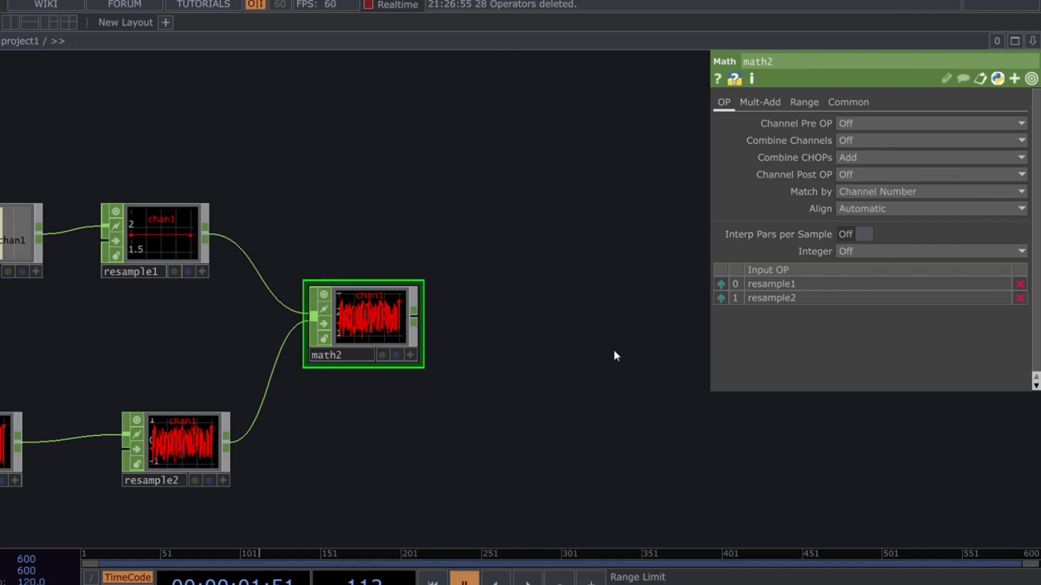
{"action": "left_click", "coordinate": [552, 330]}
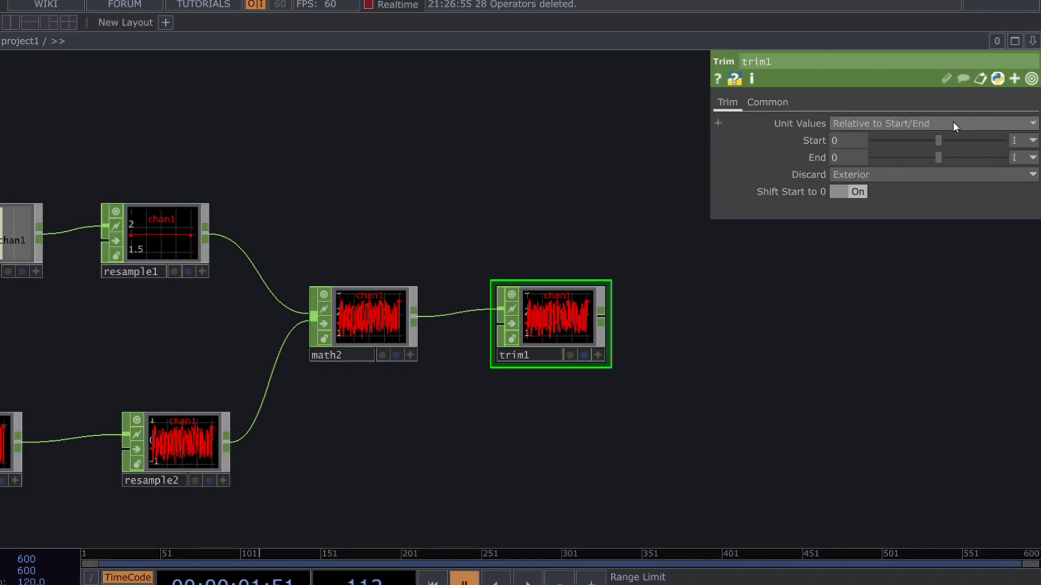
{"action": "left_click", "coordinate": [937, 122]}
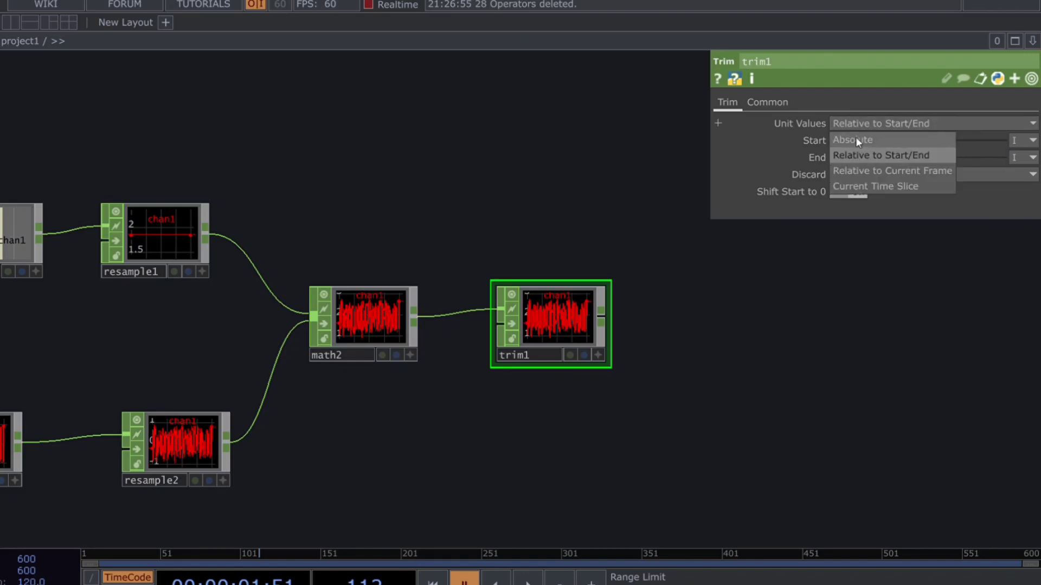
{"action": "left_click", "coordinate": [741, 294]}
{"action": "left_click_drag", "start_coordinate": [690, 313], "coordinate": [640, 314]}
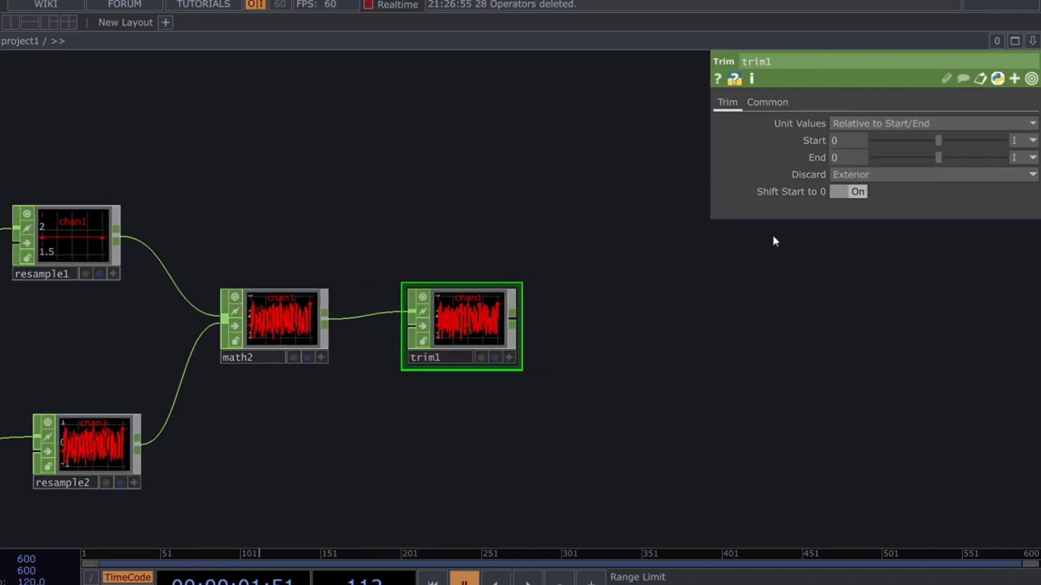
Step: Set the Trim CHOP's Unit Values to Absolute and its End to 399 samples
{"action": "left_click", "coordinate": [850, 124]}
{"action": "left_click", "coordinate": [844, 142]}
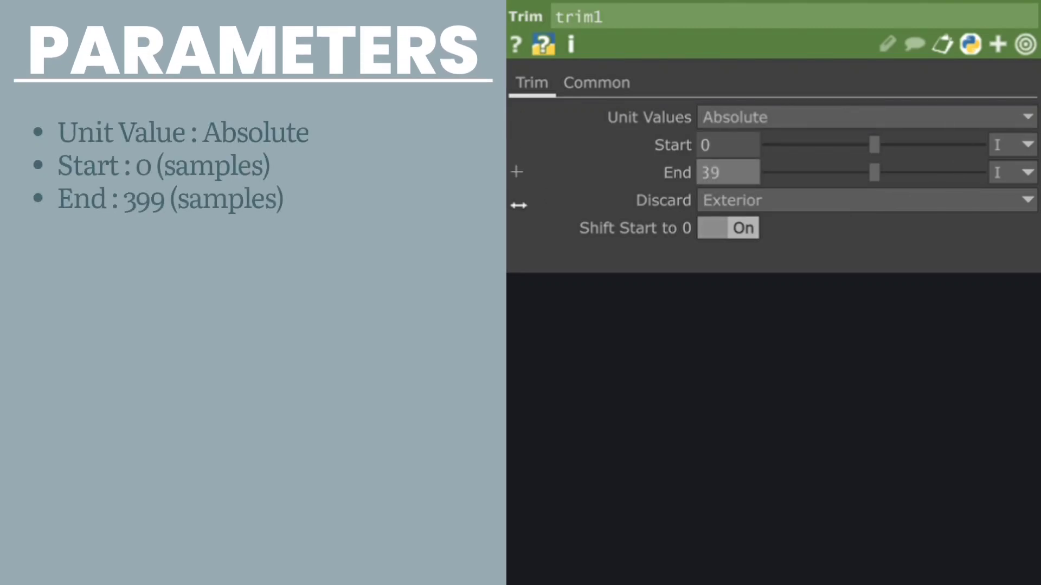
{"action": "left_click", "coordinate": [586, 84]}
{"action": "left_click", "coordinate": [535, 83]}
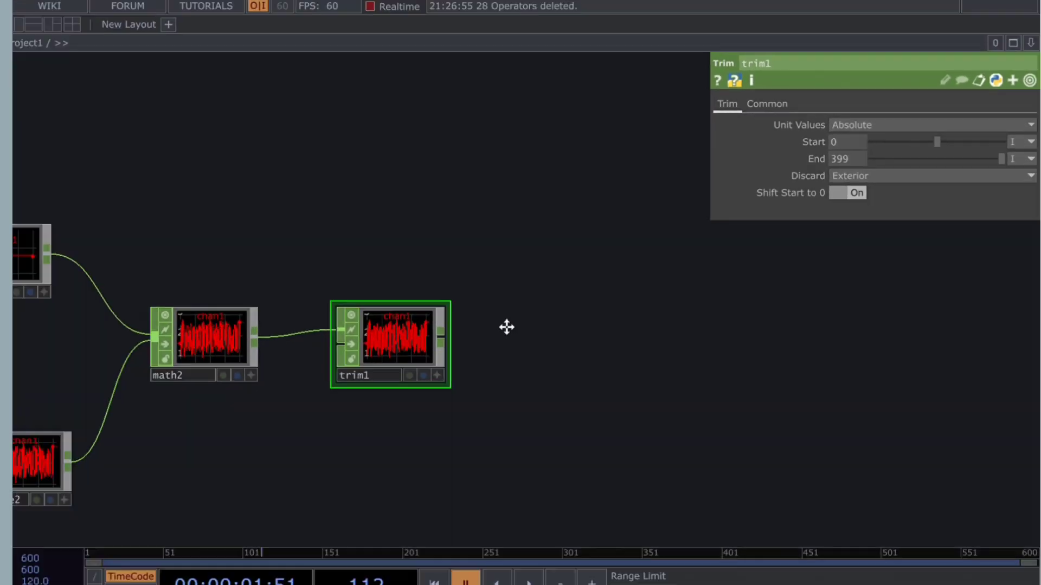
{"action": "left_click_drag", "start_coordinate": [506, 327], "coordinate": [454, 348]}
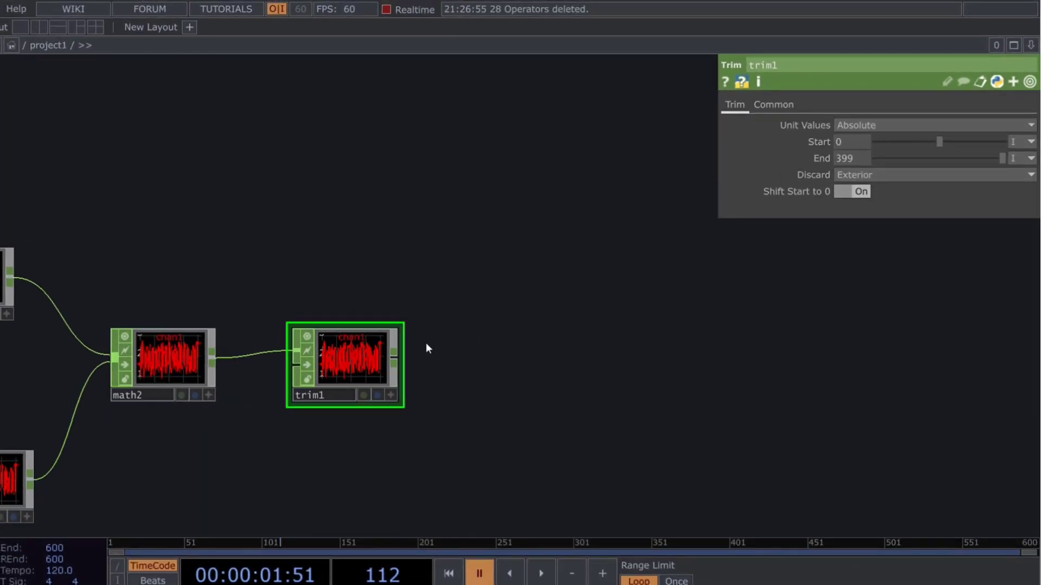
Step: Add a Null CHOP fed by trim1 and rename it scale
{"action": "right_click", "coordinate": [391, 372]}
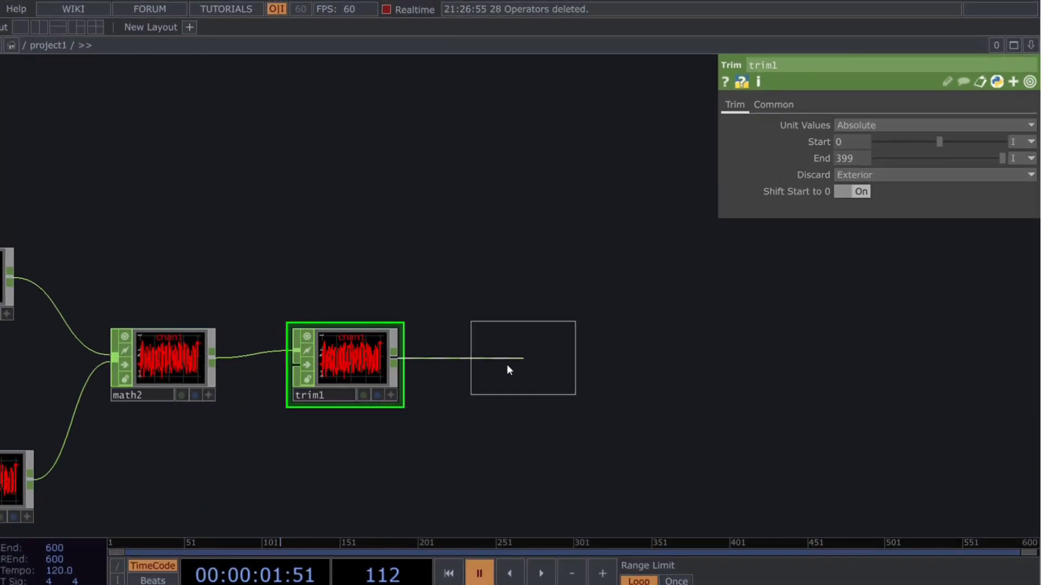
{"action": "left_click", "coordinate": [506, 365]}
{"action": "scroll", "coordinate": [451, 244], "scroll_direction": "down", "scroll_amount": 3}
{"action": "scroll", "coordinate": [485, 325], "scroll_direction": "up", "scroll_amount": 2}
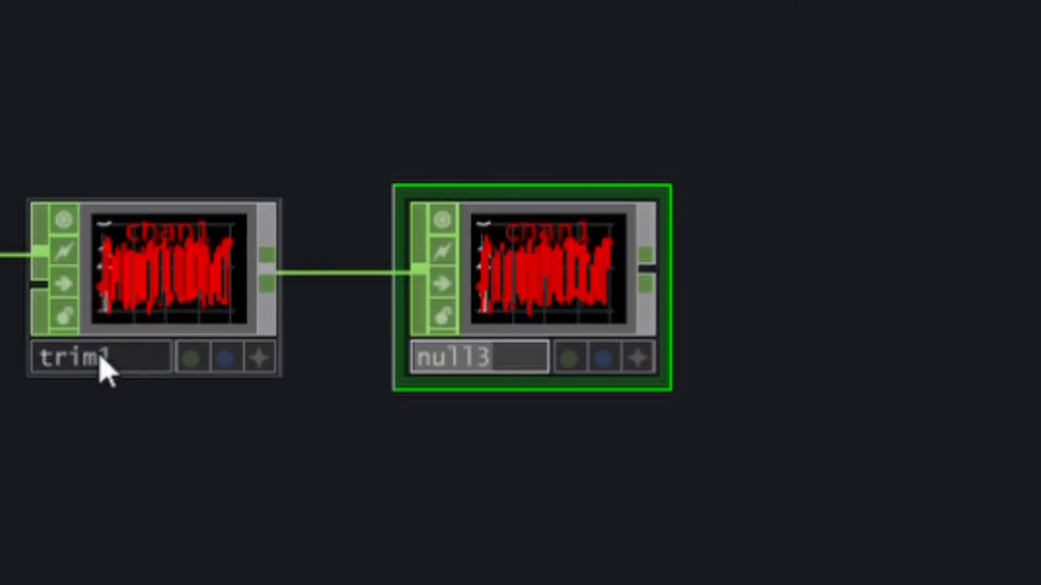
{"action": "type", "text": "scale"}
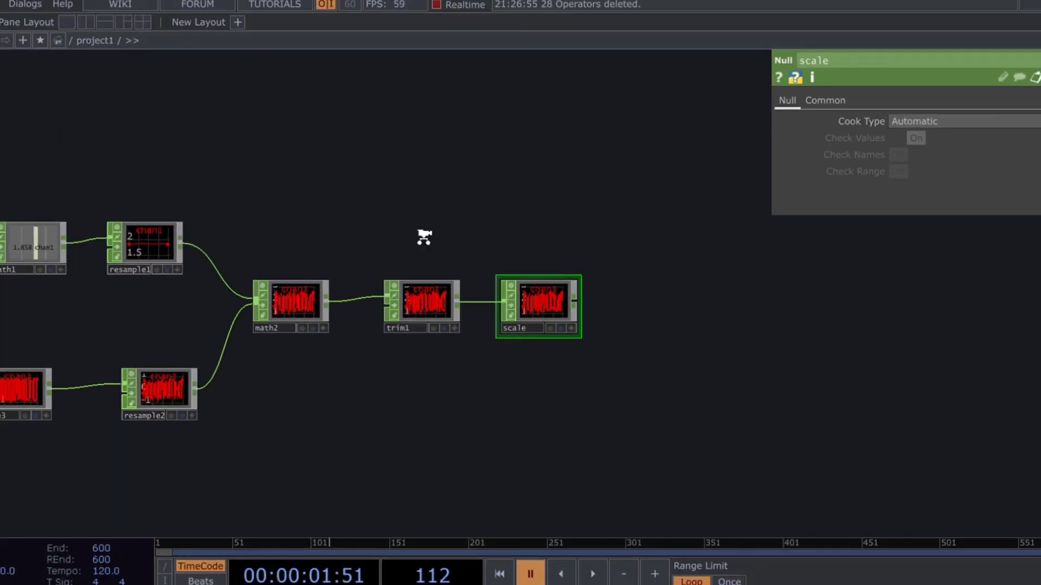
{"action": "scroll", "coordinate": [423, 234], "scroll_direction": "down", "scroll_amount": 2}
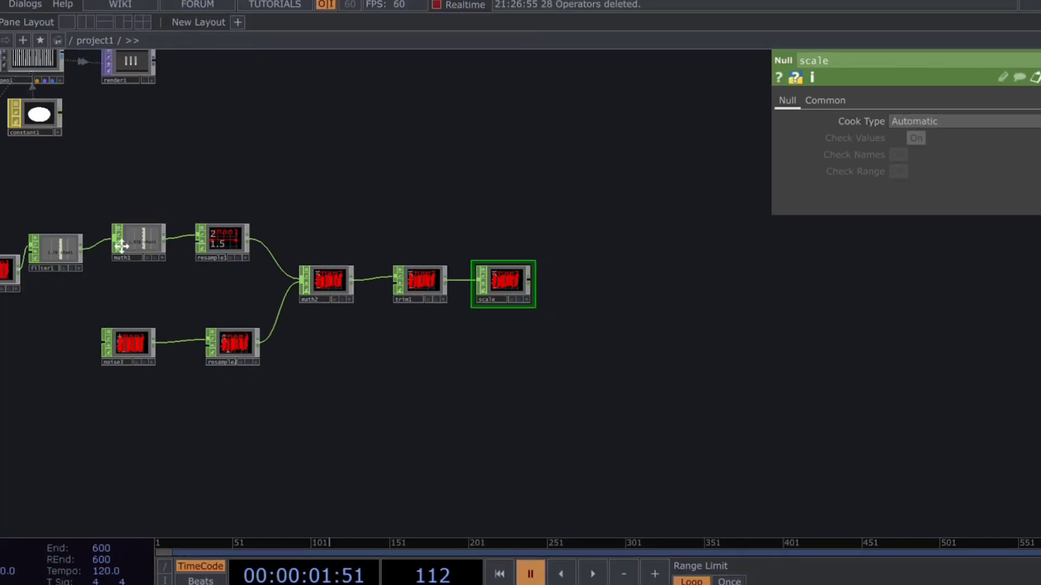
Step: Assign the scale Null CHOP as the Scale OP in geo1's instancing parameters
{"action": "left_click_drag", "start_coordinate": [121, 247], "coordinate": [202, 338]}
{"action": "left_click", "coordinate": [116, 142]}
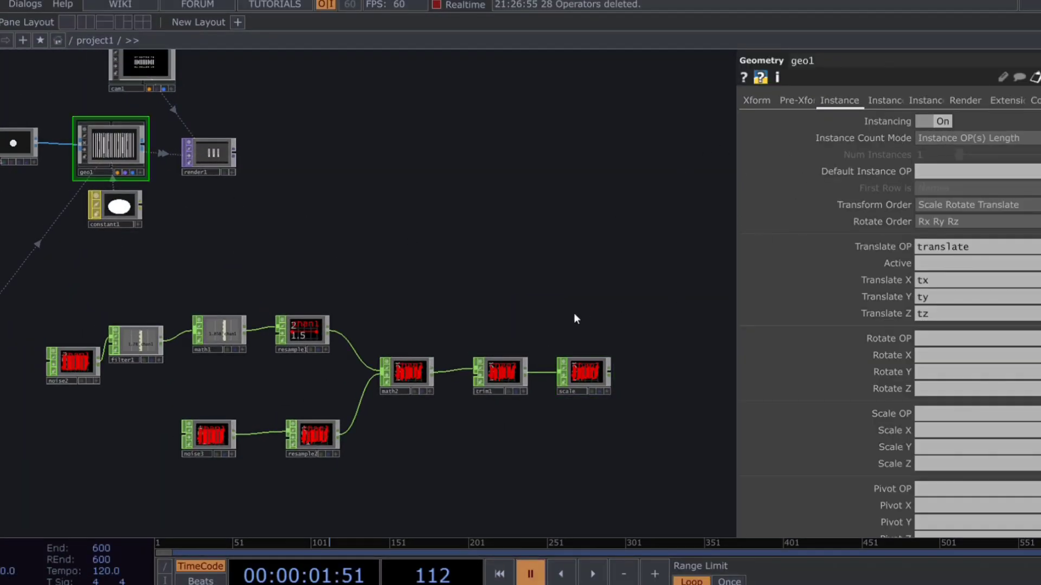
{"action": "left_click_drag", "start_coordinate": [576, 315], "coordinate": [508, 279]}
{"action": "left_click_drag", "start_coordinate": [523, 336], "coordinate": [956, 431]}
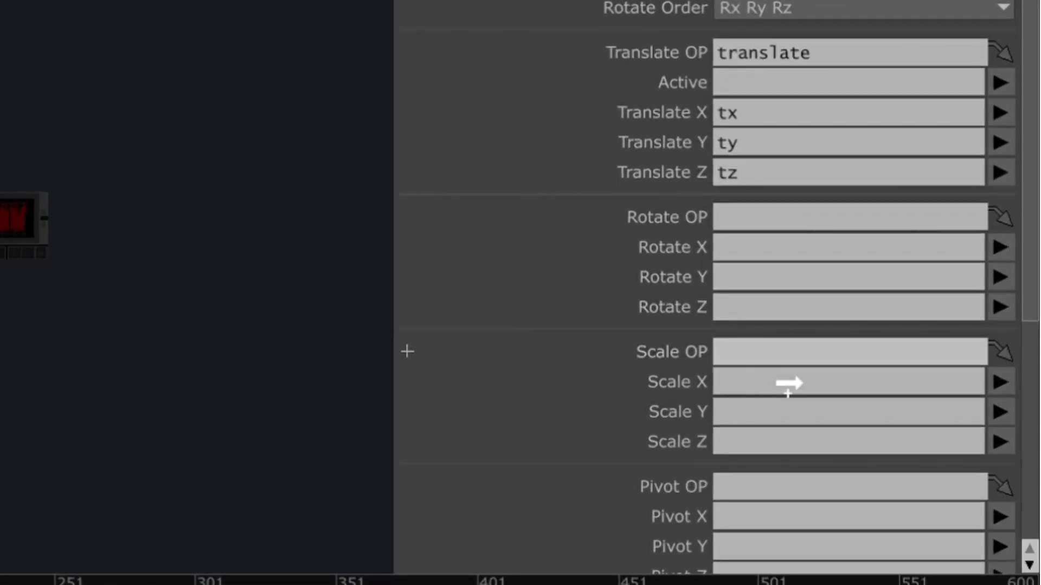
{"action": "left_click_drag", "start_coordinate": [781, 366], "coordinate": [783, 361]}
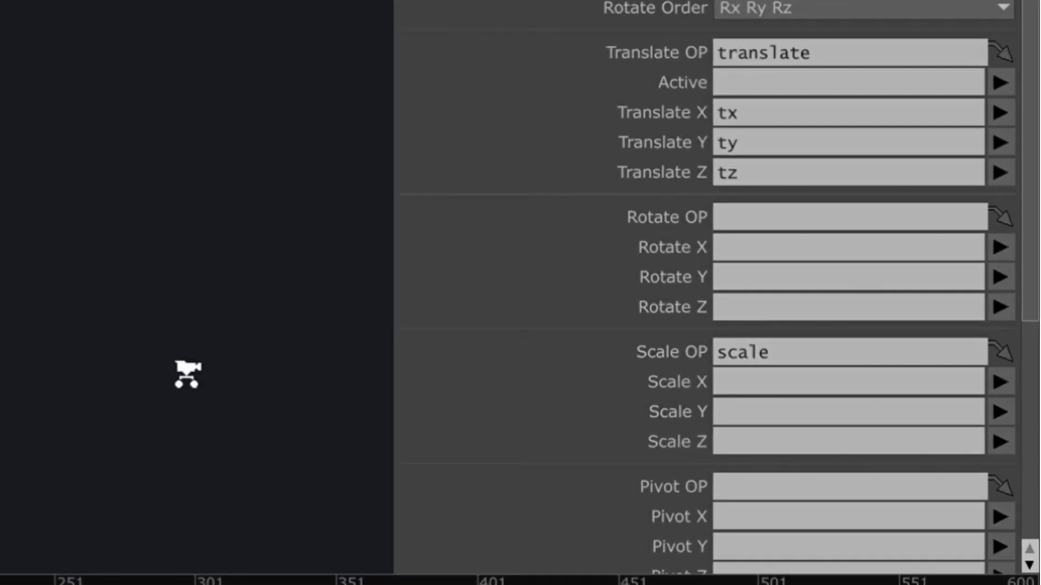
Step: Set geo1's instance Scale X, Scale Y and Scale Z to chan1
{"action": "left_click", "coordinate": [997, 383]}
{"action": "left_click", "coordinate": [996, 404]}
{"action": "left_click", "coordinate": [997, 406]}
{"action": "left_click", "coordinate": [1000, 437]}
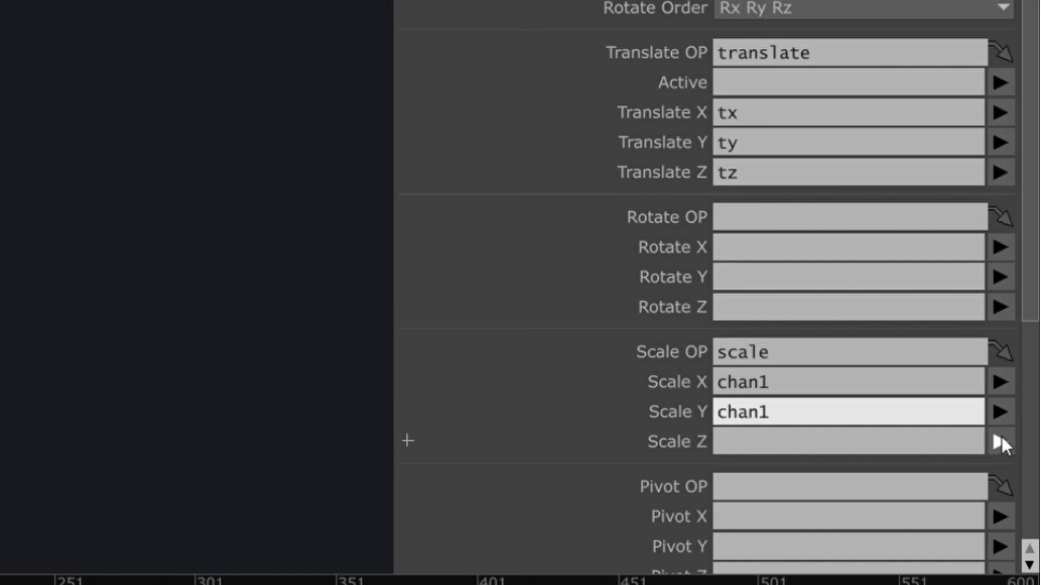
{"action": "left_click", "coordinate": [1001, 442]}
{"action": "left_click", "coordinate": [1000, 470]}
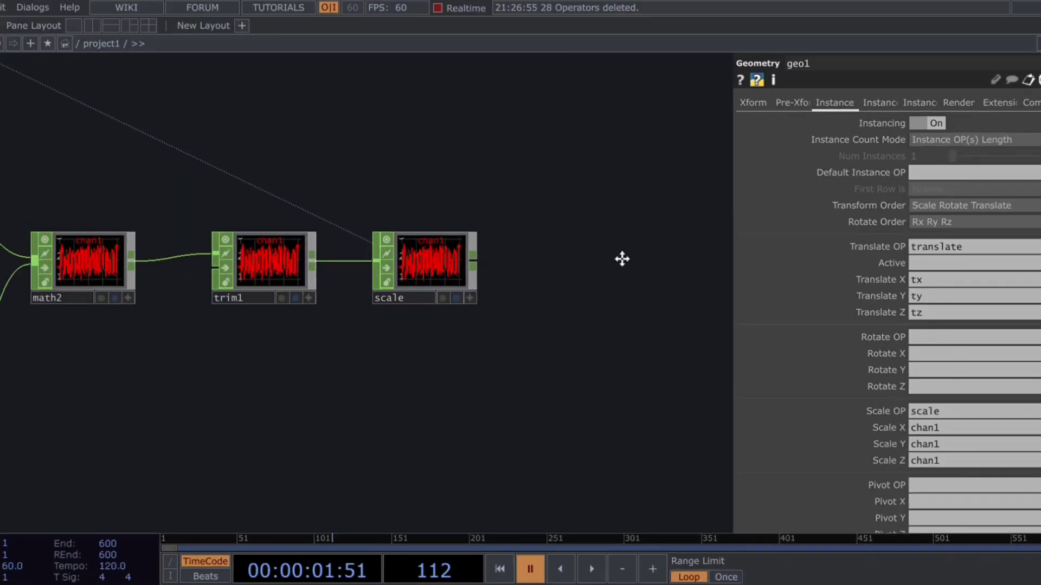
Step: Display render1's output as the network background and briefly play the timeline to preview the scaled circles
{"action": "left_click_drag", "start_coordinate": [622, 260], "coordinate": [696, 319]}
{"action": "left_click_drag", "start_coordinate": [216, 232], "coordinate": [345, 327]}
{"action": "left_click_drag", "start_coordinate": [187, 343], "coordinate": [211, 369]}
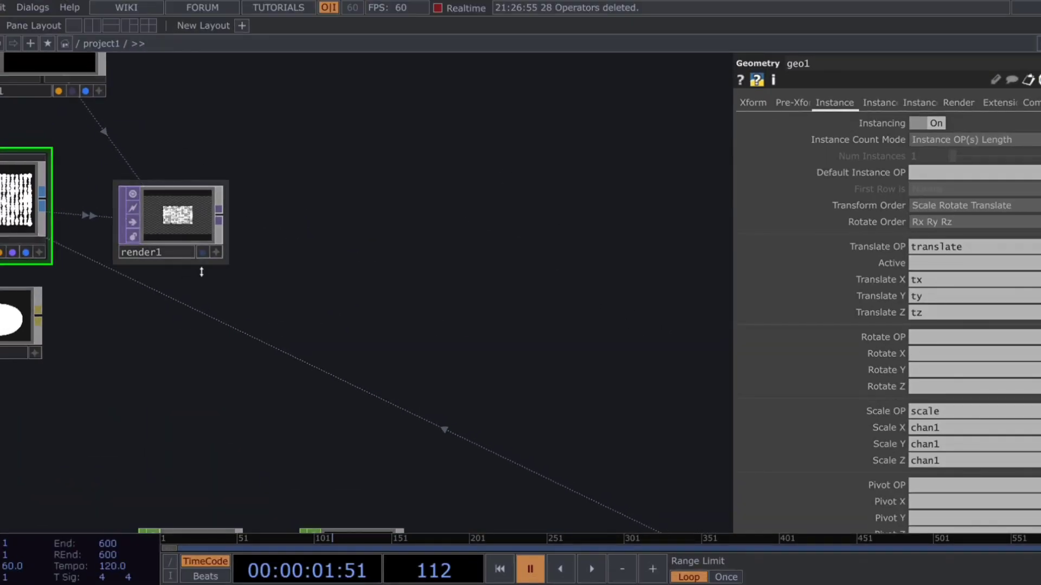
{"action": "left_click", "coordinate": [203, 253]}
{"action": "left_click_drag", "start_coordinate": [573, 381], "coordinate": [399, 347]}
{"action": "key", "text": "space"}
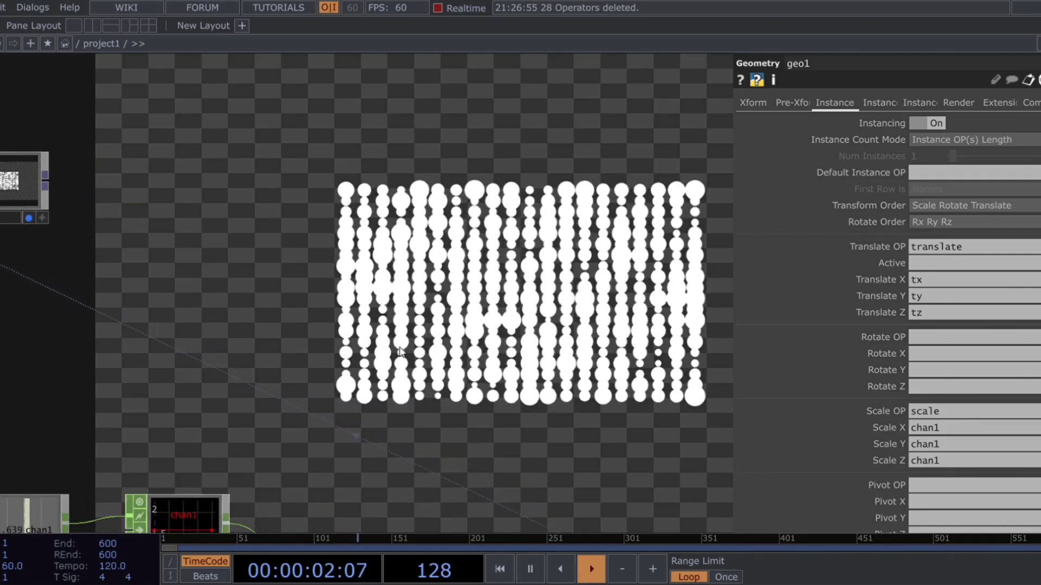
{"action": "left_click_drag", "start_coordinate": [294, 352], "coordinate": [650, 549]}
{"action": "key", "text": "space"}
Step: Set cam1's Translate Z to 2.3 and briefly play the timeline to check the closer framing
{"action": "mouse_move", "coordinate": [461, 341]}
{"action": "left_mouse_down"}
{"action": "mouse_move", "coordinate": [506, 346]}
{"action": "mouse_move", "coordinate": [629, 454]}
{"action": "left_mouse_up"}
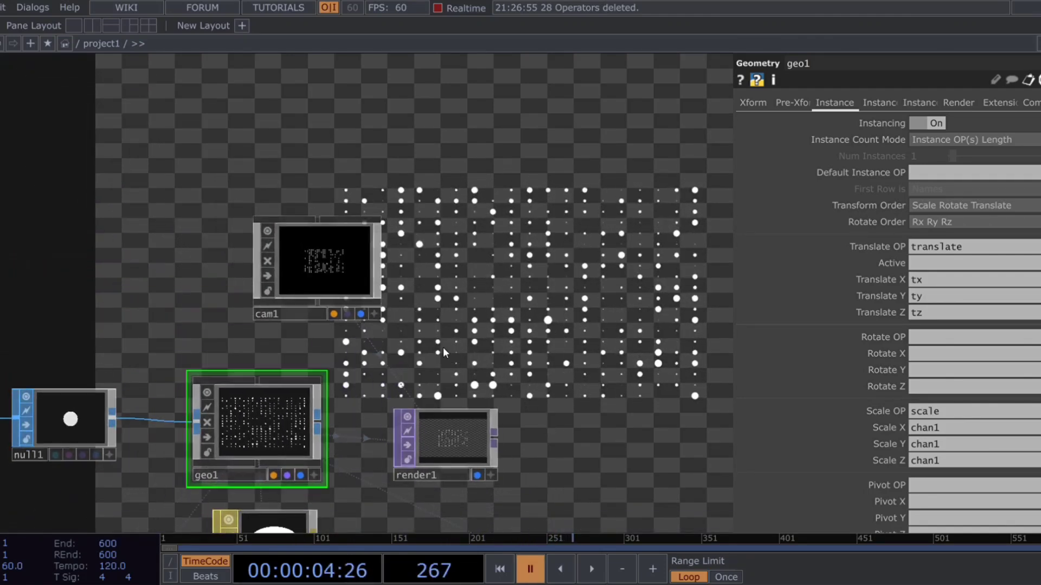
{"action": "left_click", "coordinate": [375, 282]}
{"action": "type", "text": "2"}
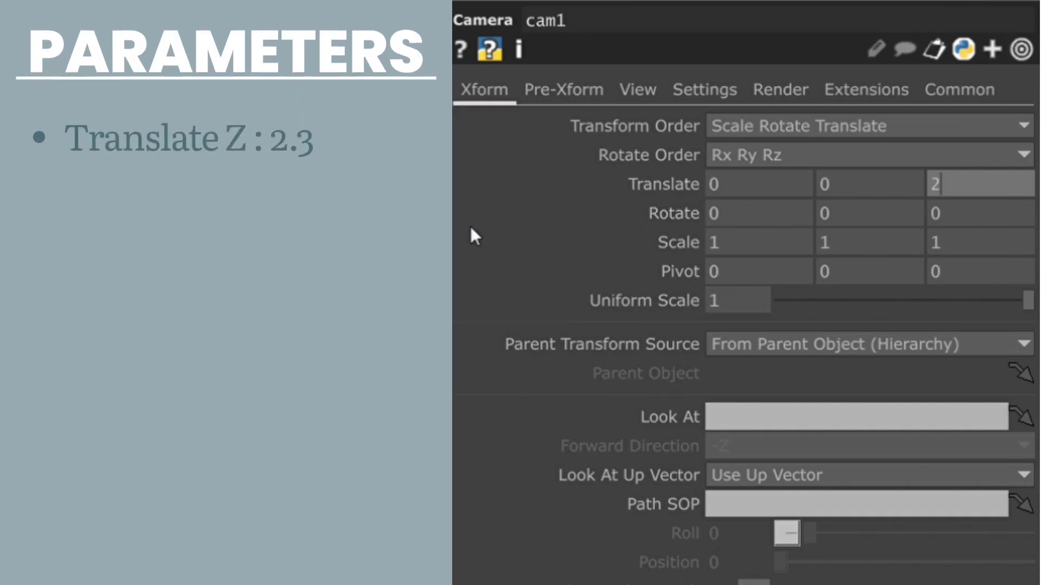
{"action": "type", "text": ".3"}
{"action": "key", "text": "Return"}
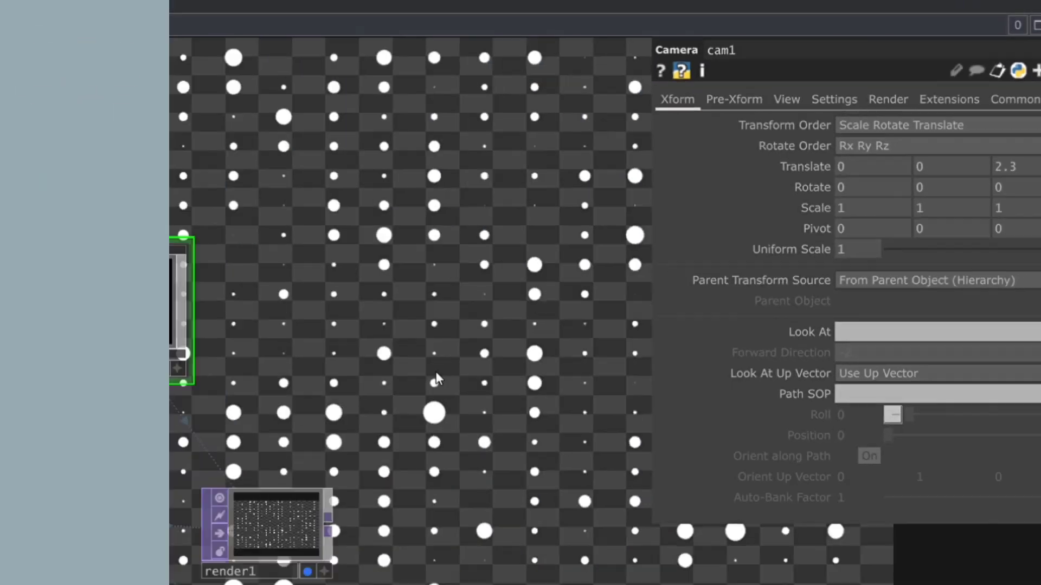
{"action": "key", "text": "space"}
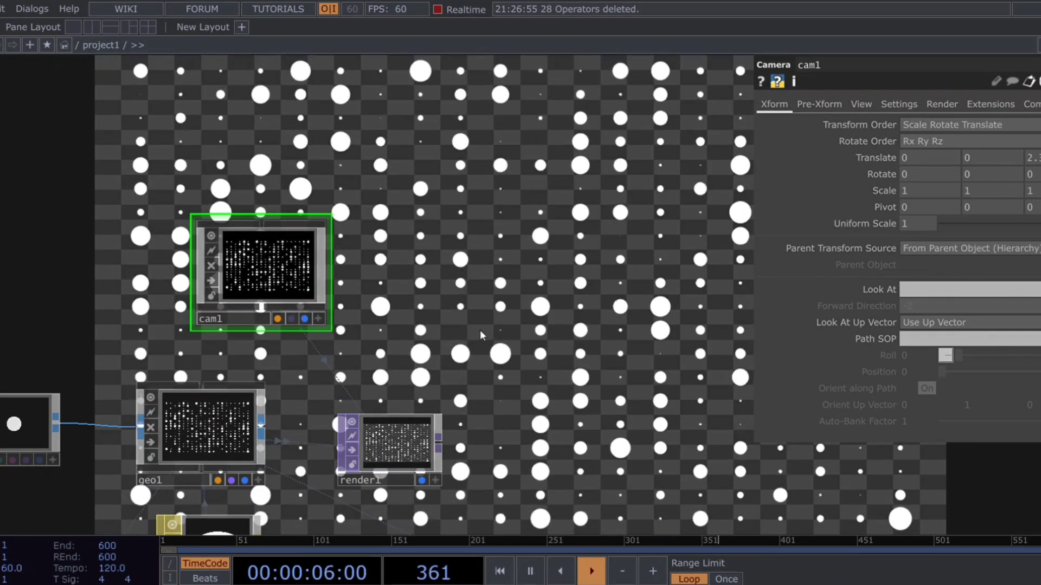
{"action": "key", "text": "space"}
Step: Add a Noise TOP to the network just below render1
{"action": "scroll", "coordinate": [481, 335], "scroll_direction": "down", "scroll_amount": 6}
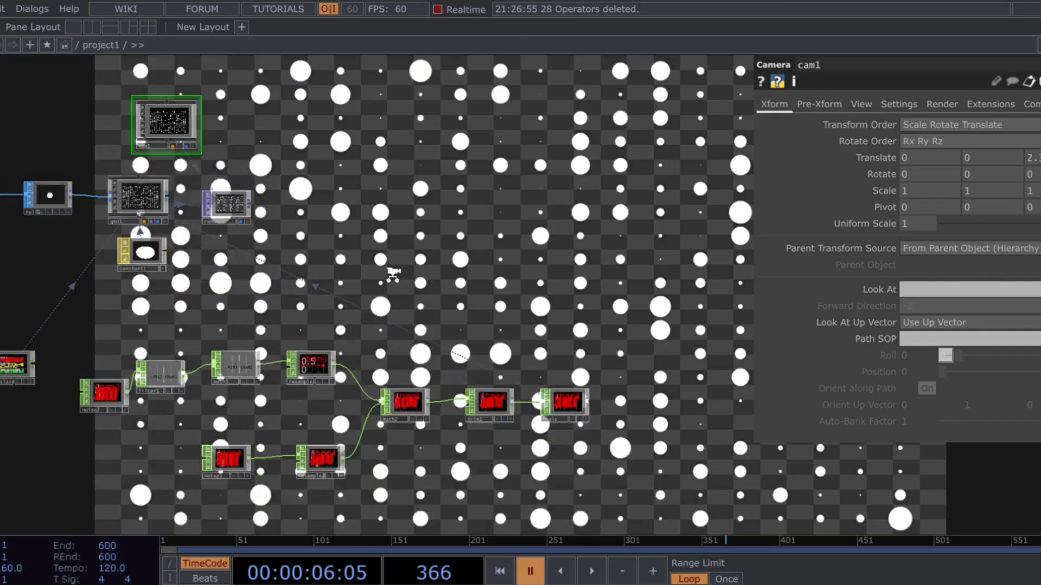
{"action": "scroll", "coordinate": [393, 275], "scroll_direction": "down", "scroll_amount": 2}
{"action": "scroll", "coordinate": [383, 427], "scroll_direction": "up", "scroll_amount": 5}
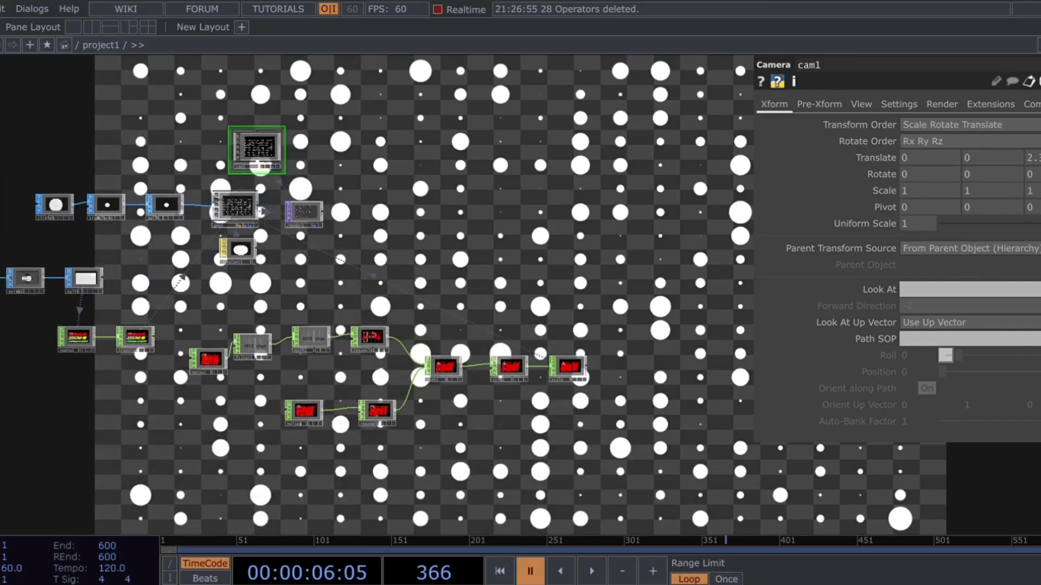
{"action": "middle_click_drag", "start_coordinate": [334, 243], "coordinate": [325, 211]}
{"action": "left_click_drag", "start_coordinate": [380, 333], "coordinate": [434, 531]}
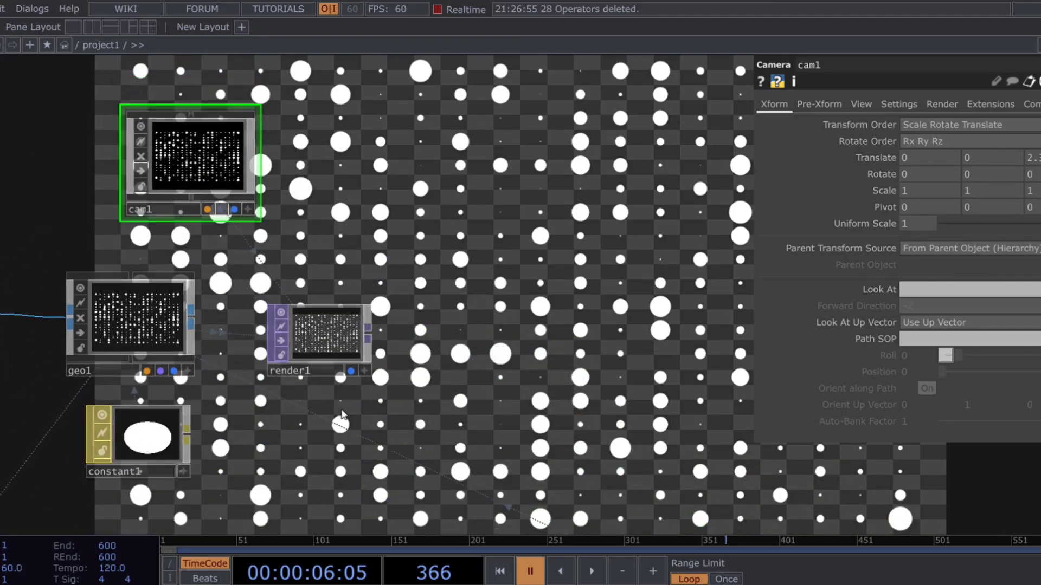
{"action": "key", "text": "ctrl+v"}
{"action": "left_click", "coordinate": [319, 460]}
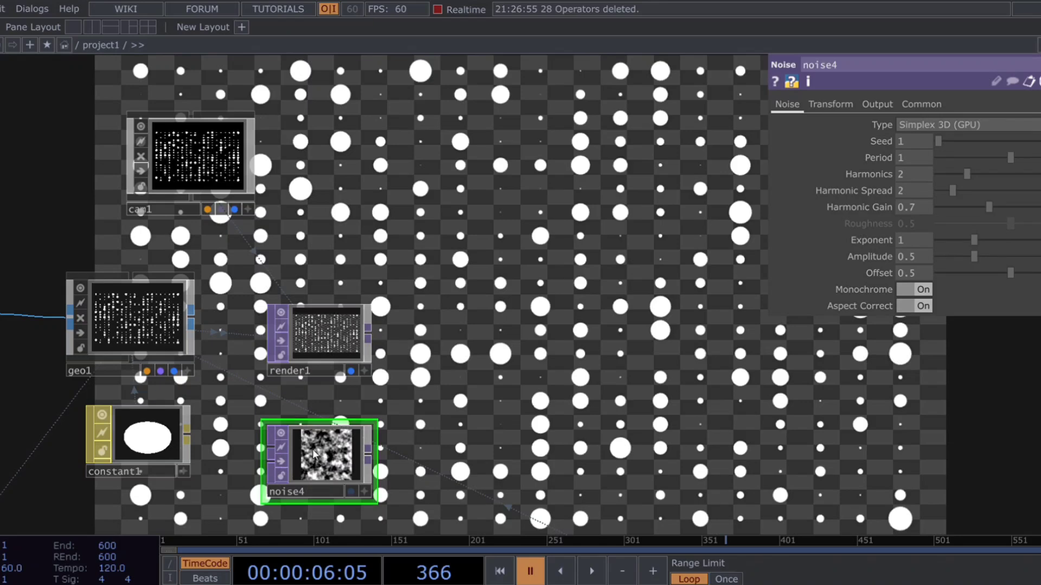
{"action": "scroll", "coordinate": [352, 491], "scroll_direction": "up", "scroll_amount": 5}
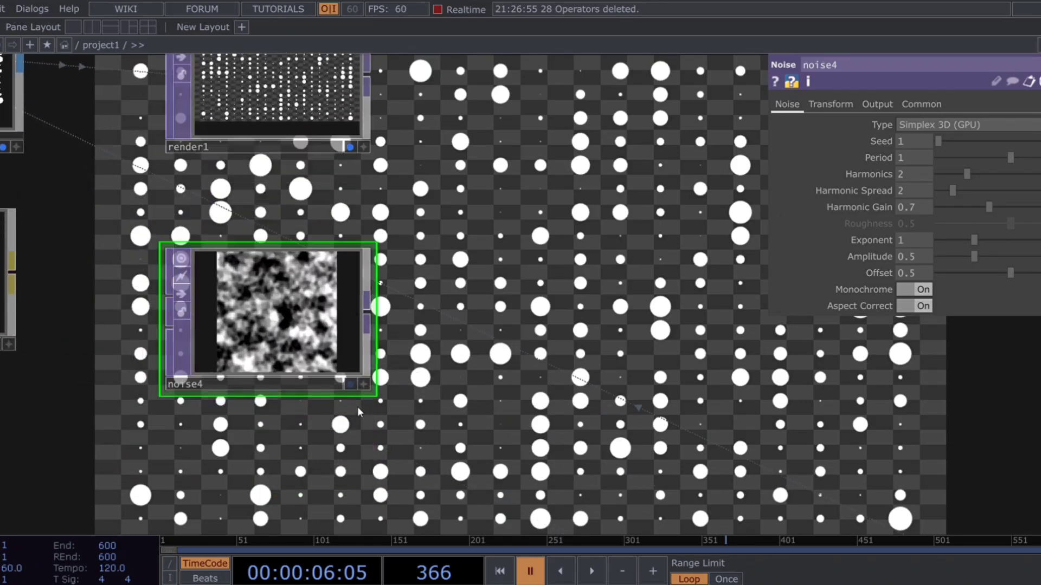
Step: Set noise4's Period to 2, Exponent to 0 and Amplitude to 0.42, and turn Monochrome off
{"action": "left_click_drag", "start_coordinate": [455, 405], "coordinate": [512, 428]}
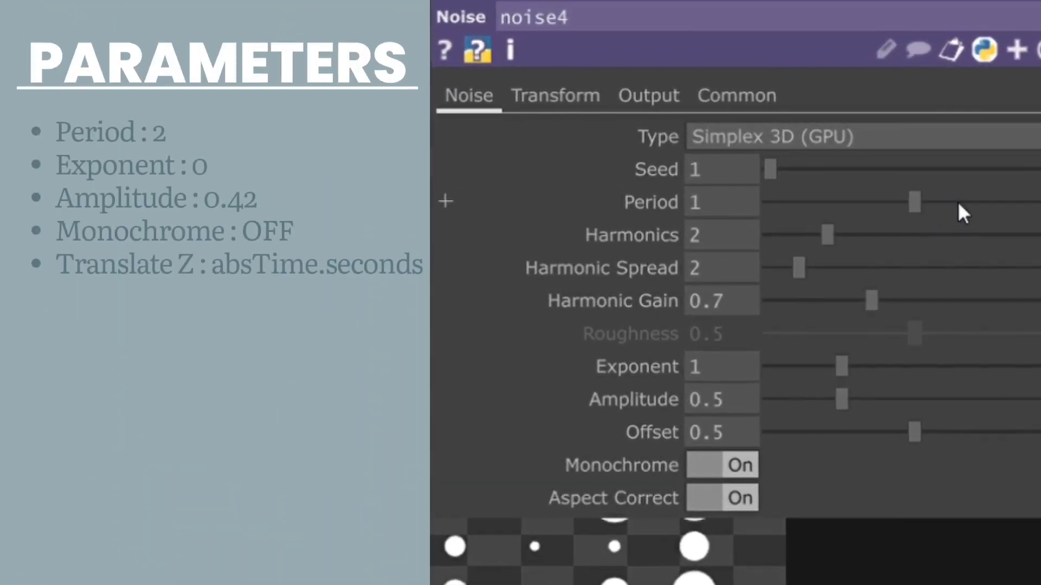
{"action": "left_click_drag", "start_coordinate": [1031, 157], "coordinate": [1040, 157]}
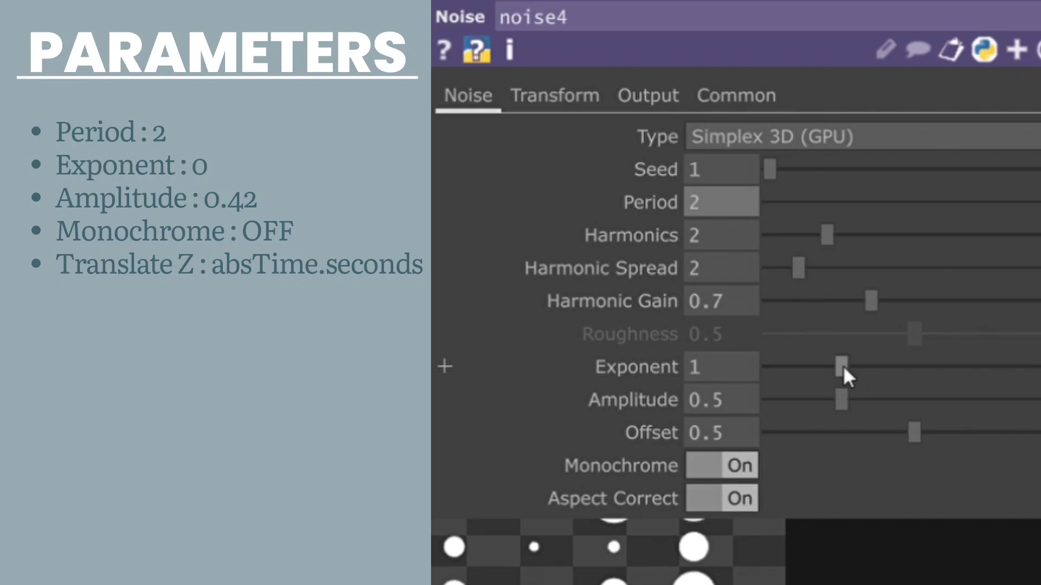
{"action": "left_click_drag", "start_coordinate": [841, 366], "coordinate": [673, 372]}
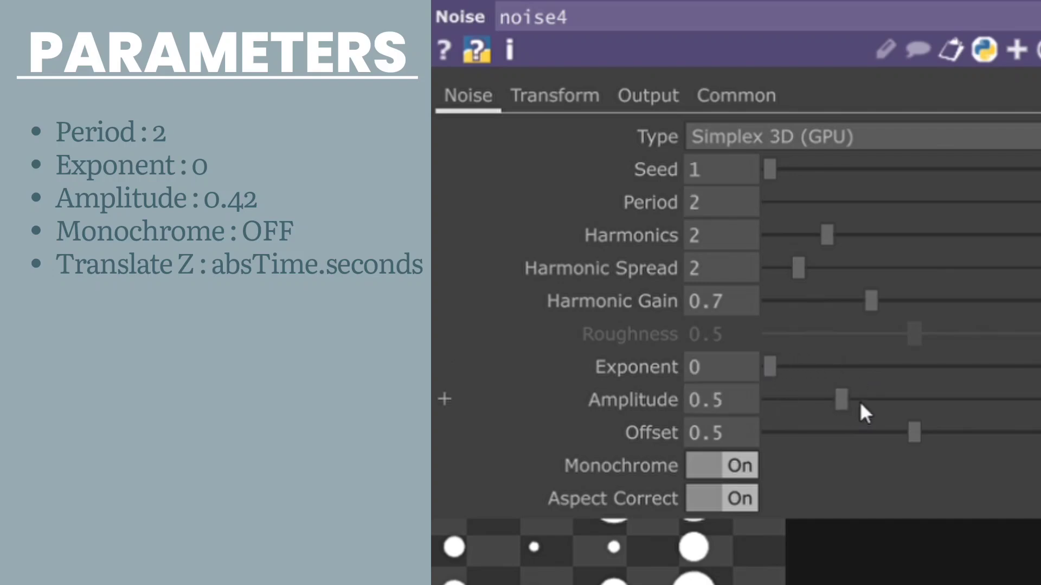
{"action": "left_click_drag", "start_coordinate": [862, 406], "coordinate": [829, 408]}
{"action": "left_click", "coordinate": [717, 465]}
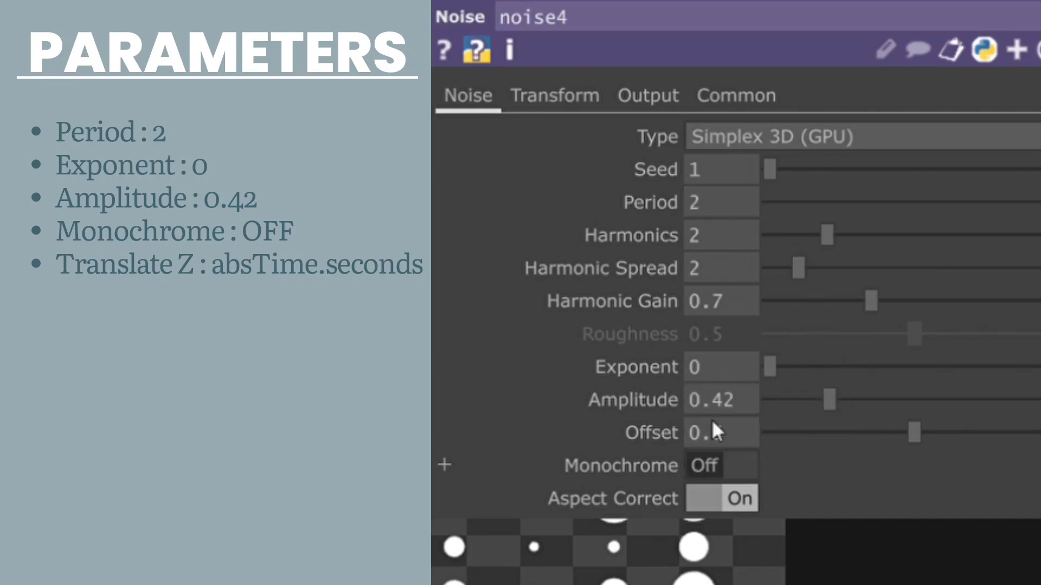
Step: Animate noise4's Translate Z with an absTime.seconds expression
{"action": "left_click", "coordinate": [553, 97]}
{"action": "left_click", "coordinate": [950, 203]}
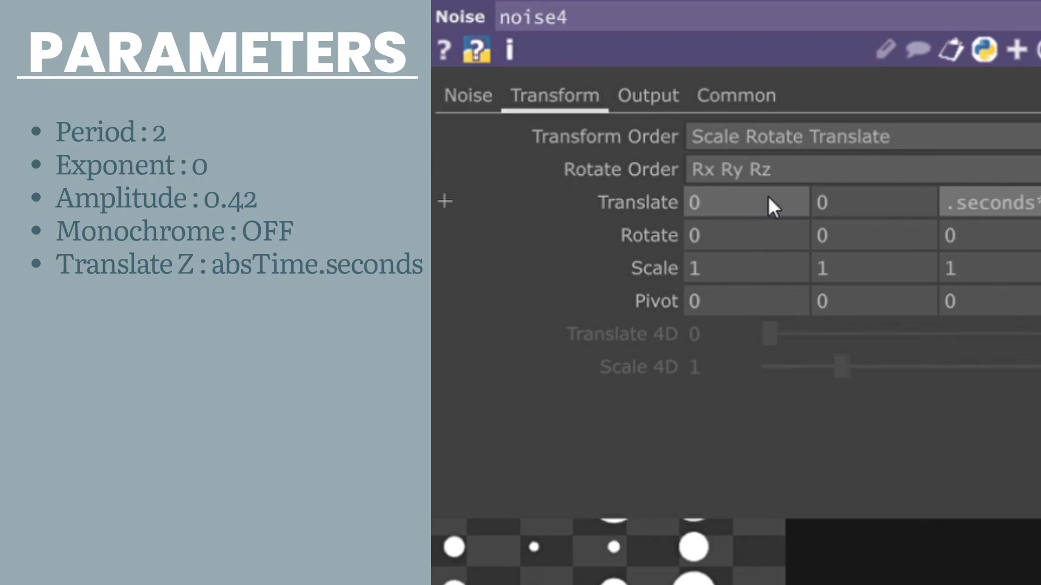
{"action": "key", "text": "Return"}
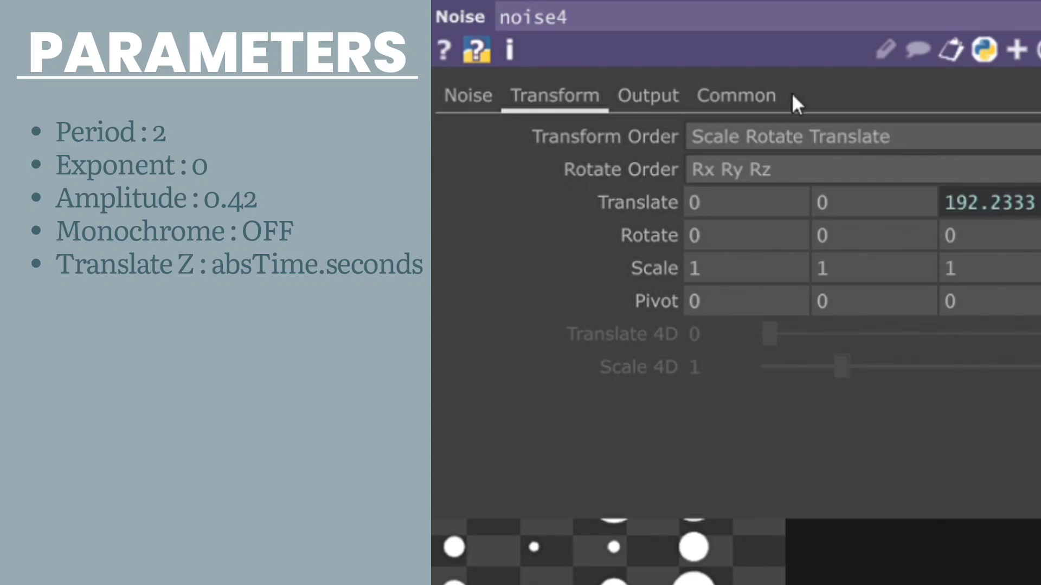
Step: Set noise4's output resolution to 1280 by 720
{"action": "left_click", "coordinate": [745, 96]}
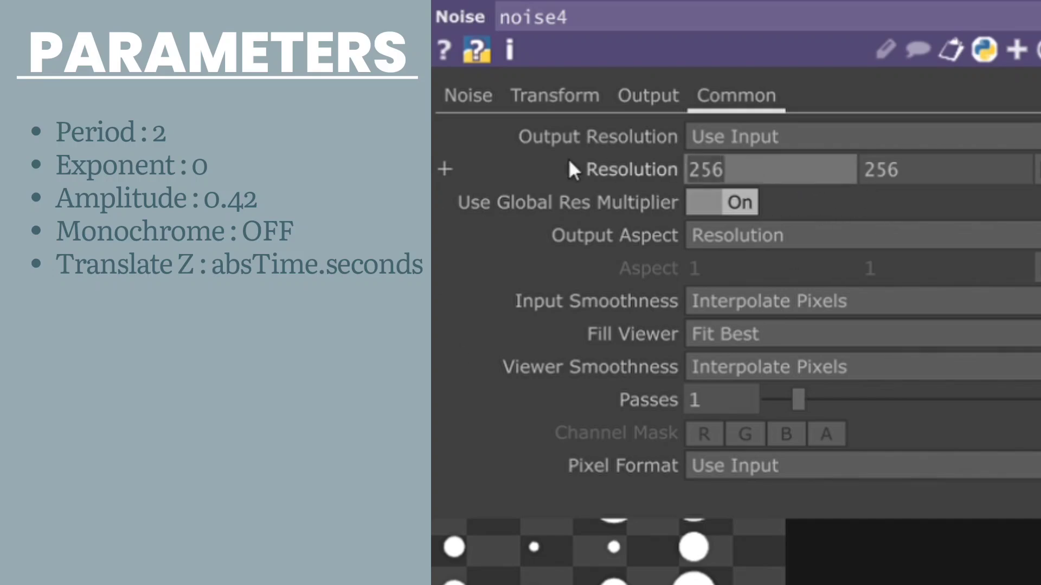
{"action": "type", "text": "1280"}
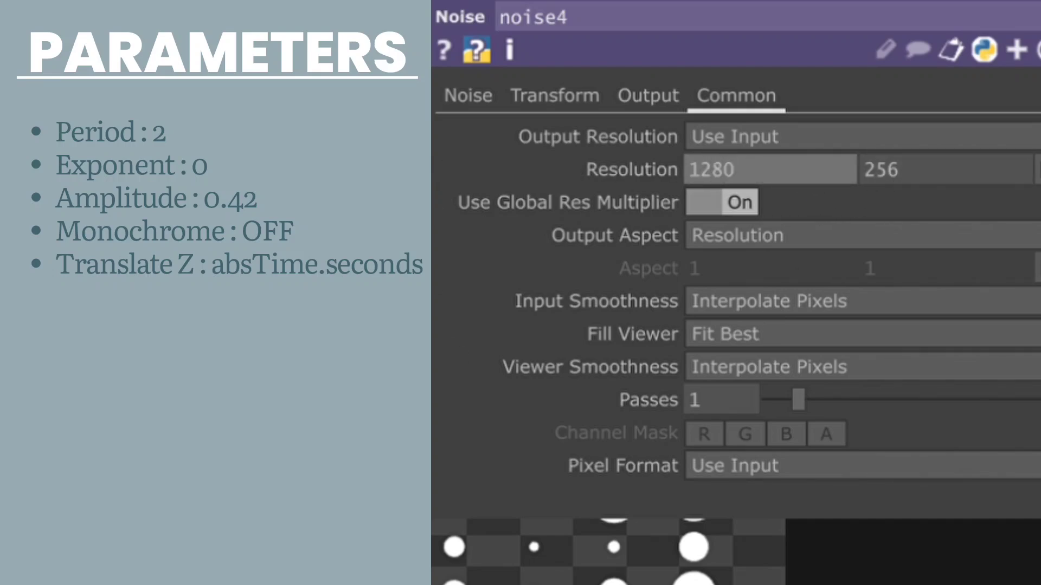
{"action": "key", "text": "Tab"}
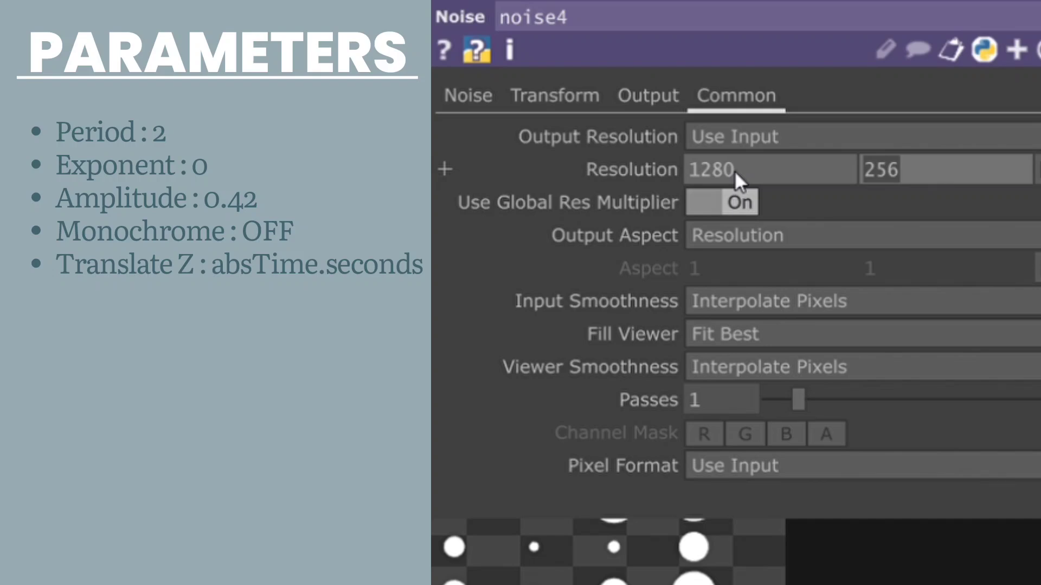
{"action": "type", "text": "720"}
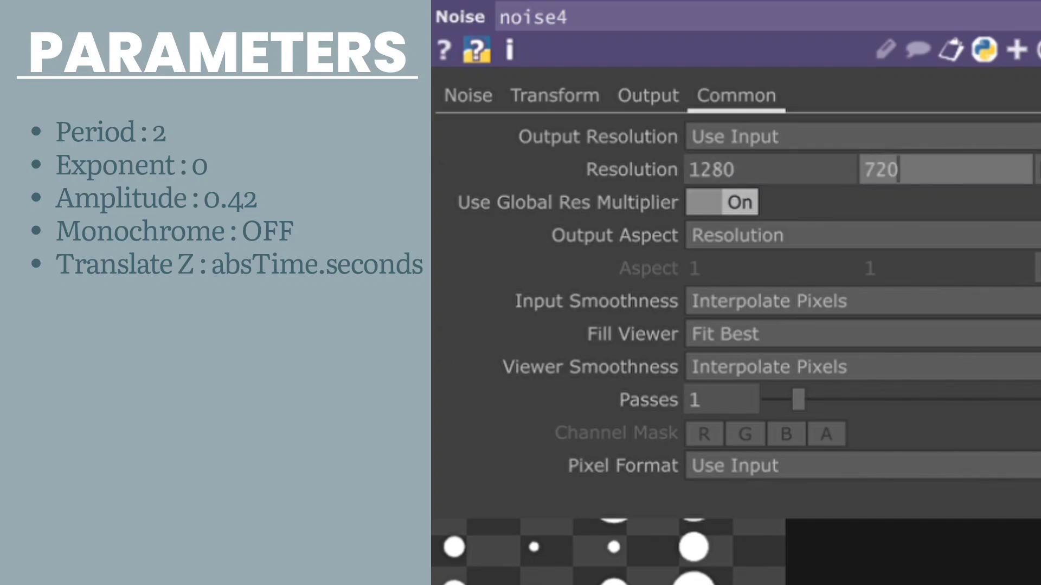
{"action": "key", "text": "Return"}
Step: Set both Input Smoothness and Viewer Smoothness of noise4 to Nearest Pixel
{"action": "left_click", "coordinate": [811, 304]}
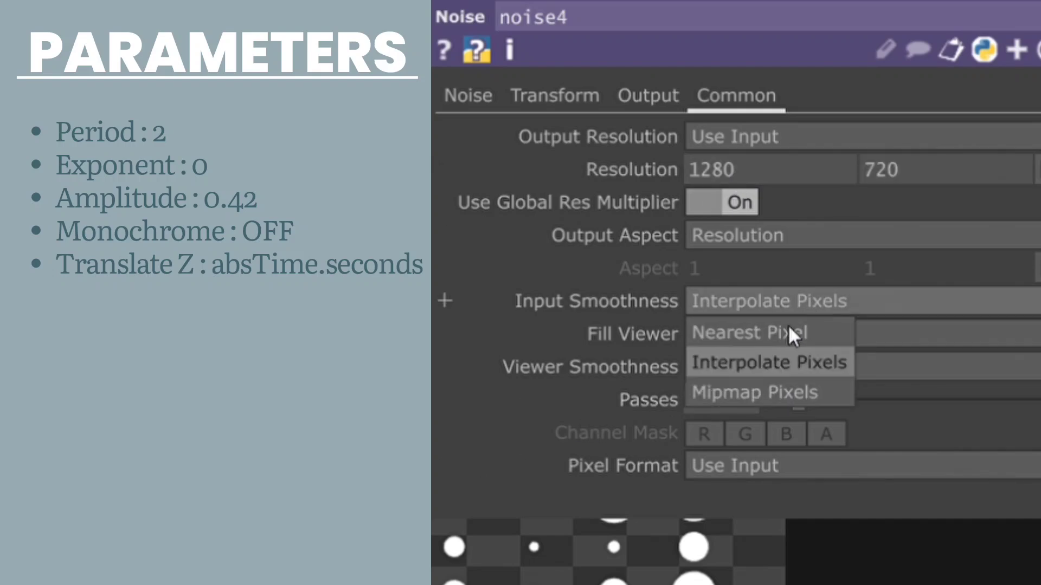
{"action": "left_click", "coordinate": [788, 328]}
{"action": "left_click", "coordinate": [777, 360]}
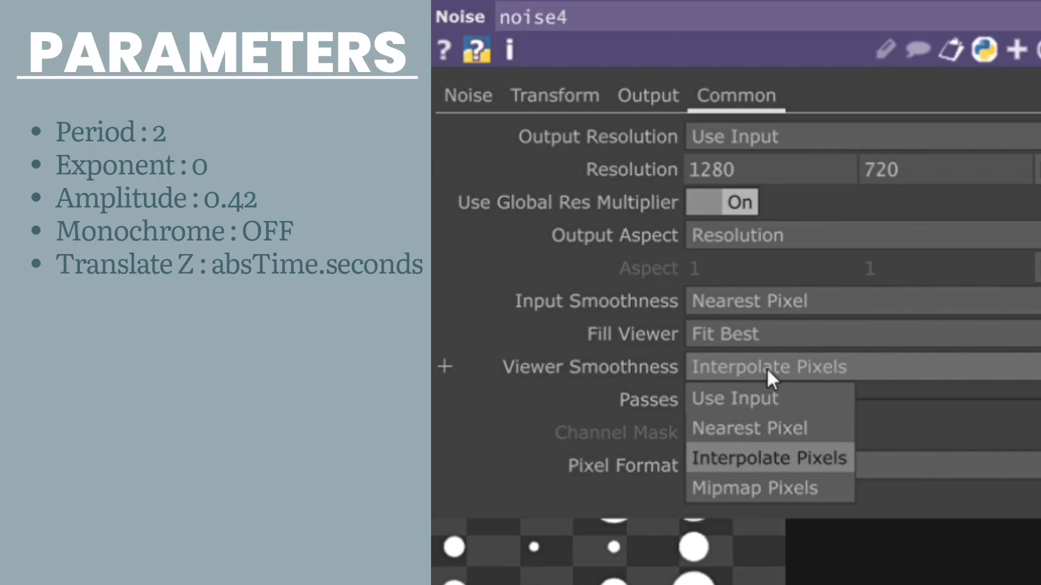
{"action": "left_click", "coordinate": [753, 428]}
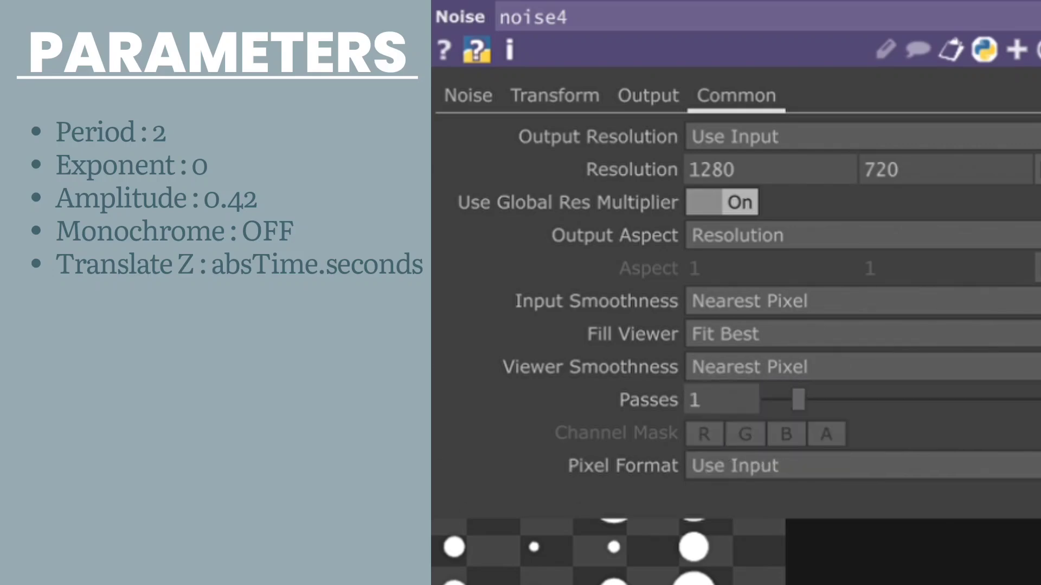
Step: Set noise4's Pixel Format to 32-bit float (RGBA)
{"action": "left_click", "coordinate": [730, 465]}
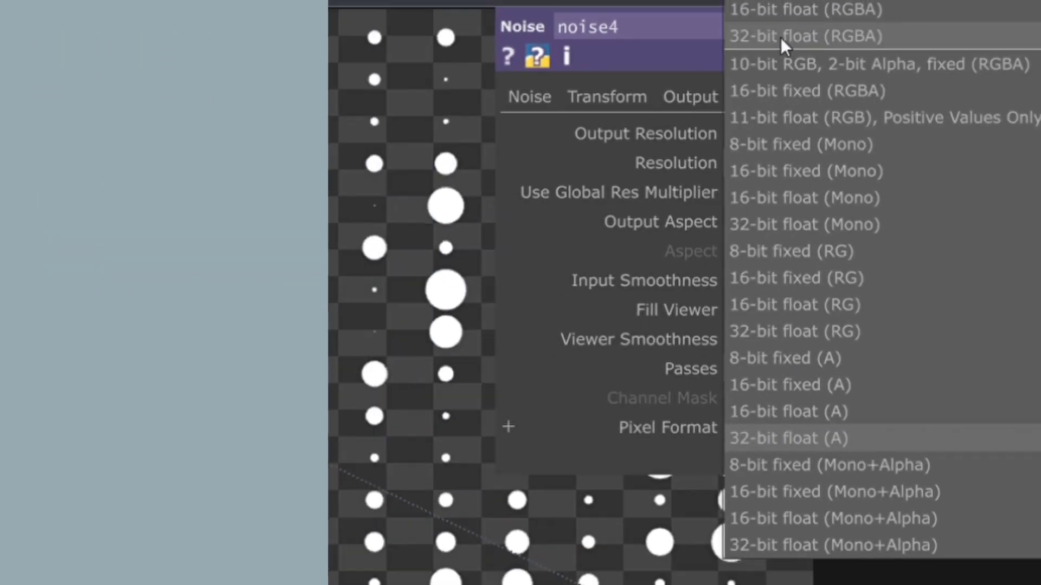
{"action": "left_click", "coordinate": [789, 41]}
{"action": "scroll", "coordinate": [637, 293], "scroll_direction": "down", "scroll_amount": 6}
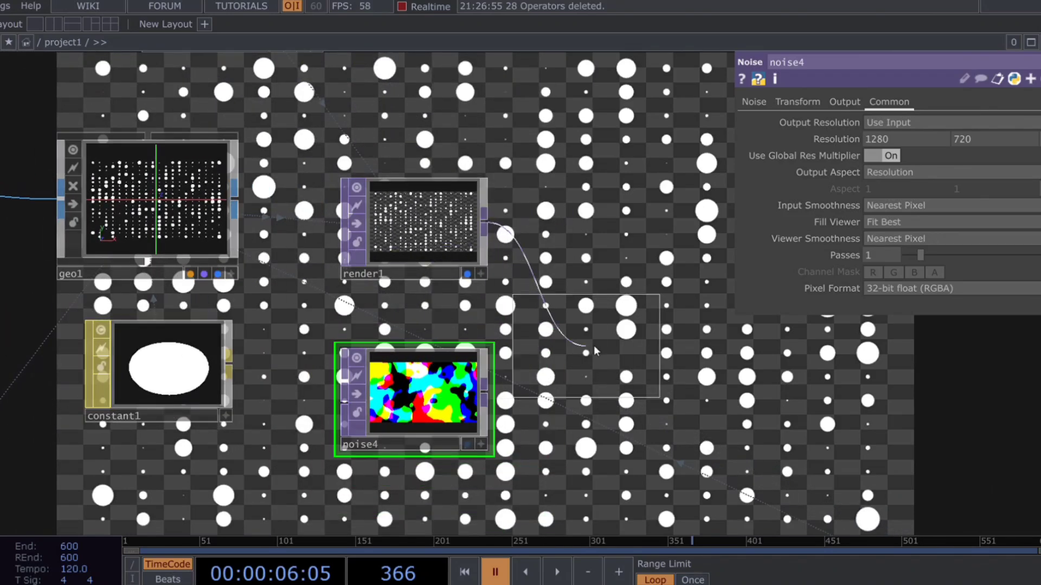
Step: Add a Composite TOP that multiplies render1 with noise4 as its two inputs
{"action": "left_click", "coordinate": [612, 345]}
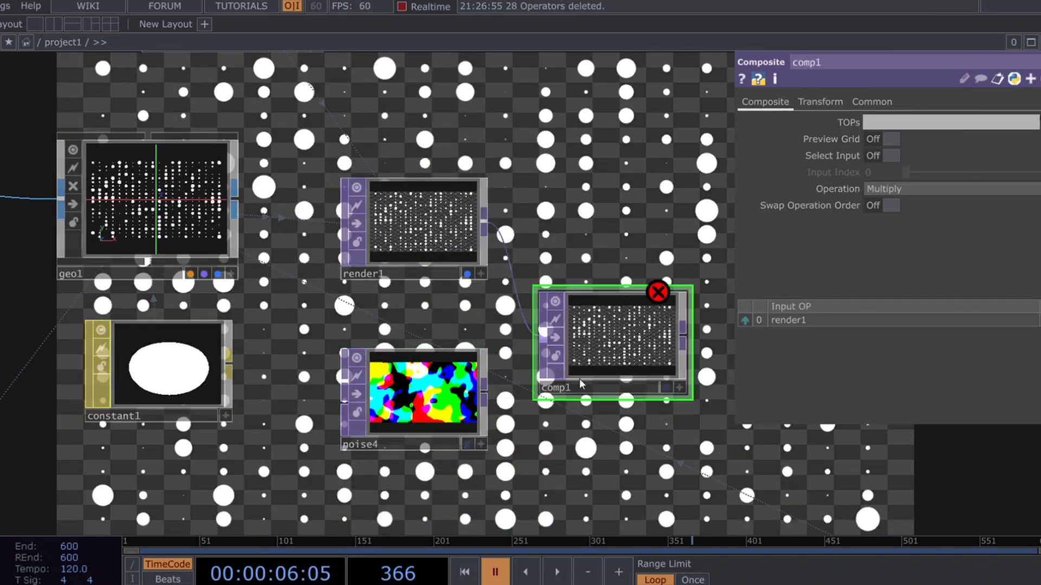
{"action": "left_click_drag", "start_coordinate": [489, 399], "coordinate": [553, 366]}
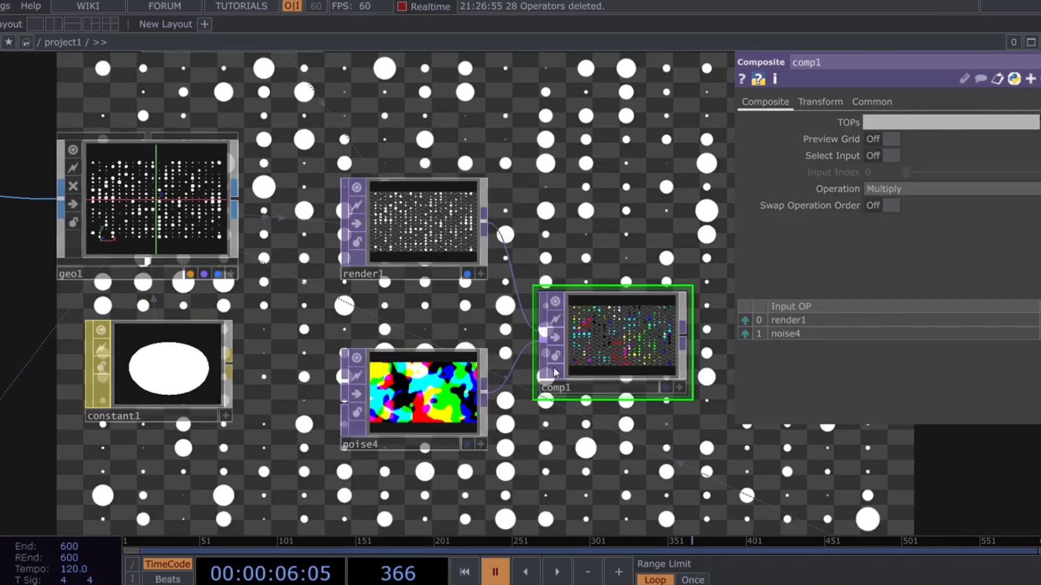
{"action": "scroll", "coordinate": [612, 363], "scroll_direction": "up", "scroll_amount": 3}
{"action": "scroll", "coordinate": [622, 369], "scroll_direction": "up", "scroll_amount": 2}
{"action": "left_click_drag", "start_coordinate": [723, 453], "coordinate": [487, 441]}
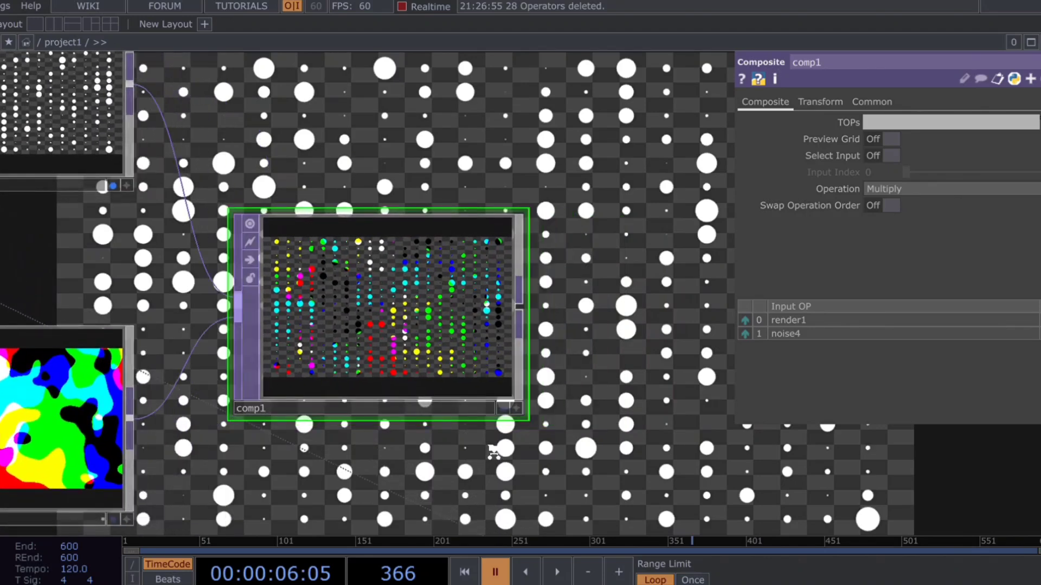
{"action": "scroll", "coordinate": [488, 444], "scroll_direction": "down", "scroll_amount": 2}
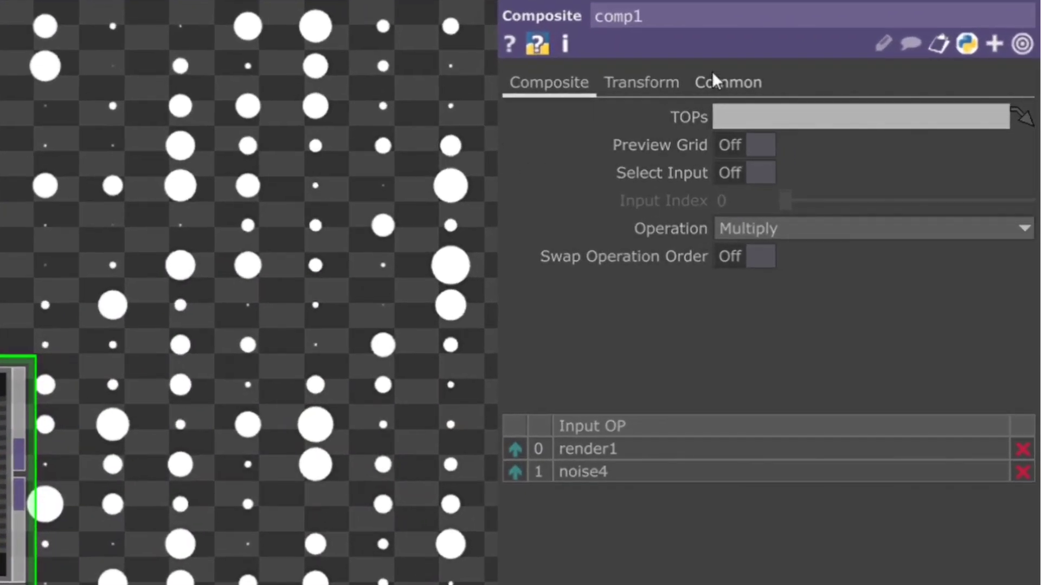
Step: Set comp1's Input Smoothness and Viewer Smoothness to Nearest Pixel and its Pixel Format to 32-bit float (RGBA)
{"action": "left_click", "coordinate": [864, 98]}
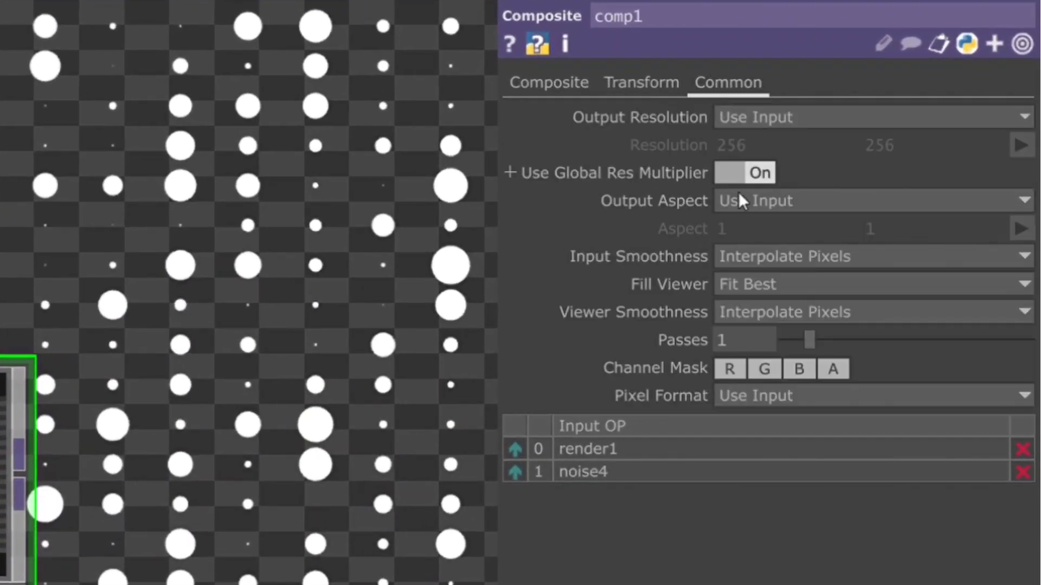
{"action": "left_click", "coordinate": [747, 265]}
{"action": "left_click", "coordinate": [747, 283]}
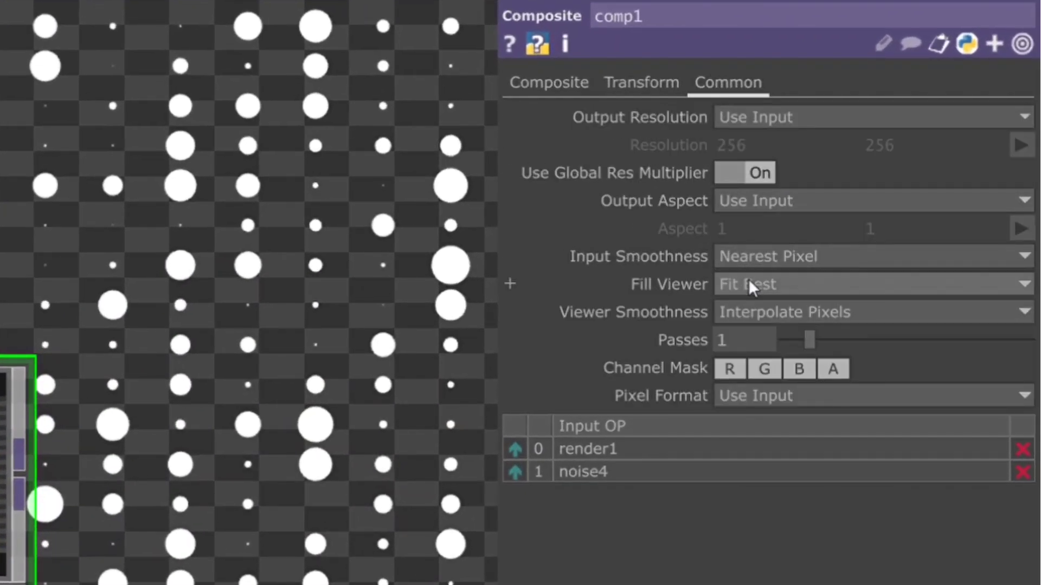
{"action": "left_click", "coordinate": [751, 310]}
{"action": "left_click", "coordinate": [753, 362]}
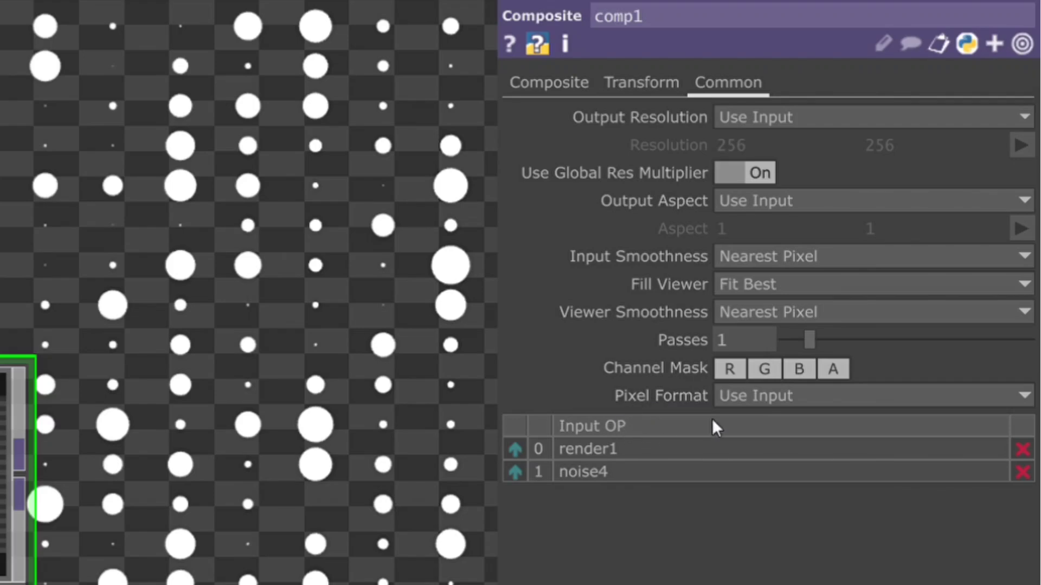
{"action": "left_click", "coordinate": [733, 396]}
{"action": "left_click", "coordinate": [770, 25]}
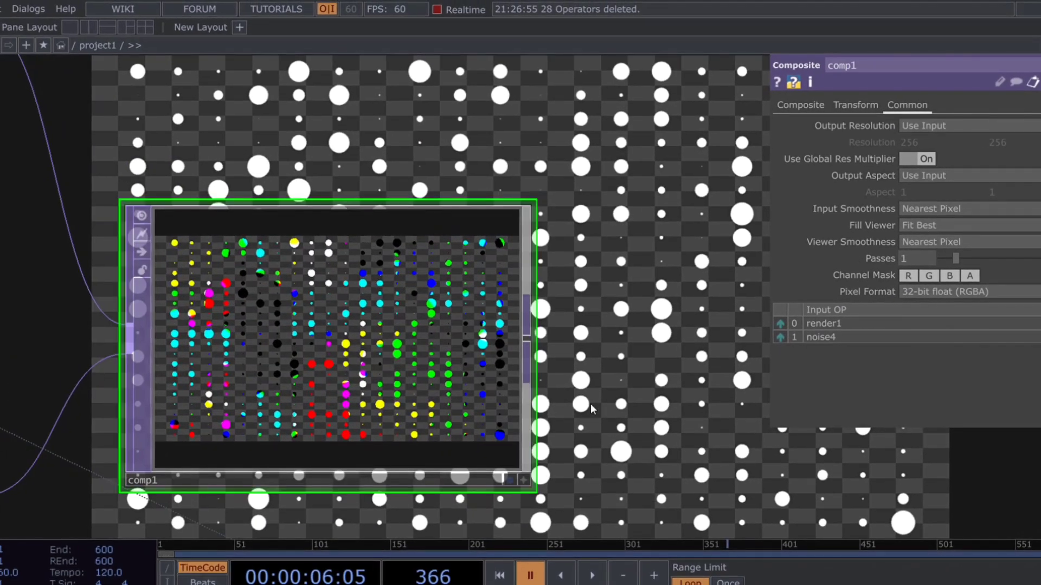
Step: Add an Edge TOP after comp1 with Strength 10 and a black Edge Color (0, 0, 0, 1)
{"action": "scroll", "coordinate": [418, 383], "scroll_direction": "down", "scroll_amount": 5}
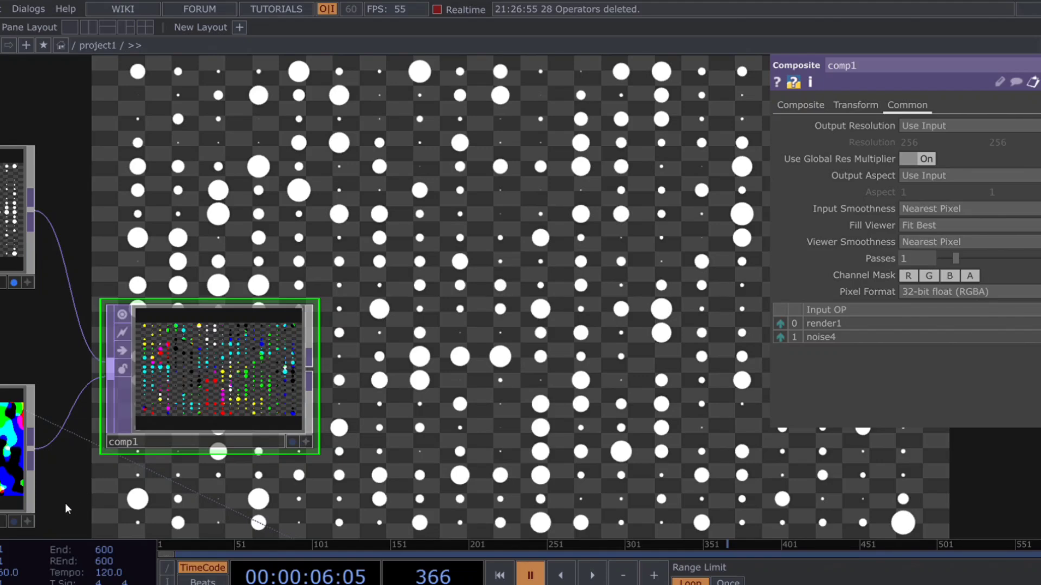
{"action": "left_click", "coordinate": [415, 233]}
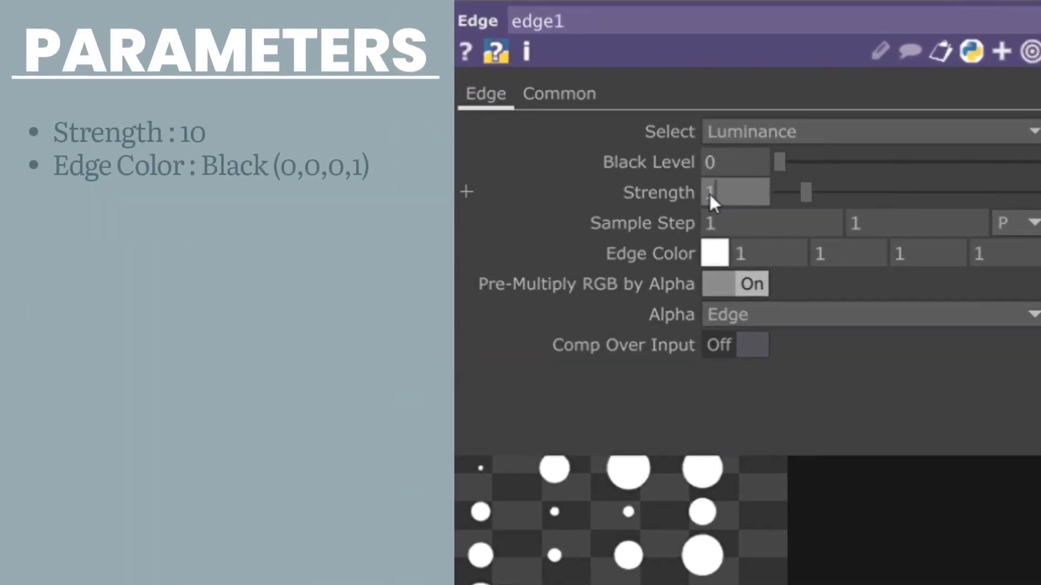
{"action": "left_click", "coordinate": [850, 168]}
{"action": "type", "text": "10"}
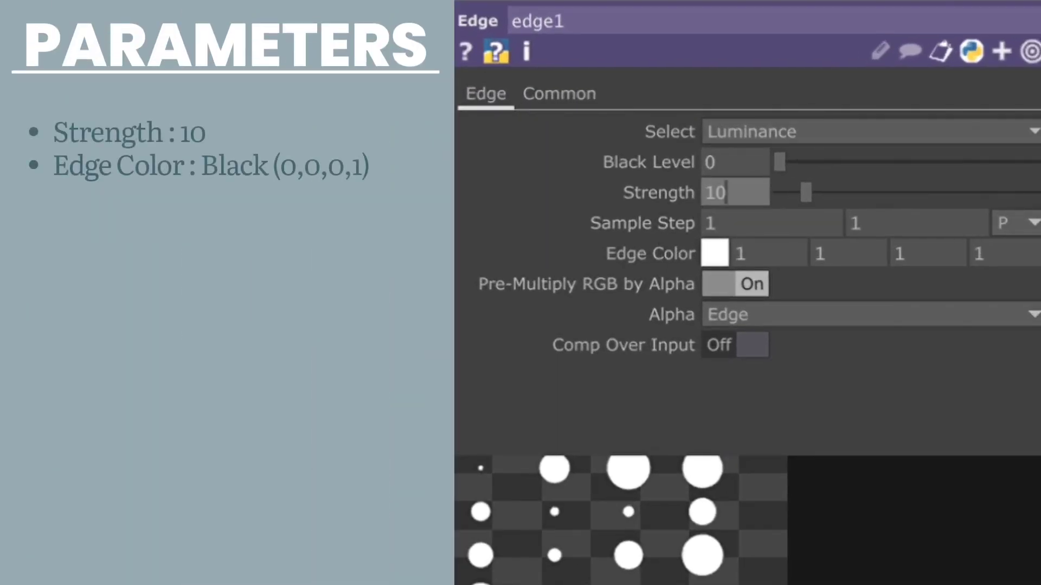
{"action": "key", "text": "Return"}
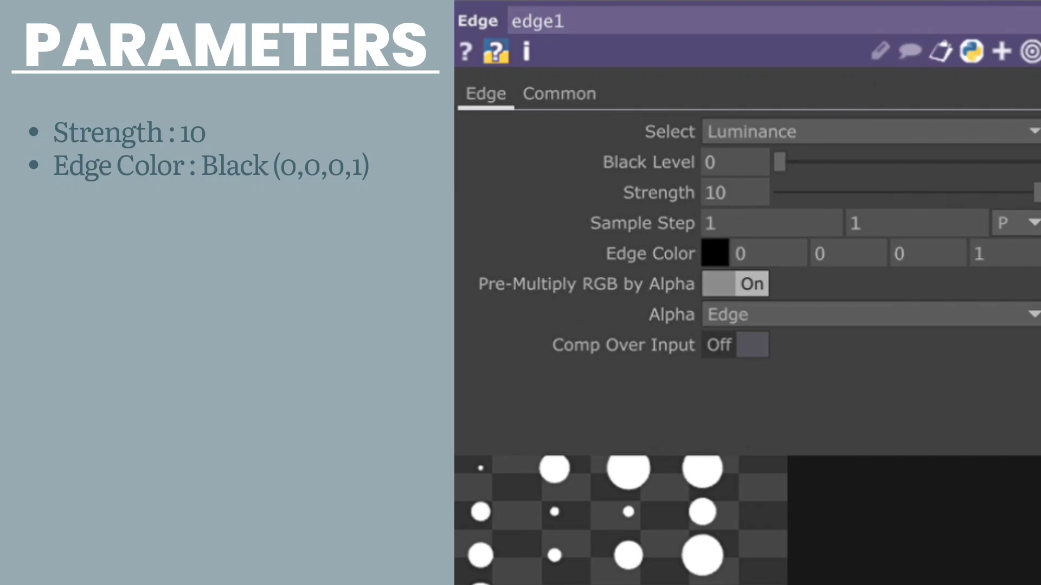
Step: Set both Input Smoothness and Viewer Smoothness of edge1 to Nearest Pixel
{"action": "left_click", "coordinate": [542, 91]}
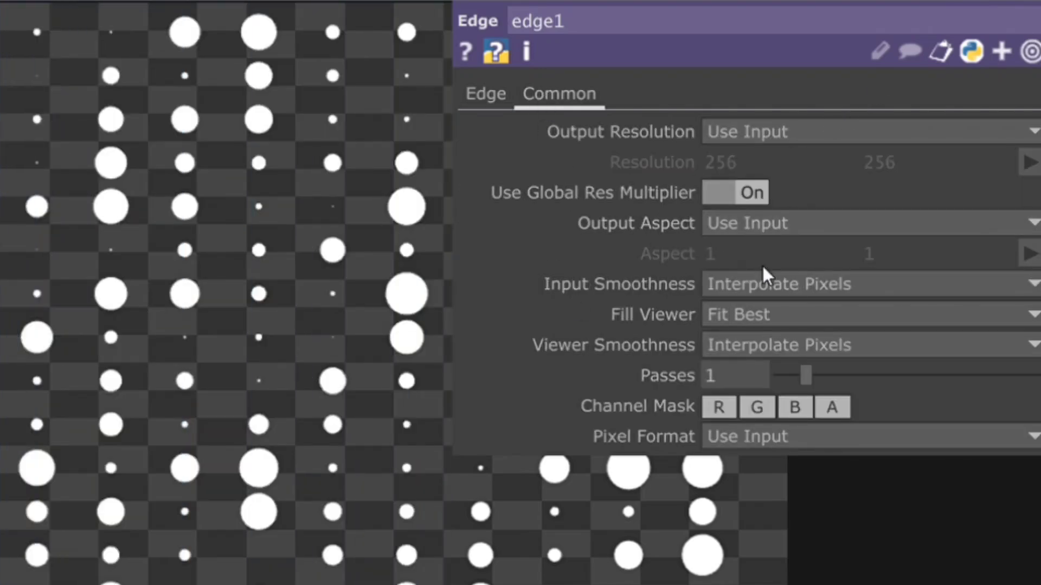
{"action": "left_click", "coordinate": [767, 281]}
{"action": "left_click", "coordinate": [768, 314]}
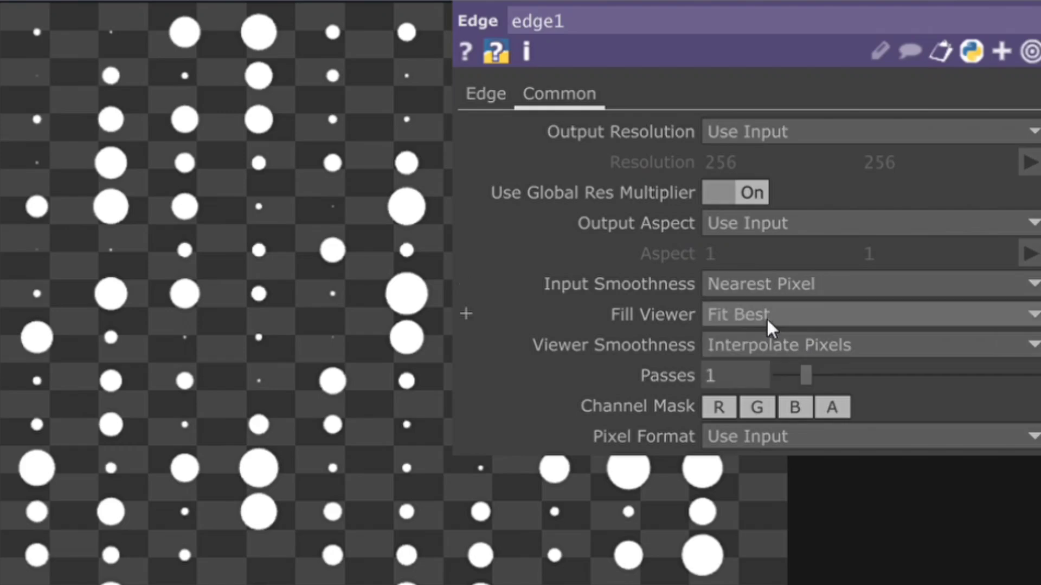
{"action": "left_click", "coordinate": [766, 345]}
{"action": "left_click", "coordinate": [759, 402]}
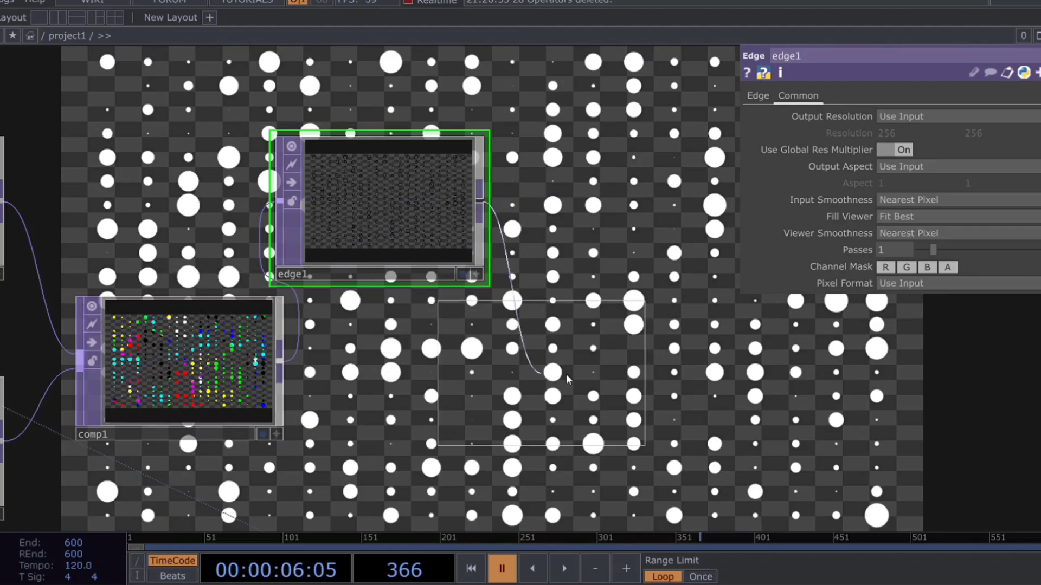
Step: Add a second Composite TOP that combines edge1 and comp1 using the Over operation
{"action": "left_click", "coordinate": [576, 374]}
{"action": "left_click_drag", "start_coordinate": [283, 371], "coordinate": [474, 368]}
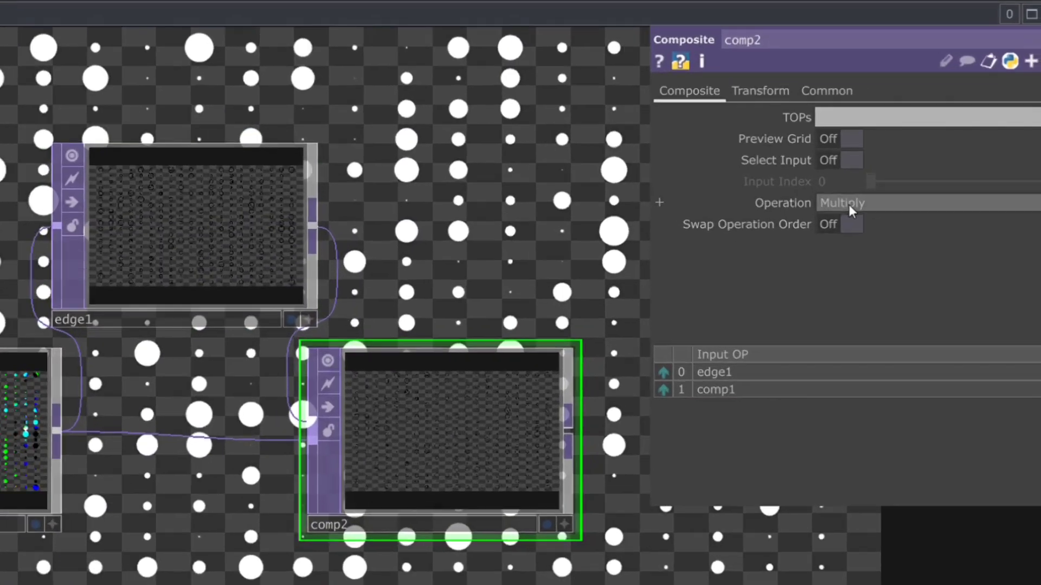
{"action": "left_click", "coordinate": [848, 203]}
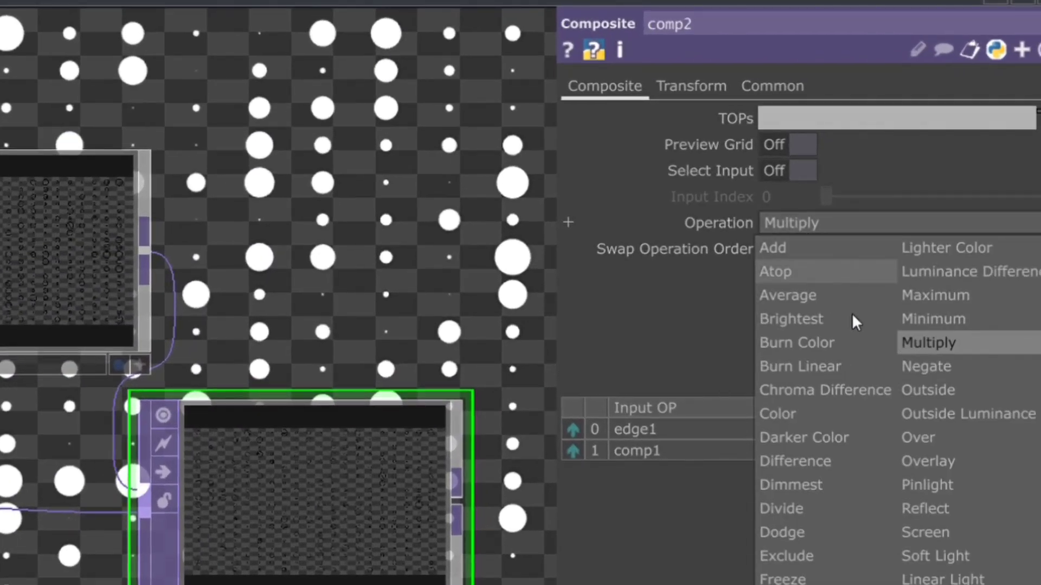
{"action": "left_click", "coordinate": [916, 435]}
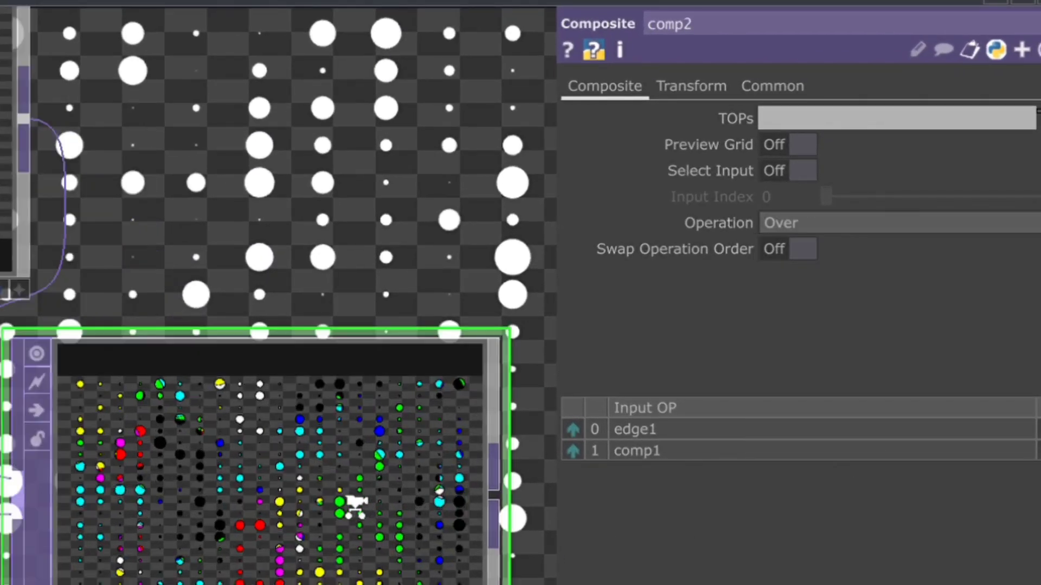
{"action": "scroll", "coordinate": [355, 507], "scroll_direction": "up", "scroll_amount": 7}
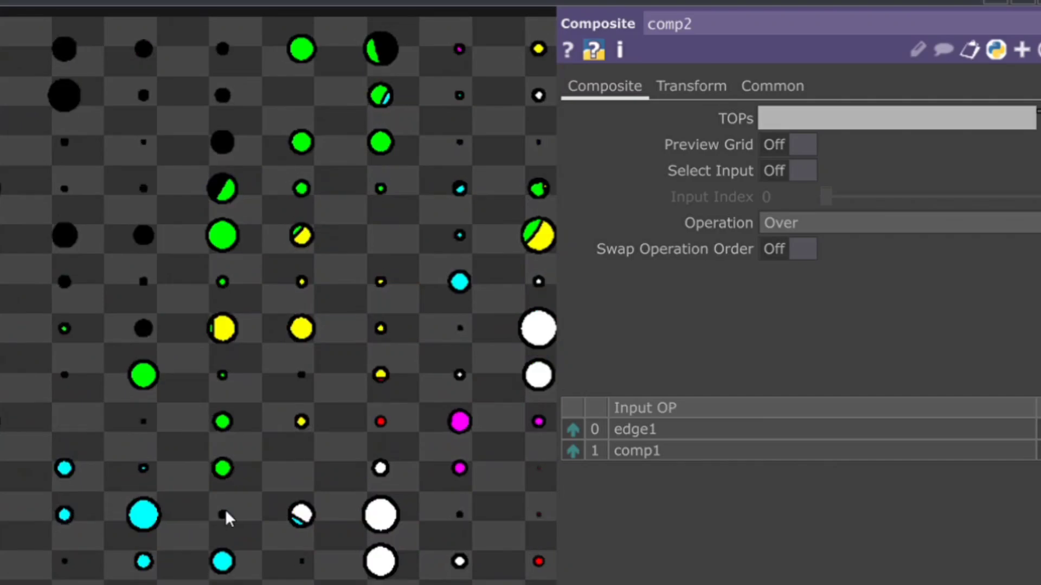
{"action": "scroll", "coordinate": [223, 511], "scroll_direction": "down", "scroll_amount": 6}
{"action": "scroll", "coordinate": [219, 510], "scroll_direction": "down", "scroll_amount": 4}
{"action": "left_click_drag", "start_coordinate": [552, 561], "coordinate": [496, 499]}
Step: Set both Input Smoothness and Viewer Smoothness of comp2 to Nearest Pixel
{"action": "left_click", "coordinate": [766, 94]}
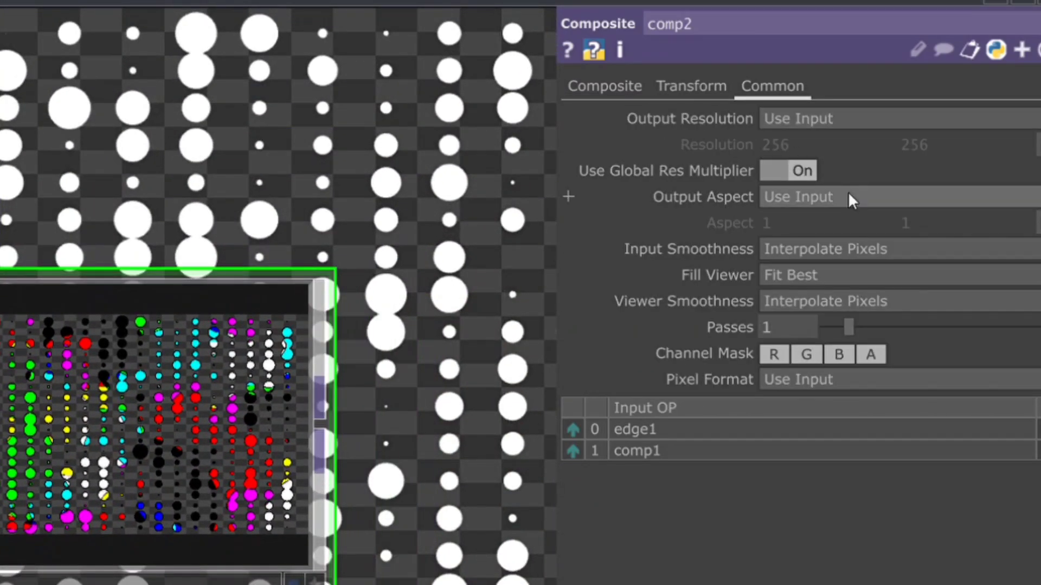
{"action": "left_click", "coordinate": [827, 250]}
{"action": "left_click", "coordinate": [794, 274]}
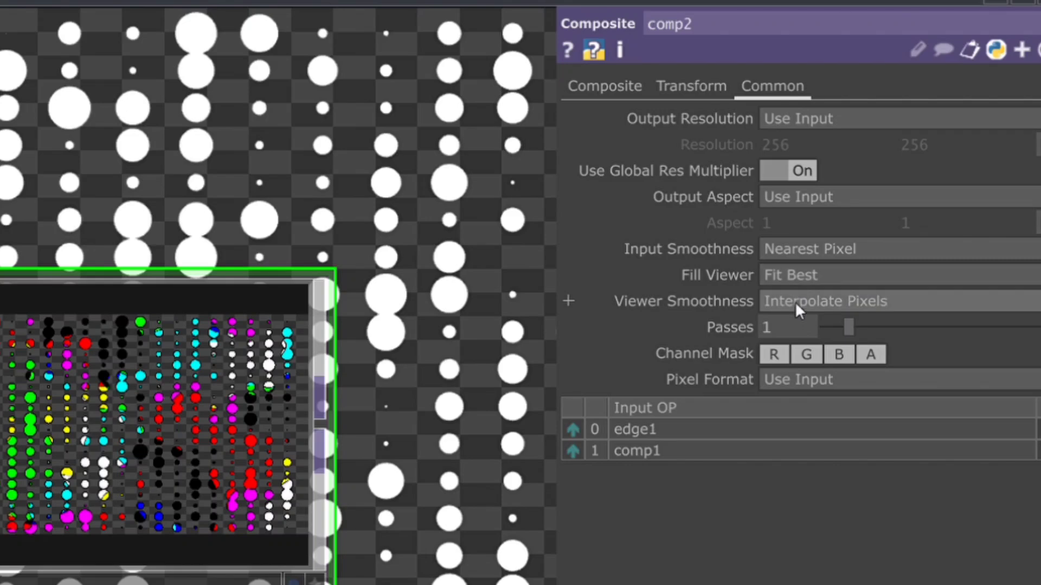
{"action": "left_click", "coordinate": [794, 301]}
{"action": "left_click", "coordinate": [792, 350]}
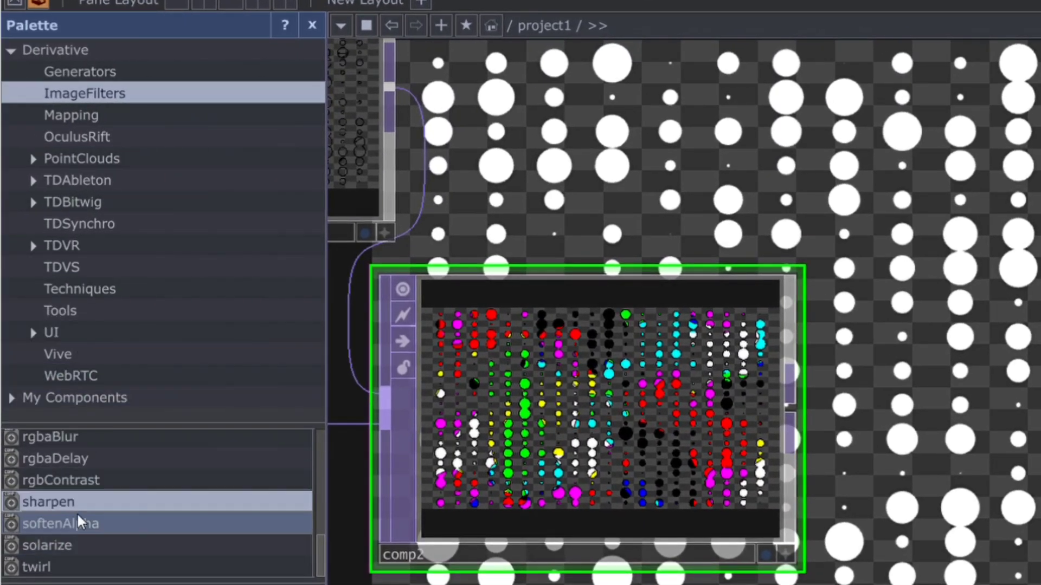
Step: Place the sharpen and rgbaDelay components from the ImageFilters palette into the network beside comp2
{"action": "left_click_drag", "start_coordinate": [70, 503], "coordinate": [744, 553]}
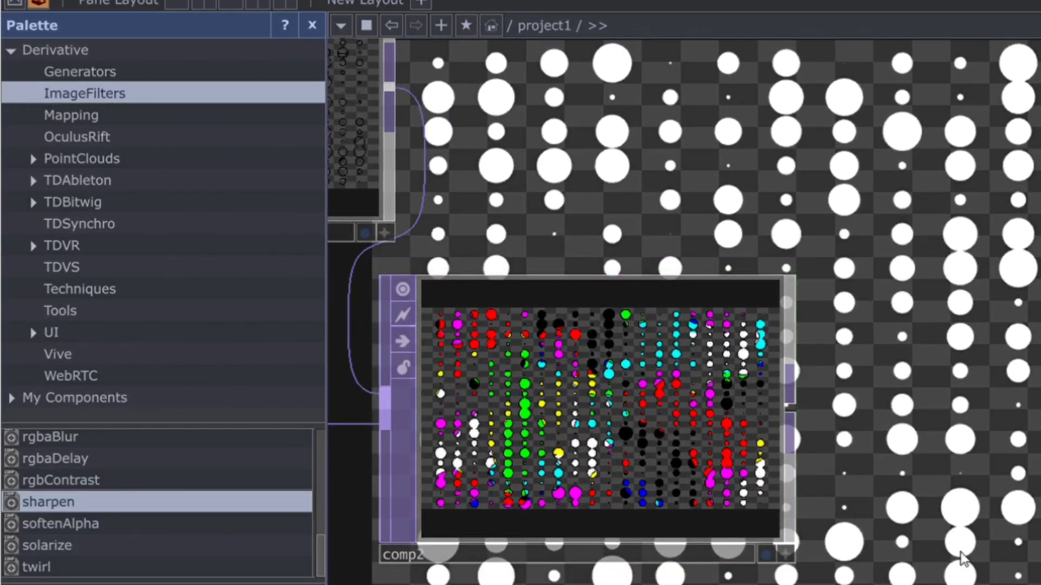
{"action": "left_click", "coordinate": [82, 459]}
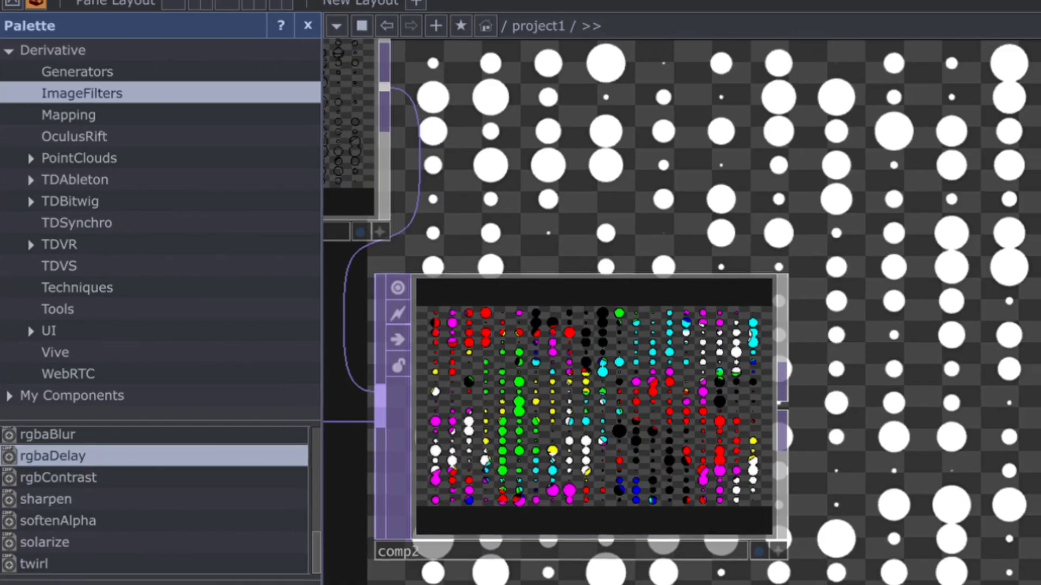
{"action": "left_click_drag", "start_coordinate": [81, 457], "coordinate": [993, 582]}
{"action": "left_click_drag", "start_coordinate": [861, 583], "coordinate": [428, 541]}
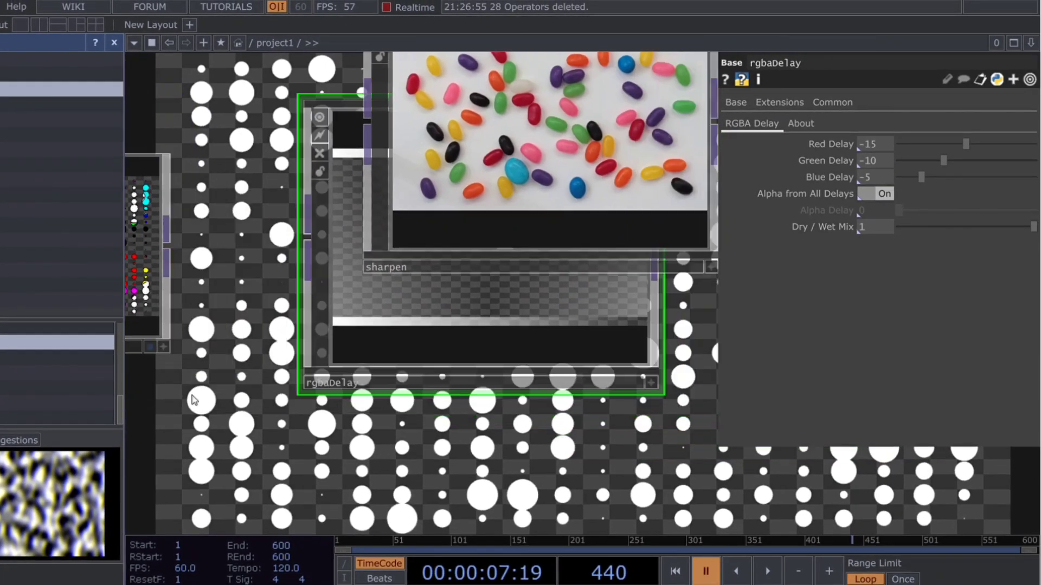
Step: Arrange the two filter components in a row and wire comp2 through sharpen into rgbaDelay
{"action": "scroll", "coordinate": [404, 541], "scroll_direction": "down", "scroll_amount": 5}
{"action": "left_click_drag", "start_coordinate": [295, 379], "coordinate": [483, 386]}
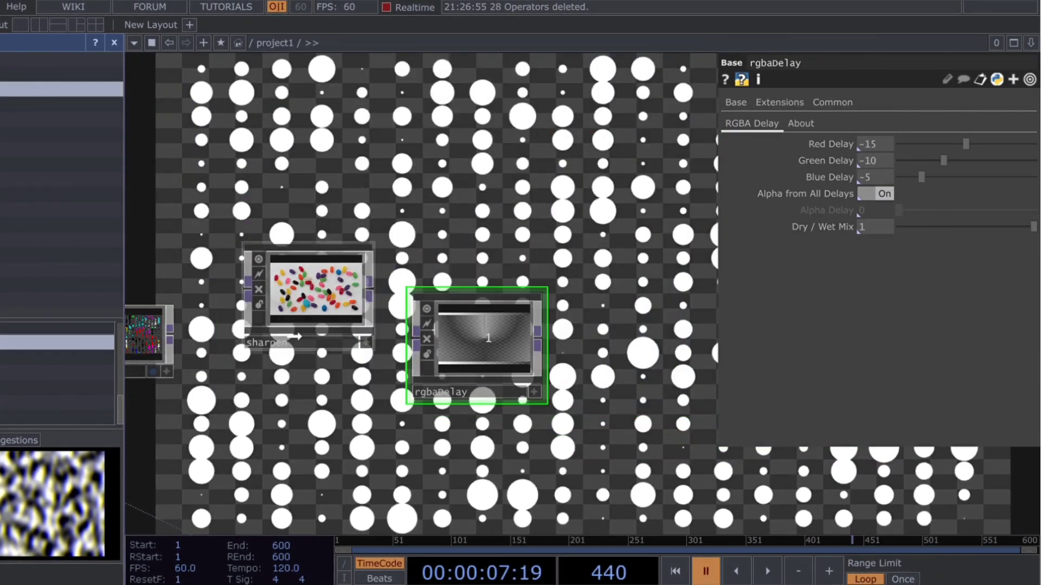
{"action": "left_click_drag", "start_coordinate": [325, 336], "coordinate": [312, 366]}
{"action": "left_click_drag", "start_coordinate": [220, 325], "coordinate": [413, 347]}
{"action": "scroll", "coordinate": [490, 352], "scroll_direction": "up", "scroll_amount": 5}
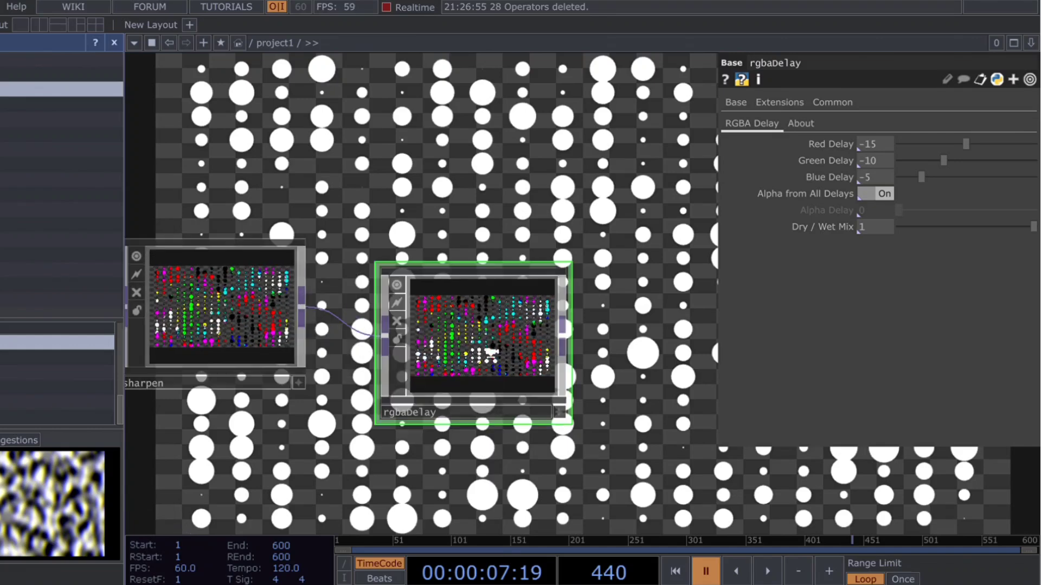
Step: Set the Sharpen Amount of the sharpen component to 1
{"action": "scroll", "coordinate": [496, 352], "scroll_direction": "down", "scroll_amount": 5}
{"action": "left_click_drag", "start_coordinate": [595, 360], "coordinate": [487, 324]}
{"action": "left_click_drag", "start_coordinate": [227, 376], "coordinate": [317, 387]}
{"action": "left_click", "coordinate": [281, 291]}
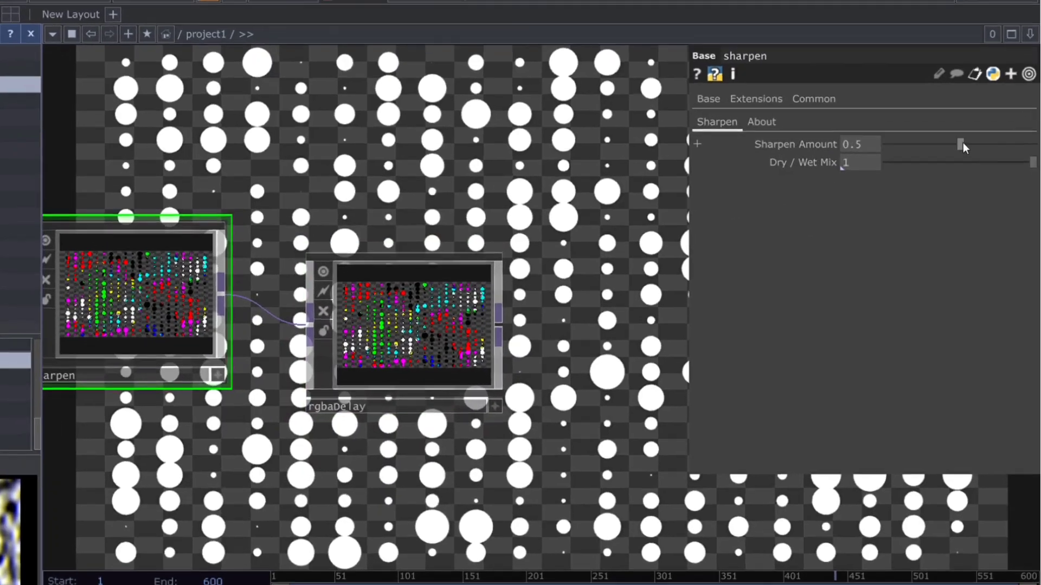
{"action": "left_click_drag", "start_coordinate": [964, 143], "coordinate": [1035, 144]}
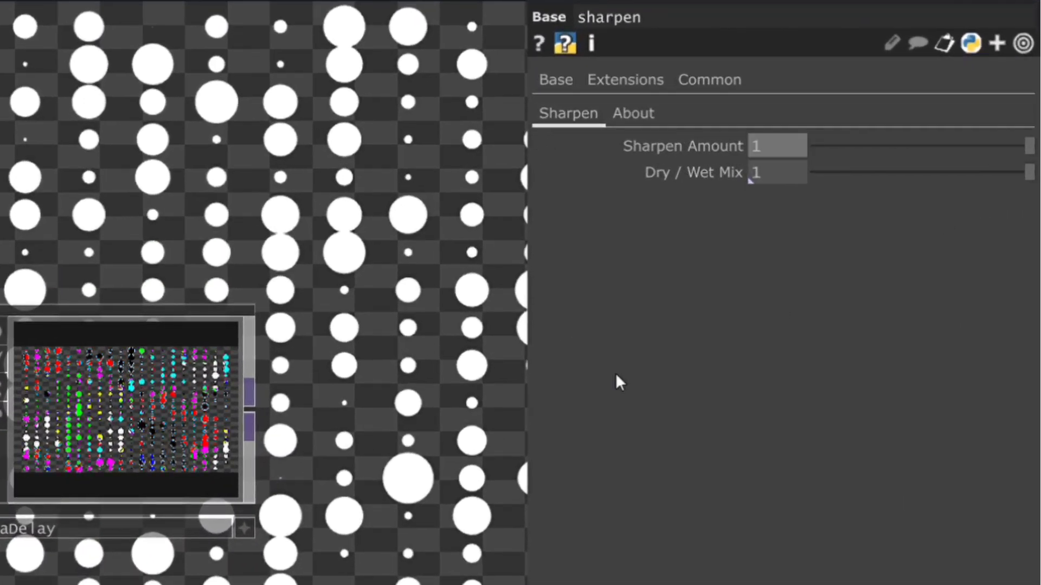
Step: Play the timeline to examine the outlined circles and colour delay in rgbaDelay's viewer up close, and pause it
{"action": "left_click_drag", "start_coordinate": [381, 460], "coordinate": [276, 467]}
{"action": "scroll", "coordinate": [402, 318], "scroll_direction": "up", "scroll_amount": 10}
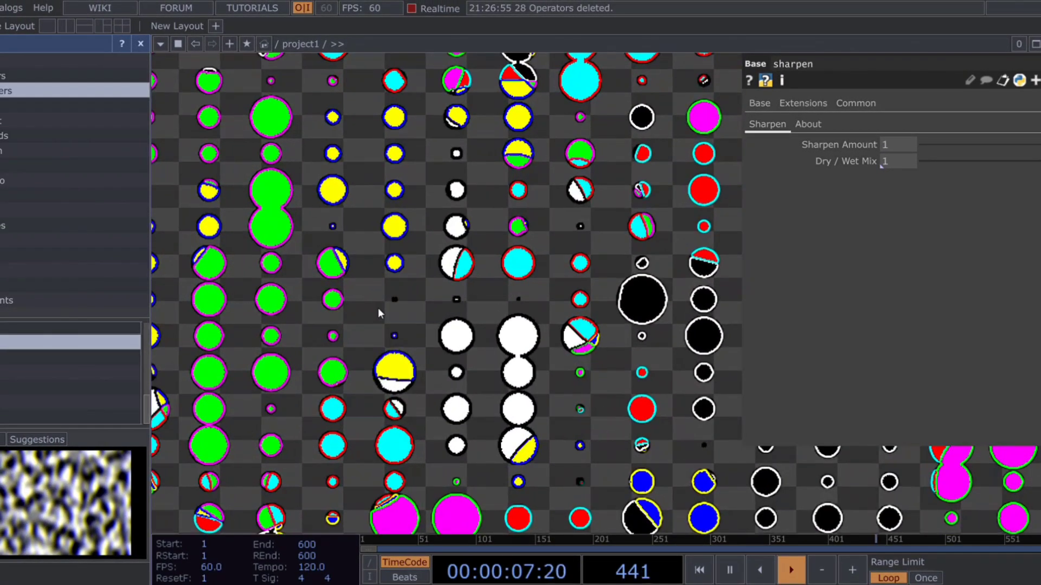
{"action": "scroll", "coordinate": [434, 316], "scroll_direction": "down", "scroll_amount": 5}
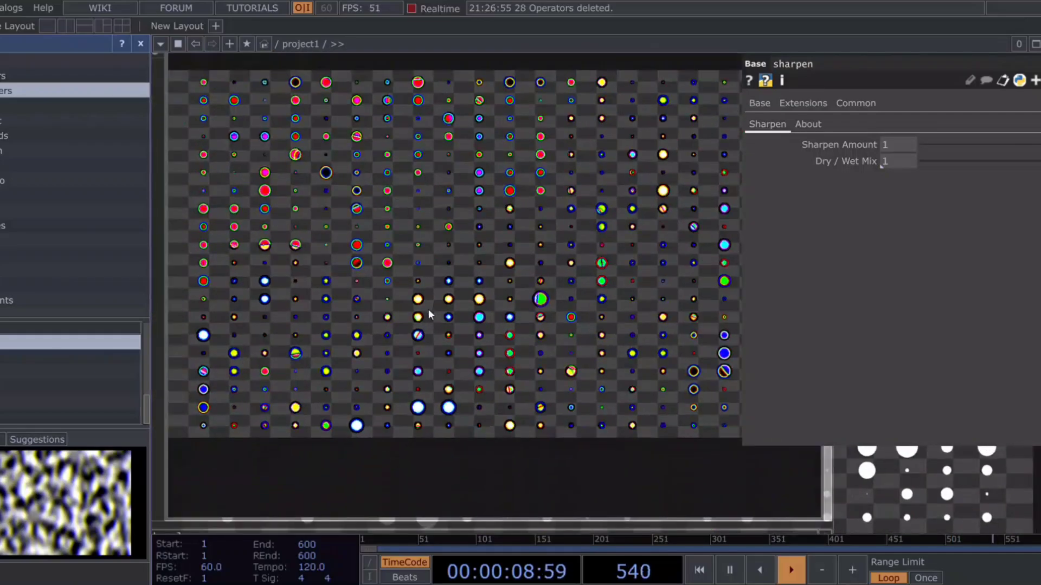
{"action": "scroll", "coordinate": [384, 307], "scroll_direction": "up", "scroll_amount": 3}
{"action": "scroll", "coordinate": [381, 301], "scroll_direction": "up", "scroll_amount": 4}
{"action": "scroll", "coordinate": [379, 301], "scroll_direction": "down", "scroll_amount": 7}
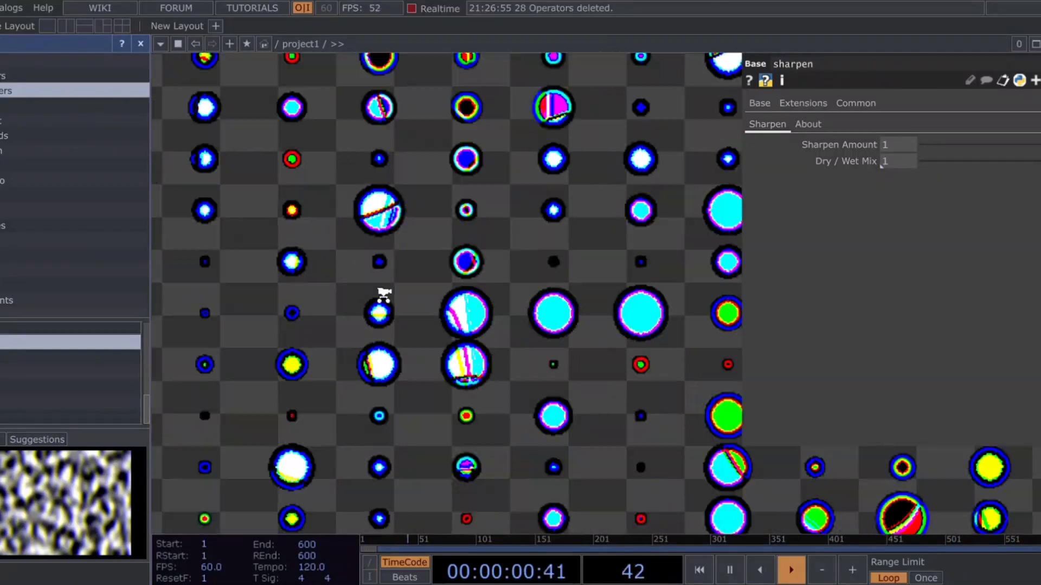
{"action": "scroll", "coordinate": [347, 347], "scroll_direction": "down", "scroll_amount": 3}
{"action": "key", "text": "space"}
Step: Add a Transform TOP after rgbaDelay with a white Background Color (1, 1, 1, 0), Pre-Multiply off and Comp Over Background Color on
{"action": "left_click_drag", "start_coordinate": [534, 413], "coordinate": [474, 416]}
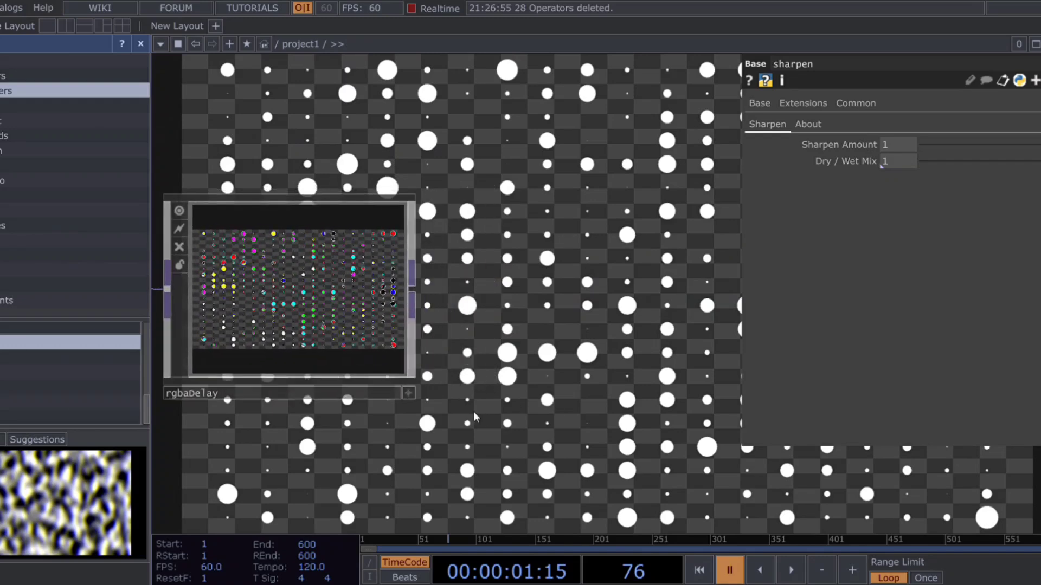
{"action": "left_click_drag", "start_coordinate": [626, 392], "coordinate": [522, 410]}
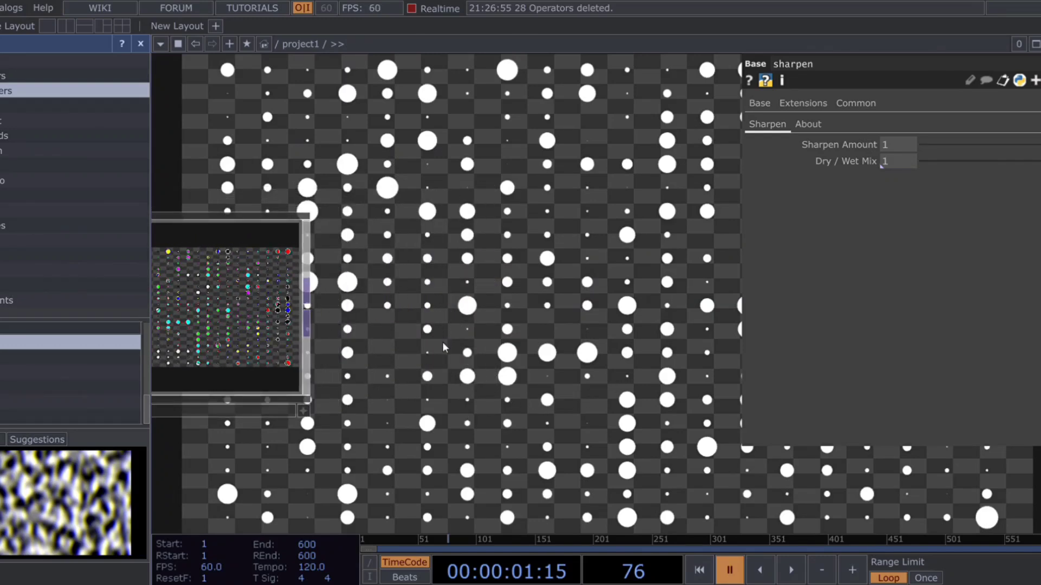
{"action": "left_click", "coordinate": [539, 306]}
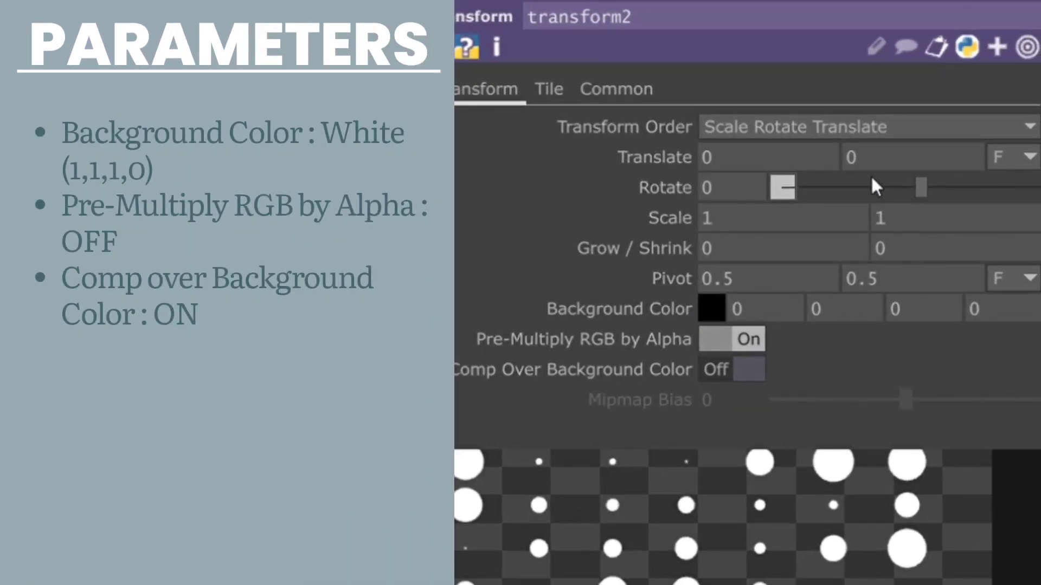
{"action": "left_click", "coordinate": [739, 367]}
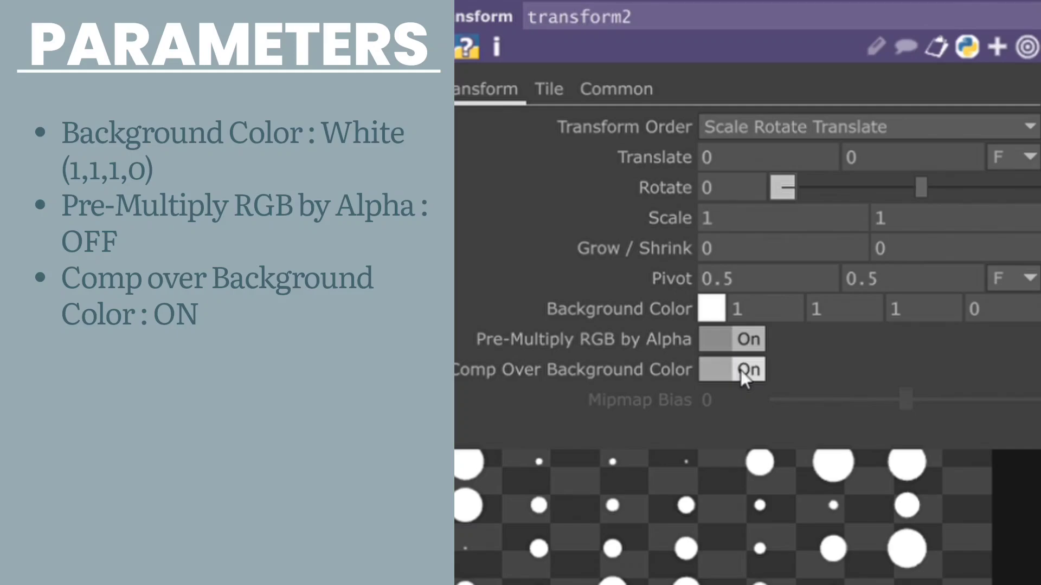
{"action": "left_click", "coordinate": [726, 340]}
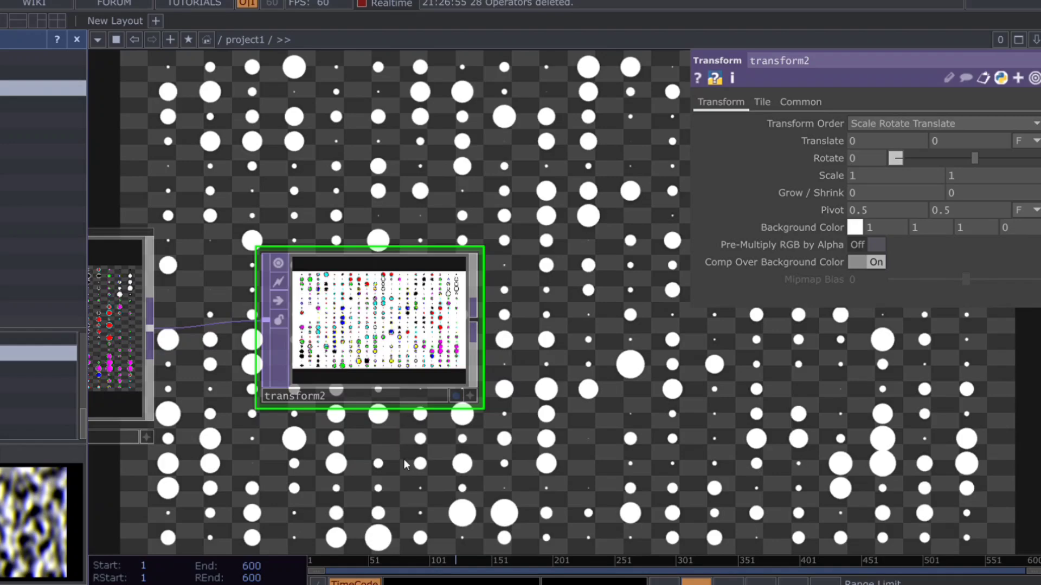
Step: Add an Out TOP after transform2
{"action": "left_click", "coordinate": [583, 371]}
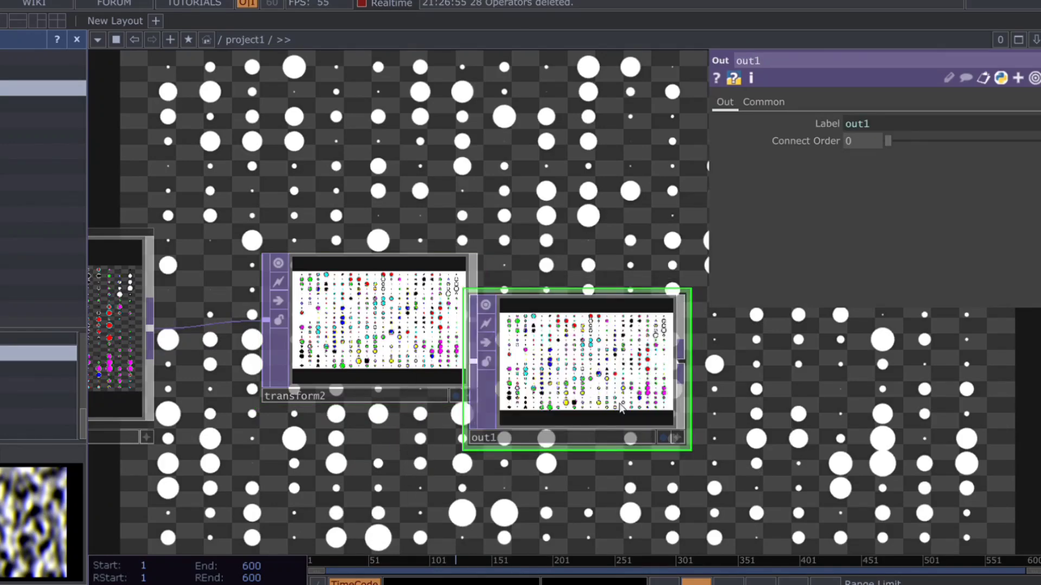
Step: Display out1's result as the network background and turn off the background display of render1
{"action": "left_click", "coordinate": [662, 438]}
{"action": "middle_click_drag", "start_coordinate": [422, 472], "coordinate": [418, 492]}
{"action": "left_click_drag", "start_coordinate": [648, 465], "coordinate": [994, 456]}
{"action": "middle_click_drag", "start_coordinate": [618, 467], "coordinate": [391, 479]}
{"action": "left_click_drag", "start_coordinate": [497, 453], "coordinate": [527, 437]}
{"action": "middle_click_drag", "start_coordinate": [343, 438], "coordinate": [418, 401]}
{"action": "left_click_drag", "start_coordinate": [472, 414], "coordinate": [735, 459]}
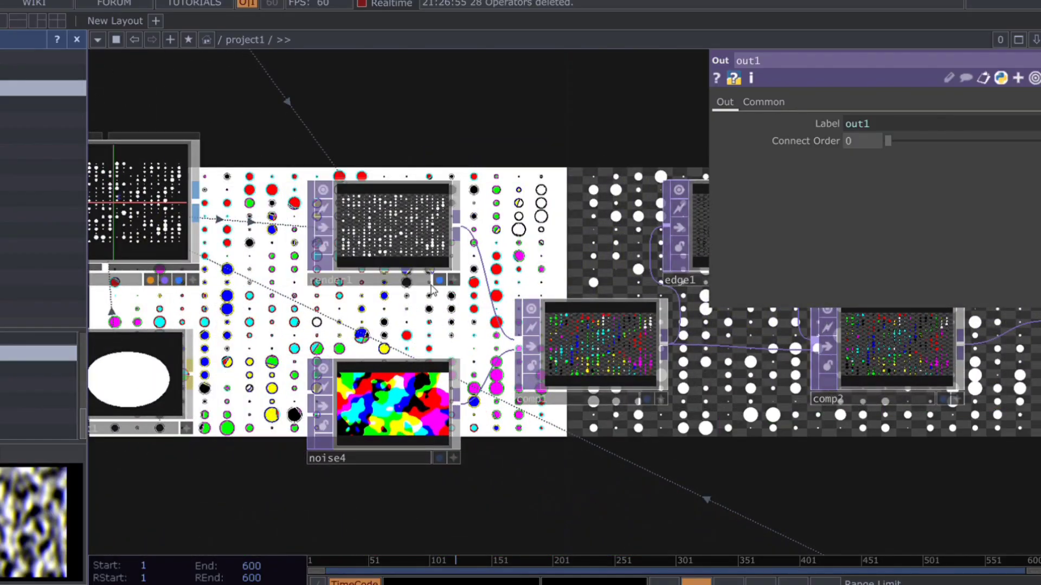
{"action": "left_click", "coordinate": [439, 282]}
{"action": "left_click_drag", "start_coordinate": [669, 432], "coordinate": [170, 319]}
{"action": "left_click_drag", "start_coordinate": [816, 421], "coordinate": [297, 378]}
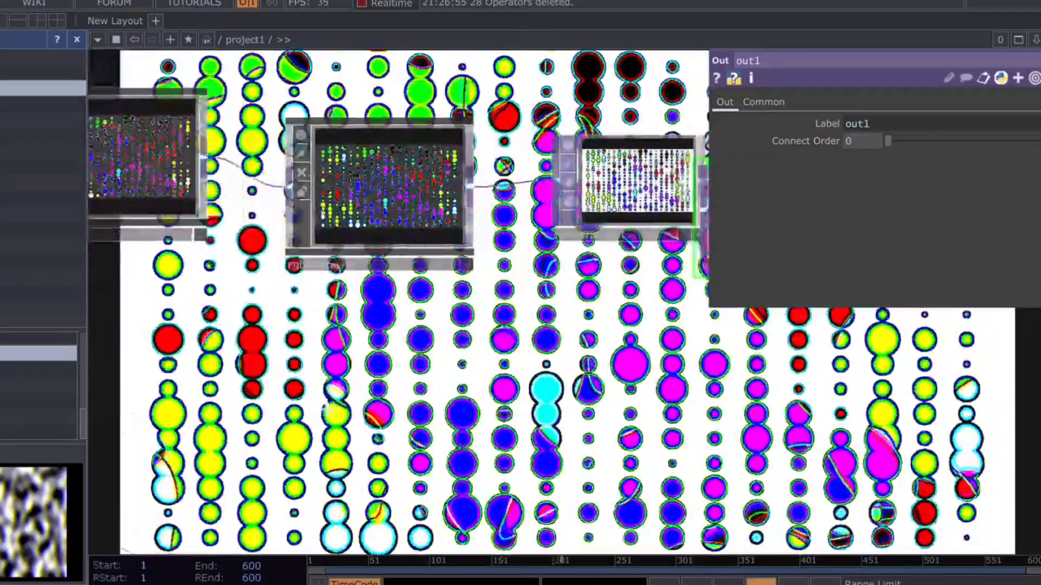
{"action": "left_click_drag", "start_coordinate": [719, 401], "coordinate": [426, 396]}
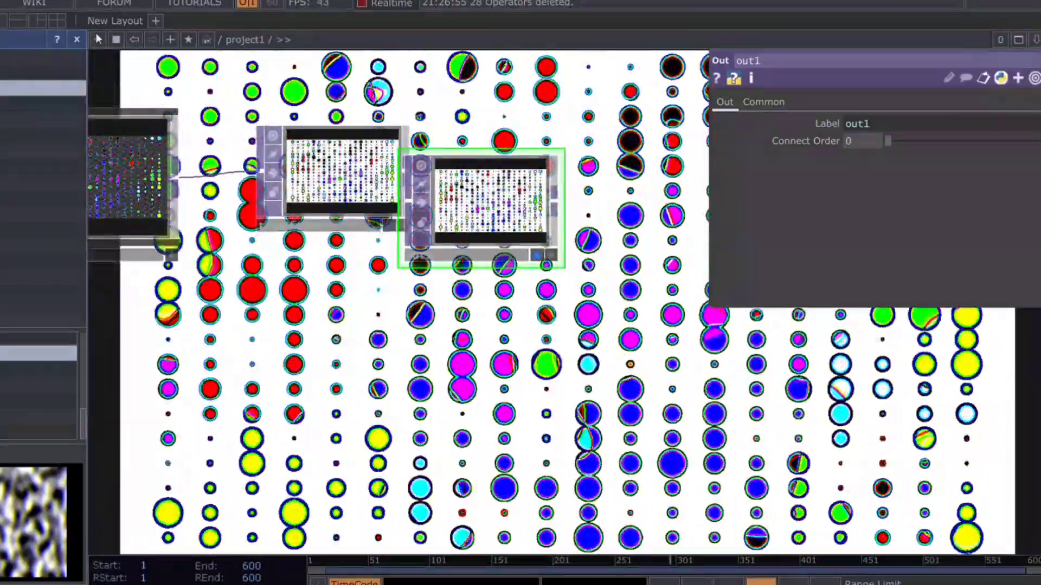
Step: Close the Palette browser and look over the whole operator network against the final output
{"action": "left_click", "coordinate": [76, 40]}
{"action": "scroll", "coordinate": [135, 412], "scroll_direction": "down", "scroll_amount": 5}
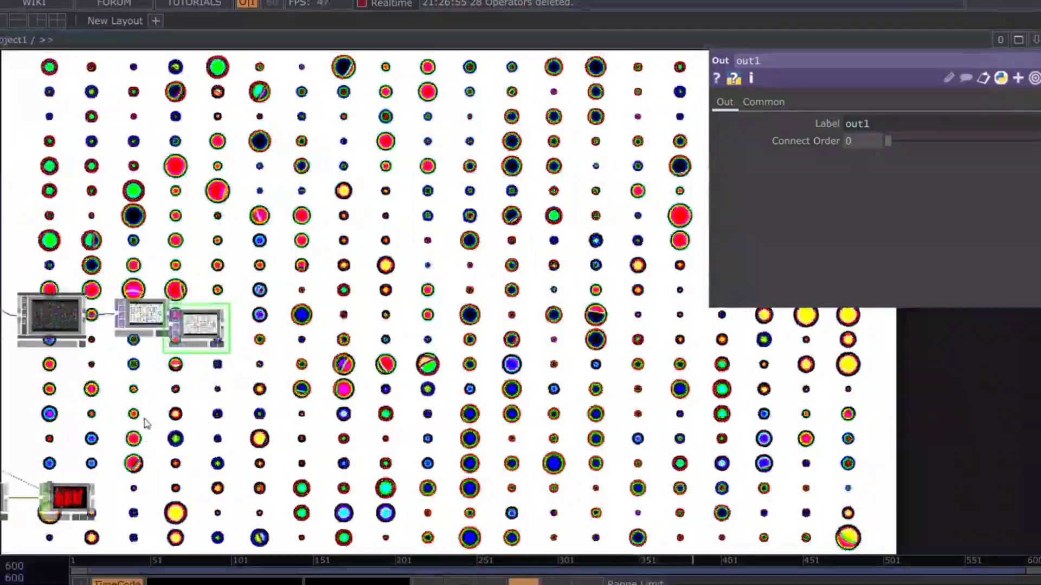
{"action": "left_click_drag", "start_coordinate": [441, 439], "coordinate": [488, 437]}
{"action": "left_click_drag", "start_coordinate": [169, 431], "coordinate": [357, 437]}
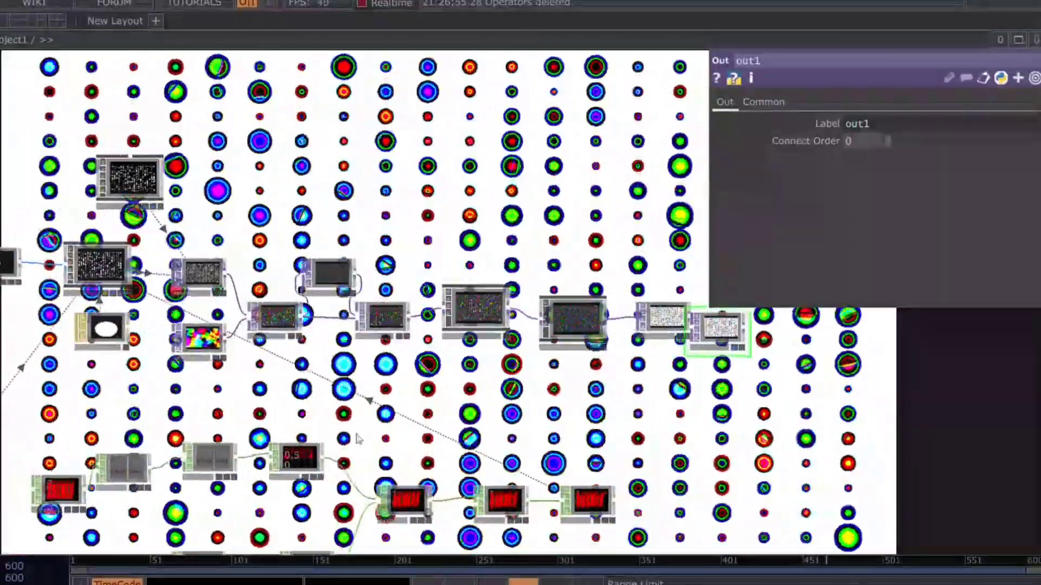
{"action": "left_click_drag", "start_coordinate": [112, 404], "coordinate": [459, 366]}
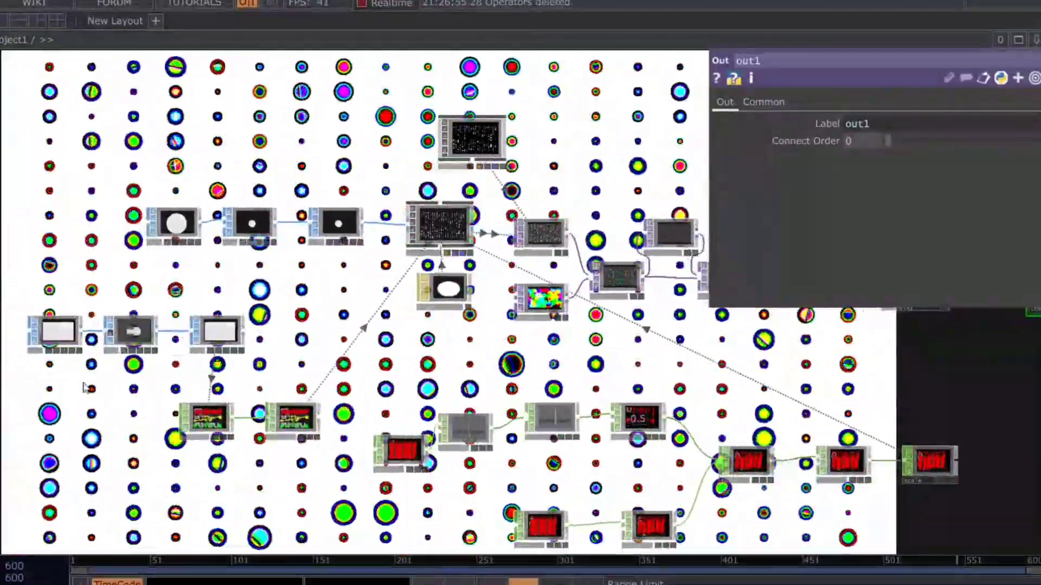
Step: Set the noise1 SOP after grid1 to Period 4.23, Exponent 1.5 and Amplitude 4.28, and examine the displaced circles in the output
{"action": "scroll", "coordinate": [127, 352], "scroll_direction": "up", "scroll_amount": 5}
{"action": "scroll", "coordinate": [122, 347], "scroll_direction": "up", "scroll_amount": 3}
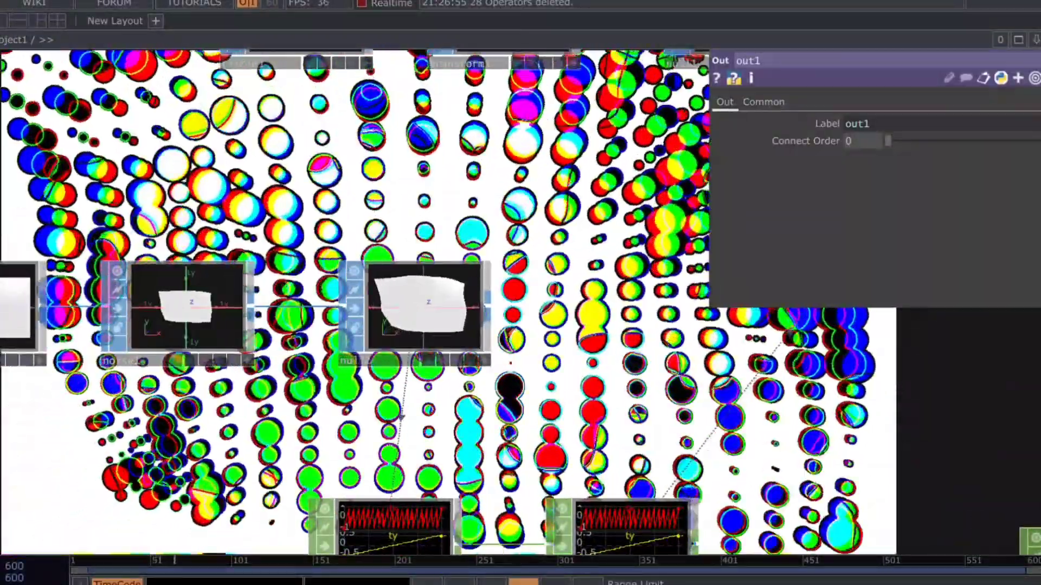
{"action": "left_click_drag", "start_coordinate": [8, 250], "coordinate": [383, 396]}
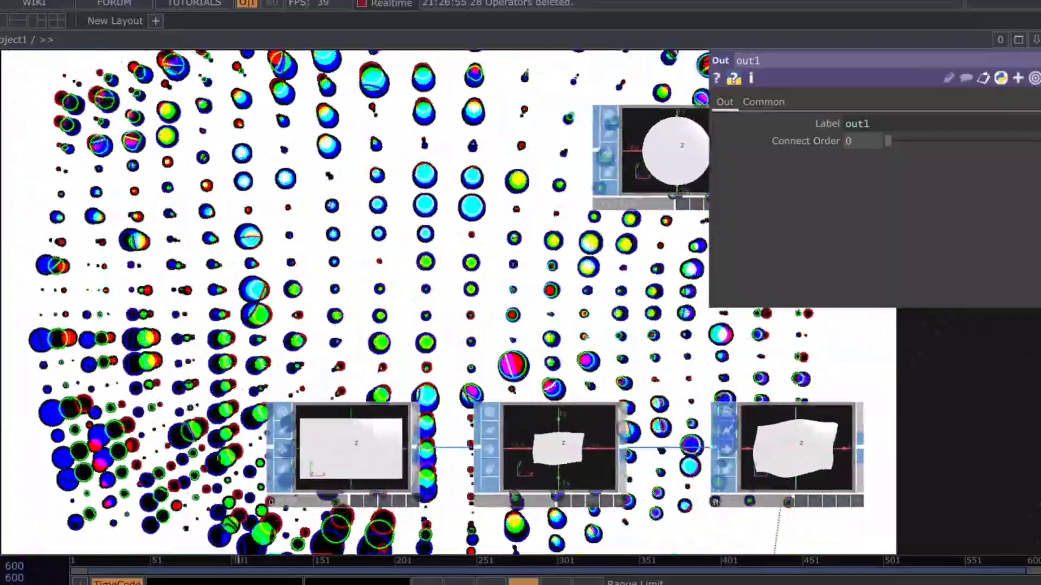
{"action": "left_click_drag", "start_coordinate": [383, 348], "coordinate": [379, 344]}
{"action": "left_click", "coordinate": [571, 461]}
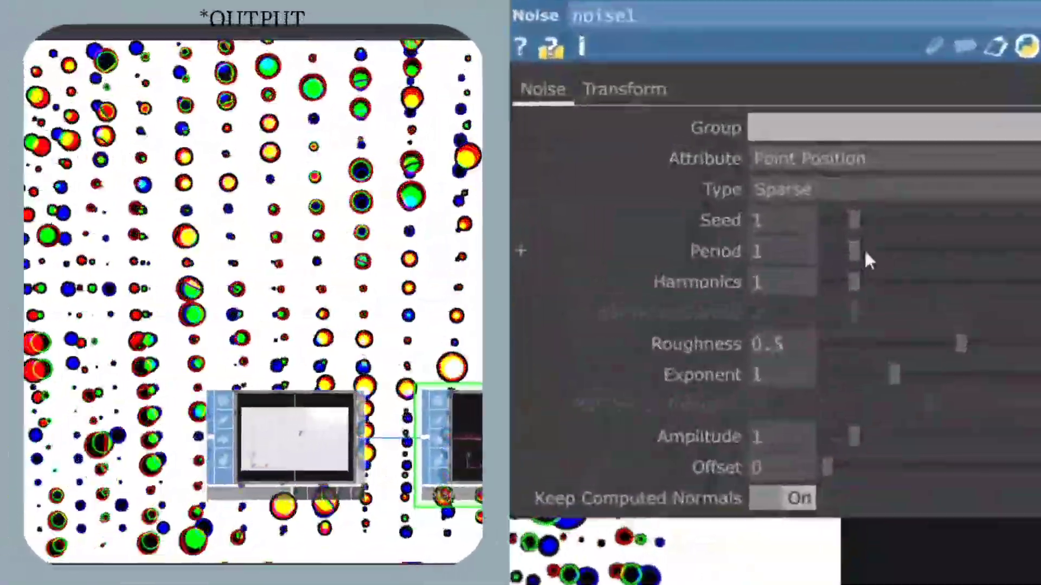
{"action": "left_click_drag", "start_coordinate": [862, 250], "coordinate": [941, 245]}
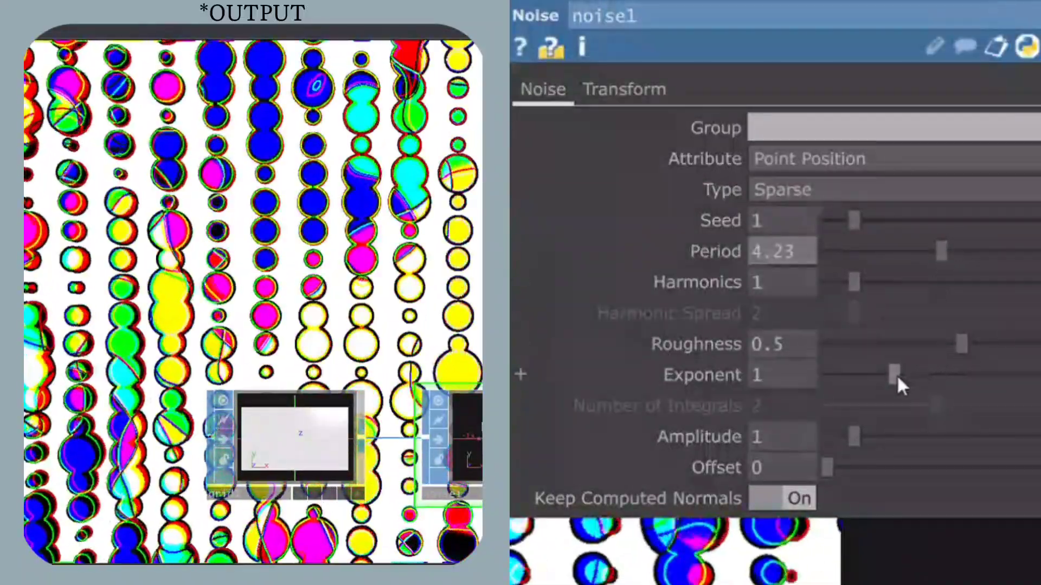
{"action": "left_click_drag", "start_coordinate": [974, 377], "coordinate": [930, 375]}
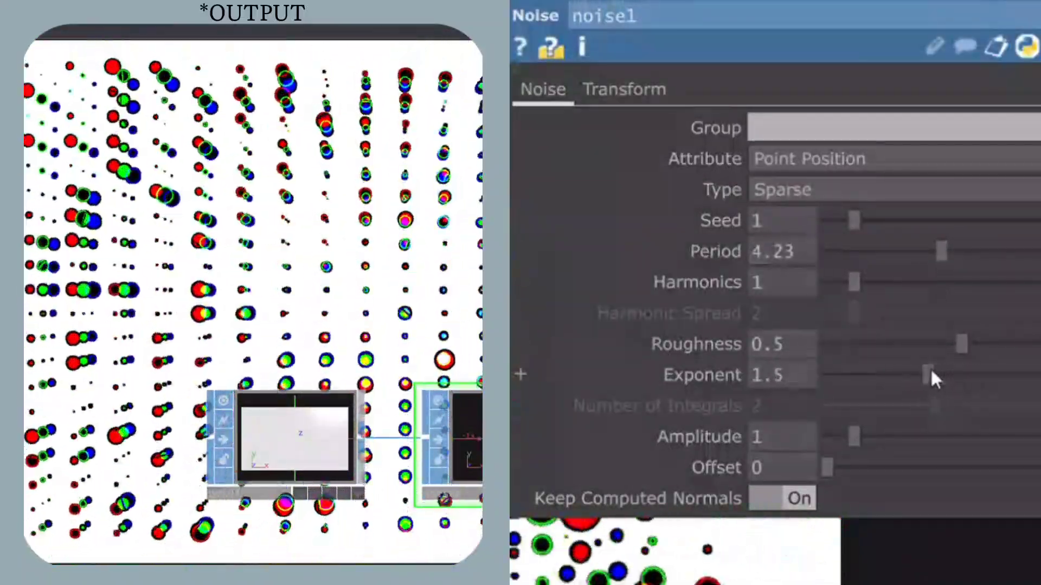
{"action": "left_click_drag", "start_coordinate": [853, 435], "coordinate": [941, 435]}
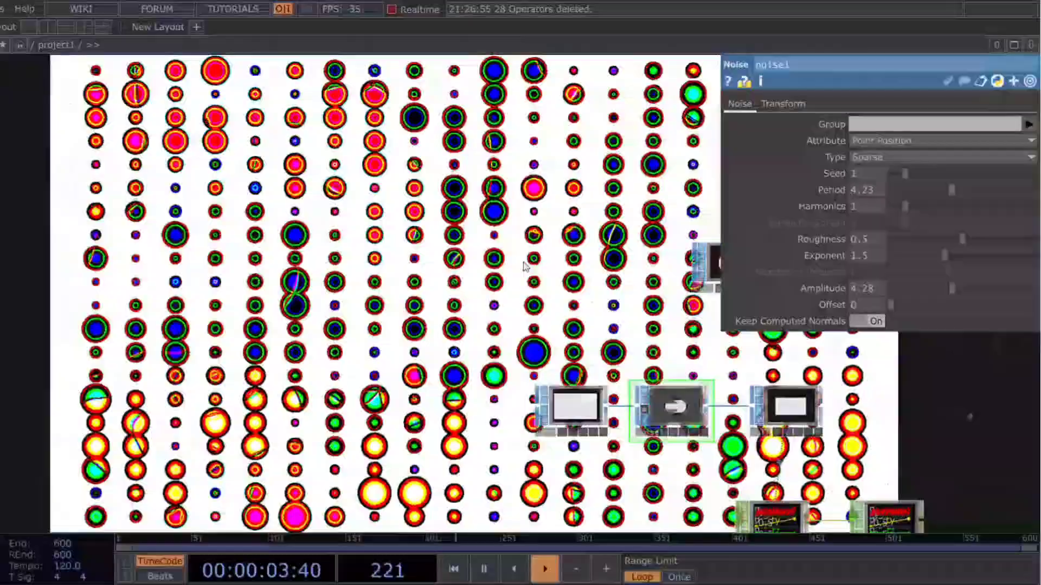
{"action": "left_click_drag", "start_coordinate": [525, 266], "coordinate": [723, 349]}
{"action": "left_click_drag", "start_coordinate": [639, 328], "coordinate": [917, 433]}
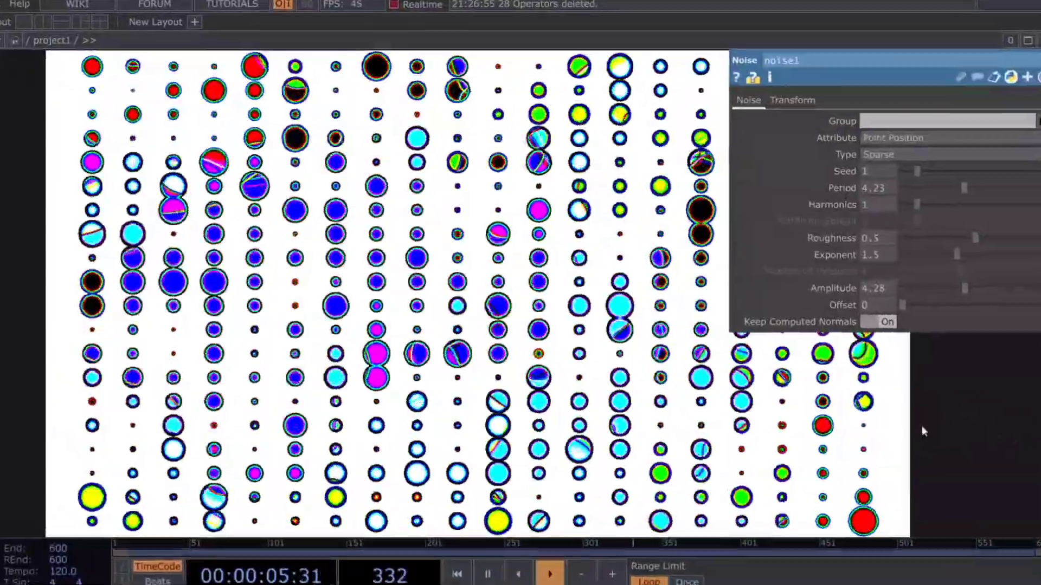